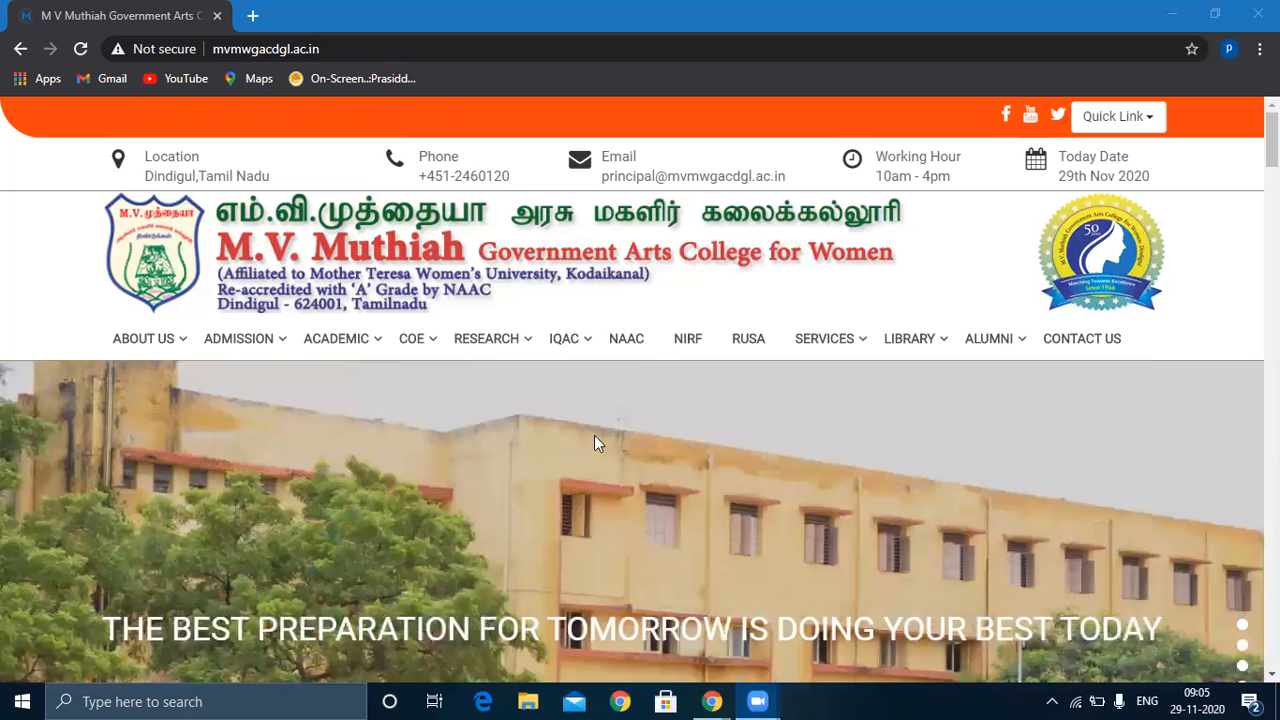
Open the Computer Science department page from the college website's academic departments.
mouse_move(256, 345)
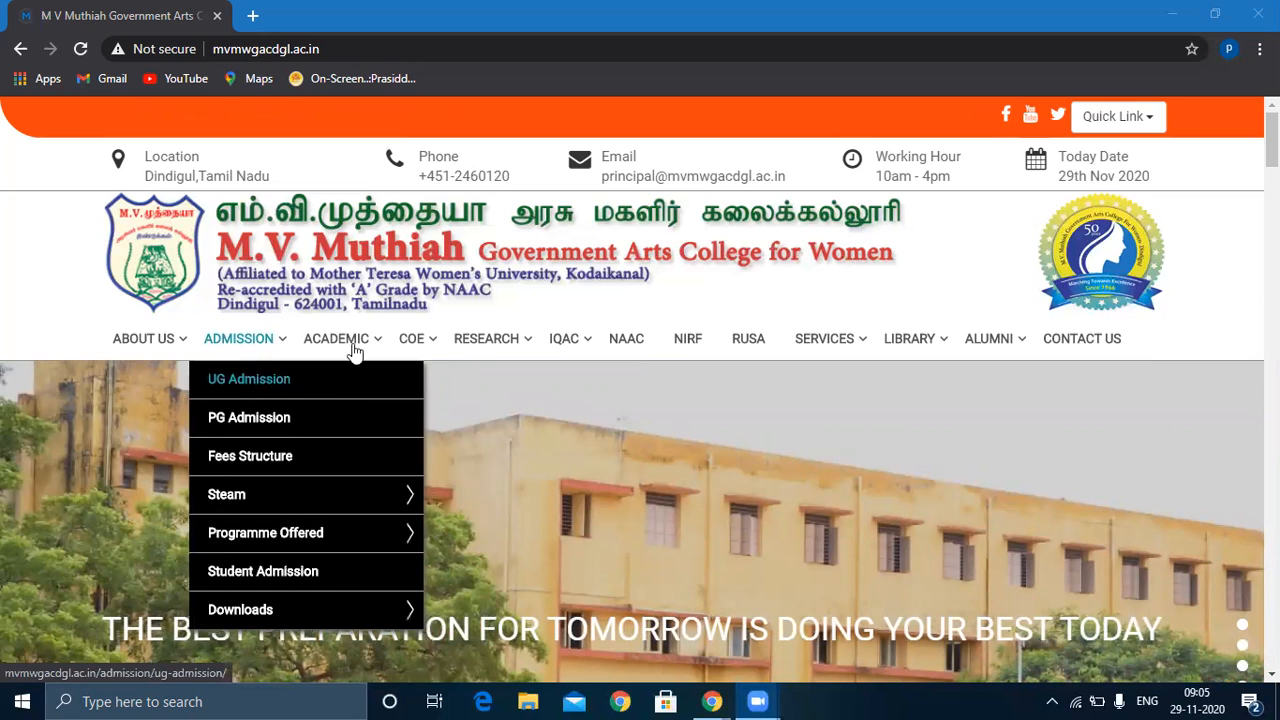
mouse_move(356, 345)
mouse_move(368, 390)
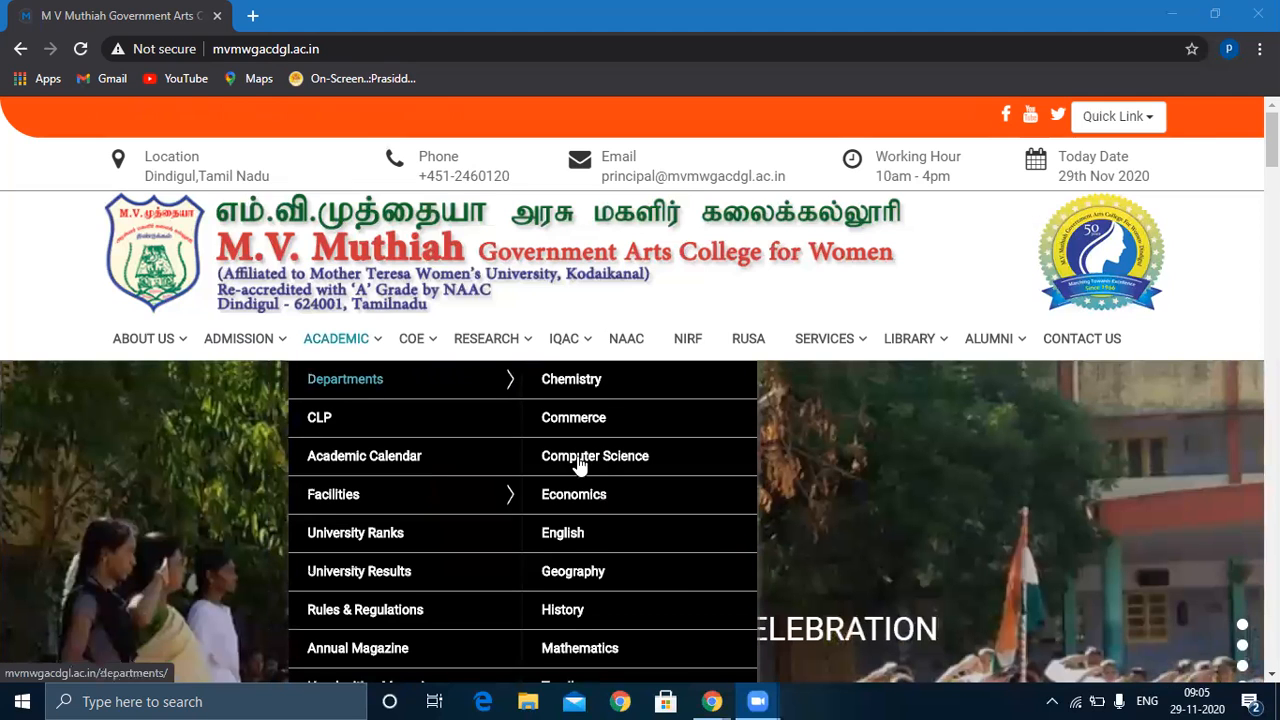
click(577, 458)
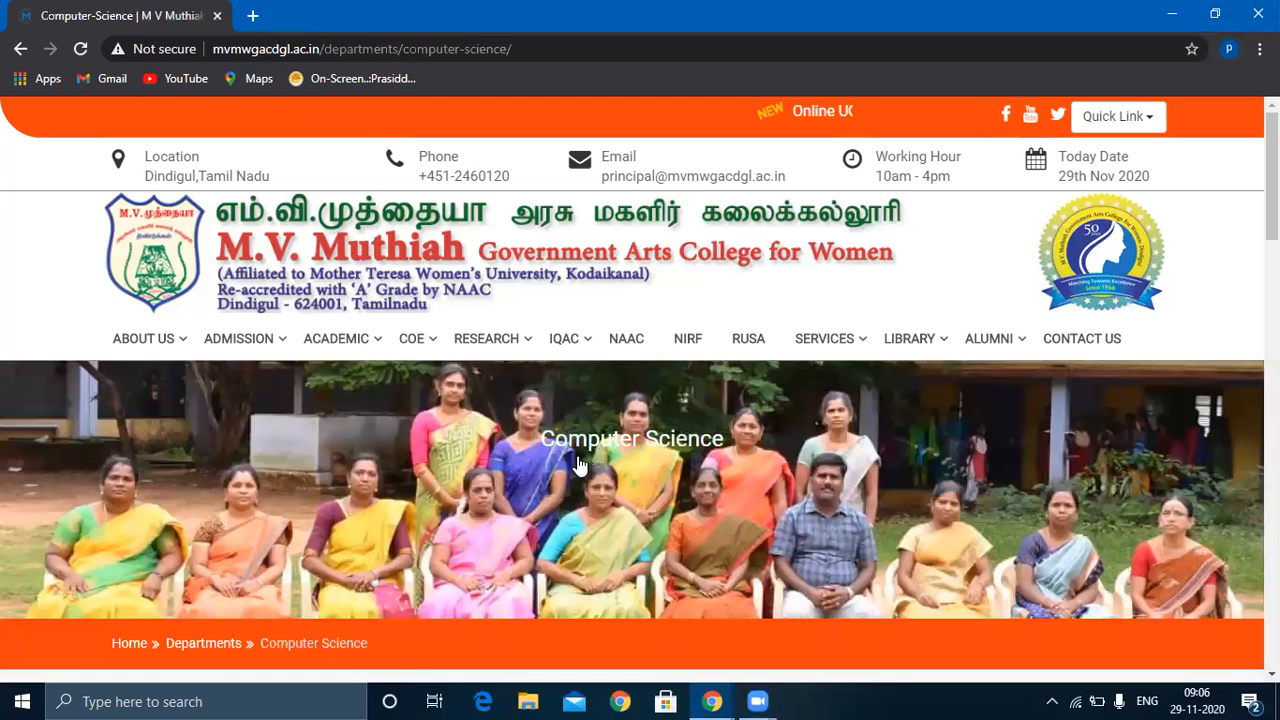
Open the Course Materials page of the Computer Science department.
scroll(578, 465, down, 3)
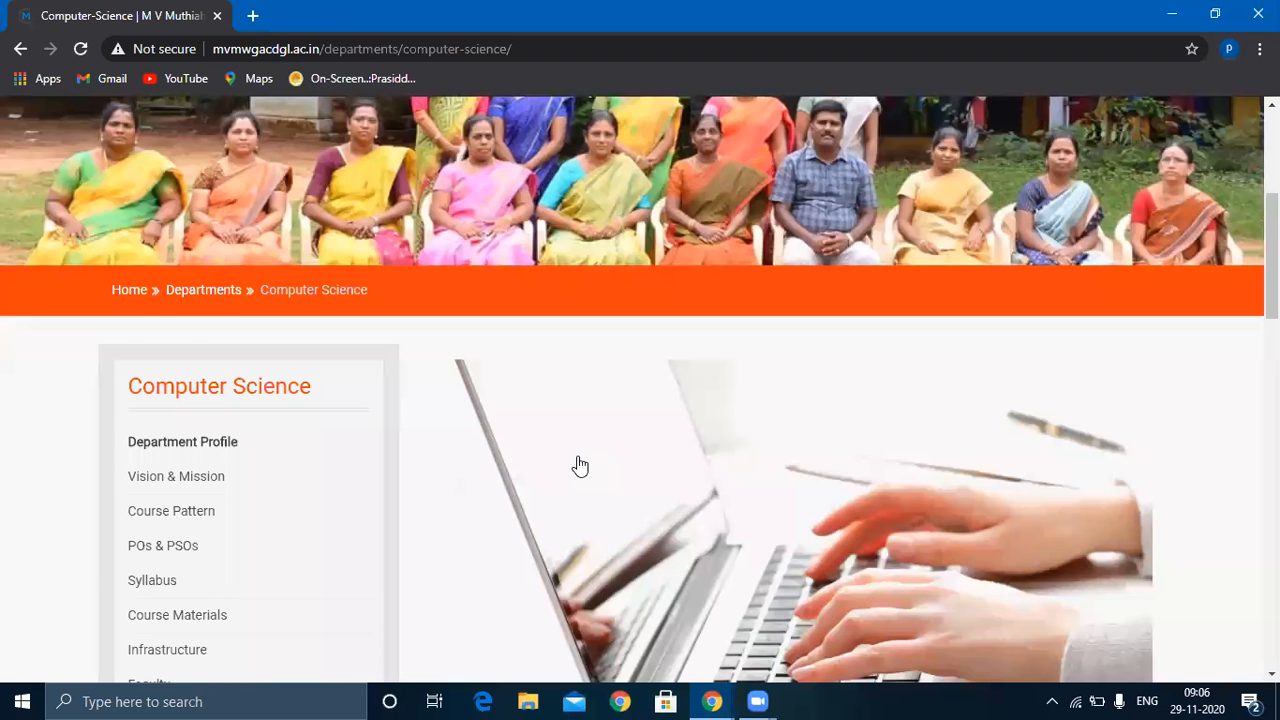
scroll(580, 466, down, 1)
scroll(578, 465, down, 2)
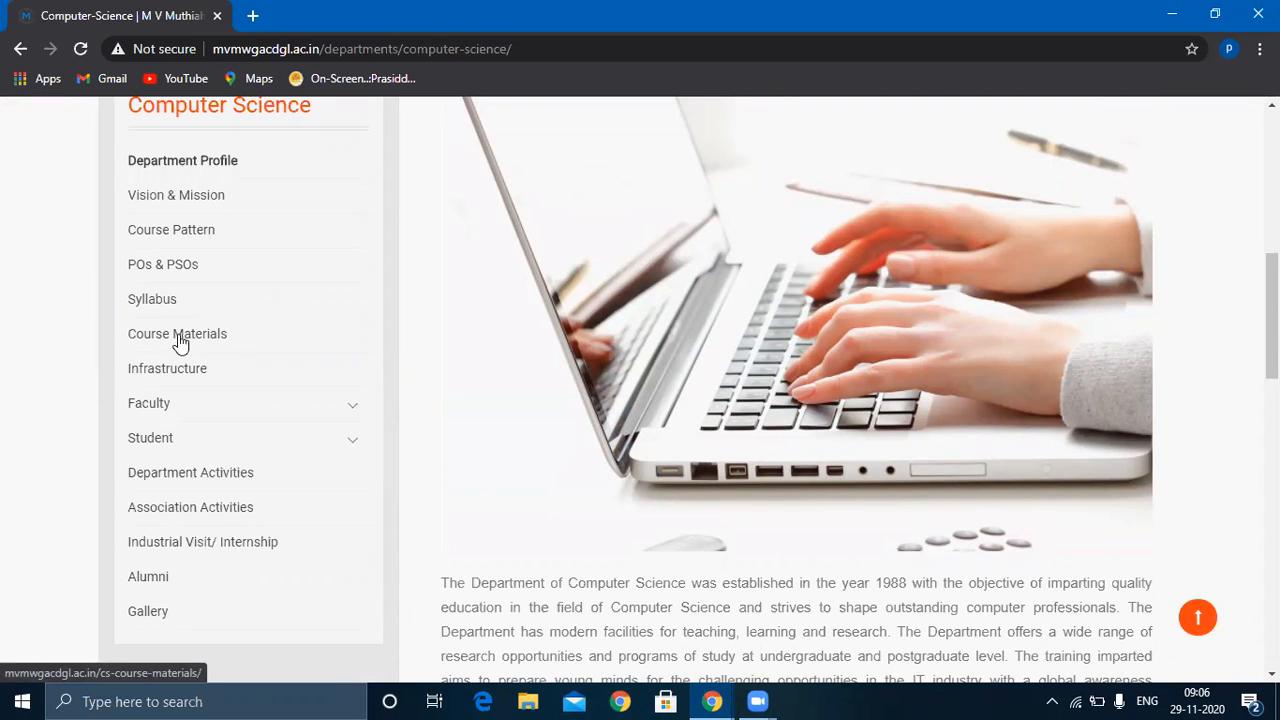
click(180, 342)
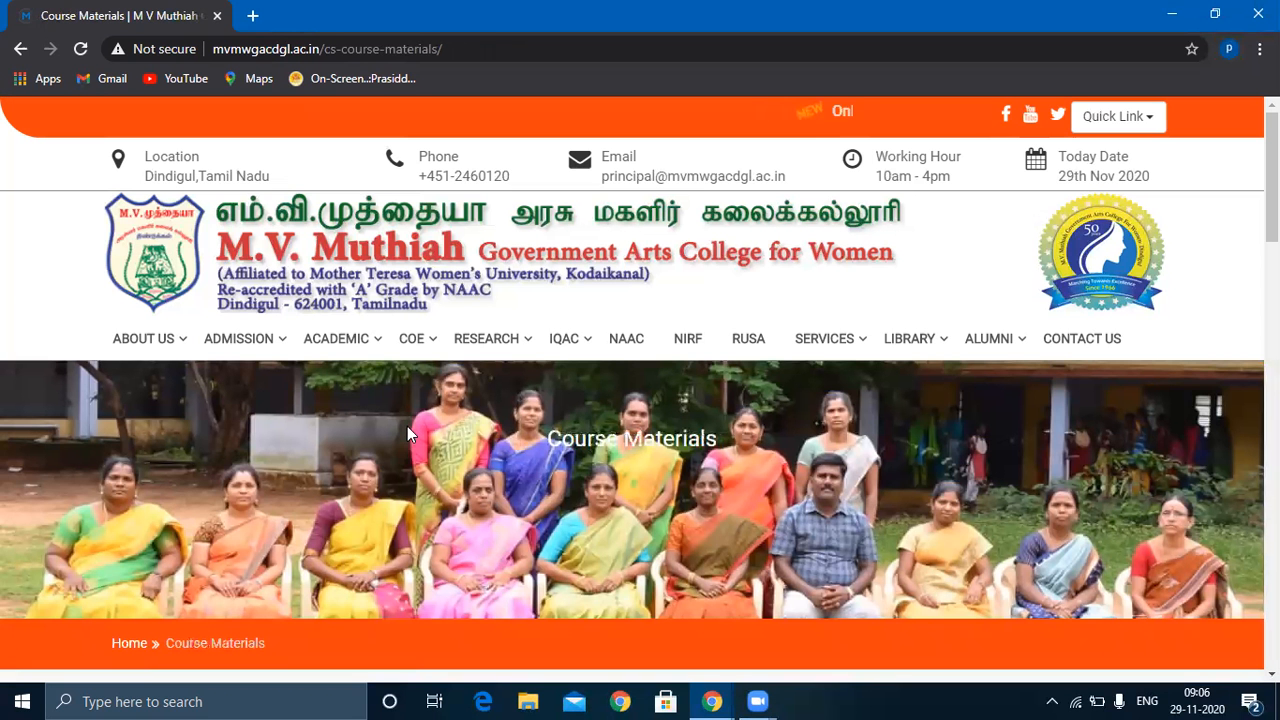
Look through the odd-semester course materials listed for B.Sc and M.Sc Computer Science.
scroll(408, 433, down, 3)
scroll(408, 433, down, 1)
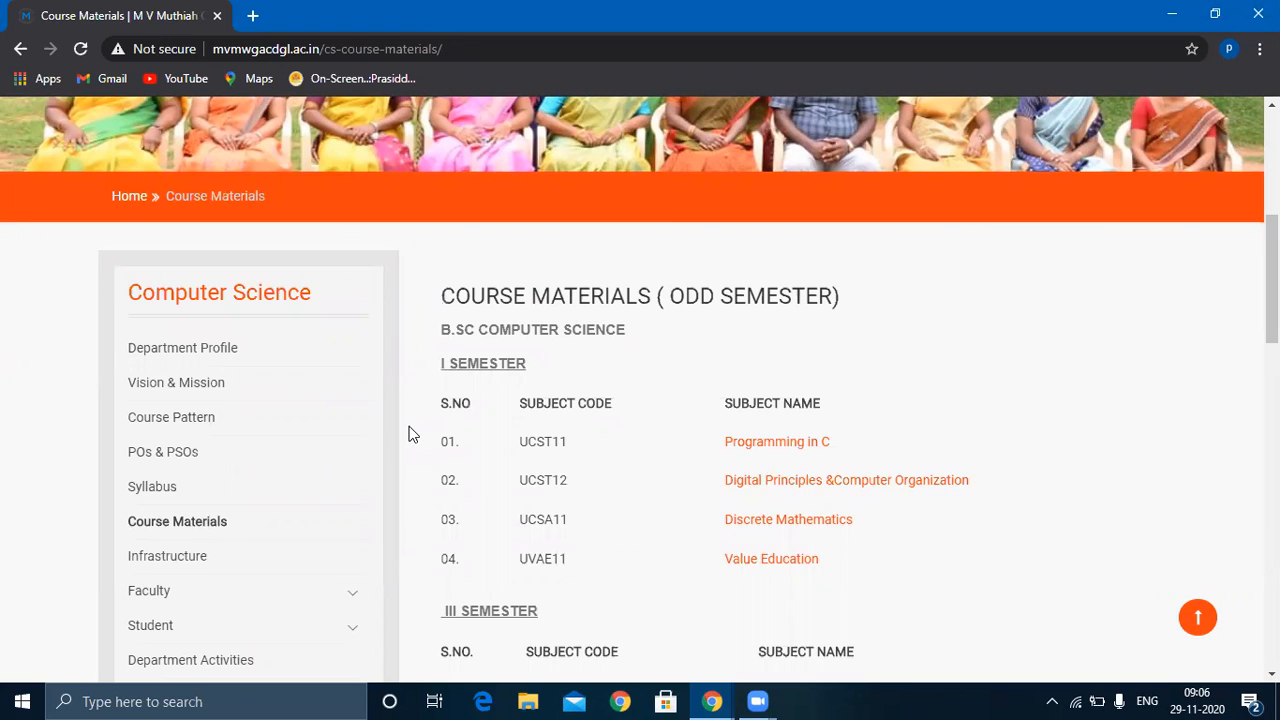
scroll(408, 433, down, 2)
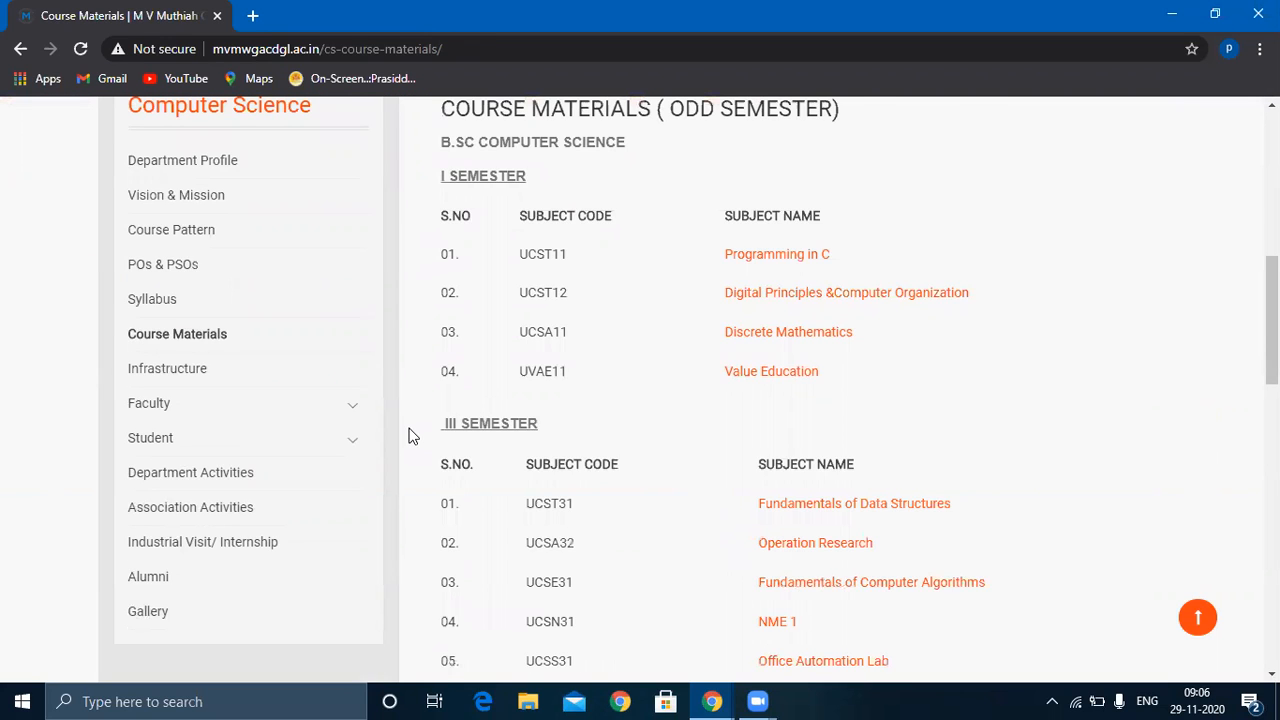
scroll(408, 433, down, 2)
scroll(408, 436, down, 2)
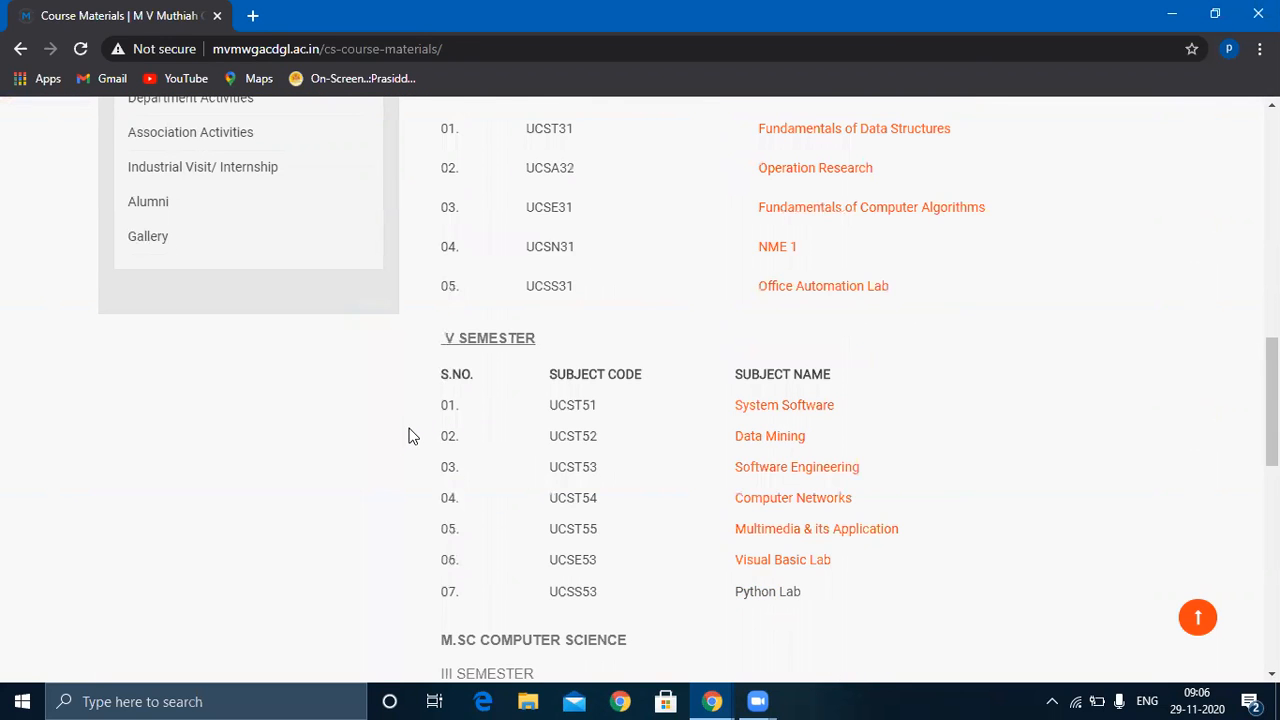
scroll(408, 436, down, 1)
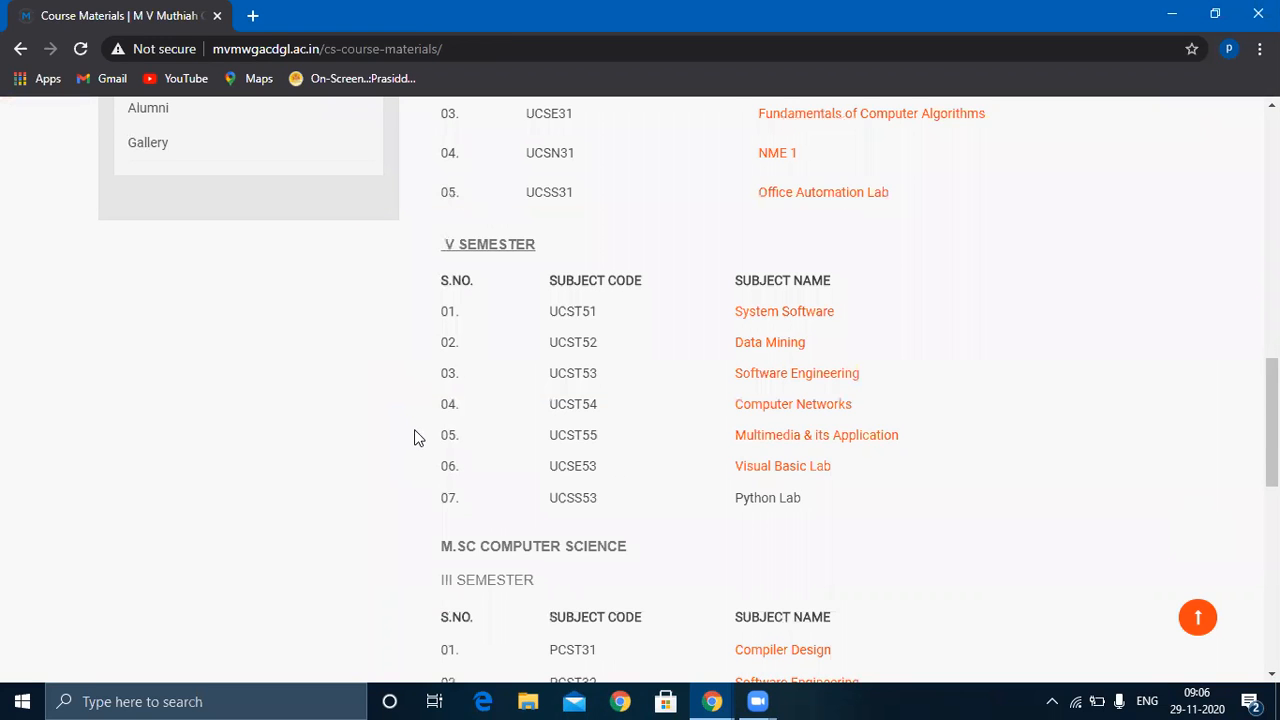
scroll(414, 437, down, 2)
scroll(414, 437, down, 1)
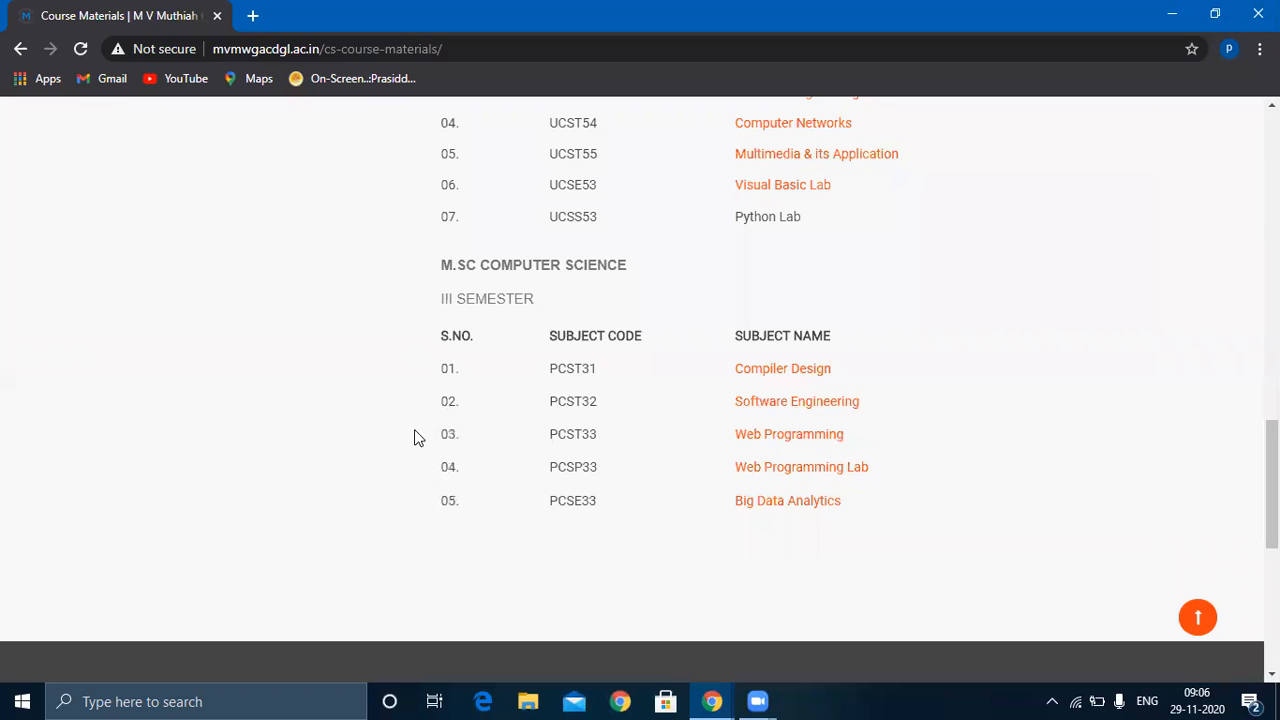
scroll(418, 437, up, 2)
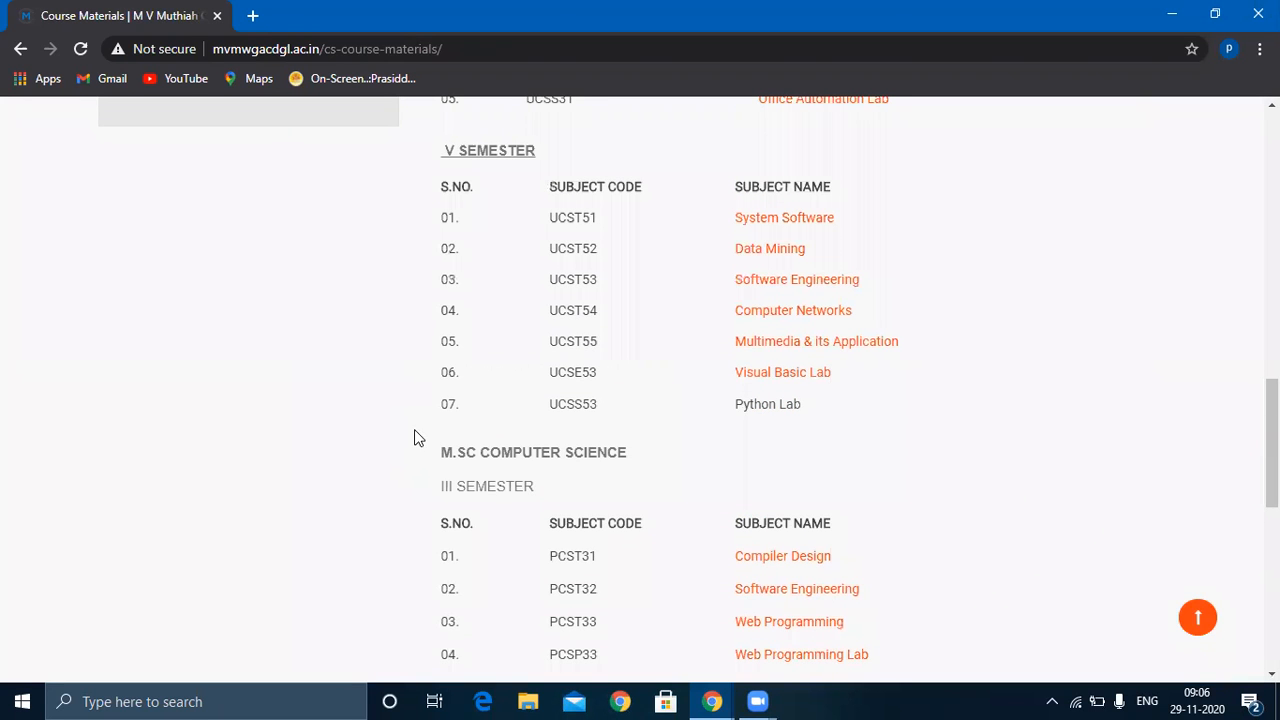
scroll(418, 437, up, 6)
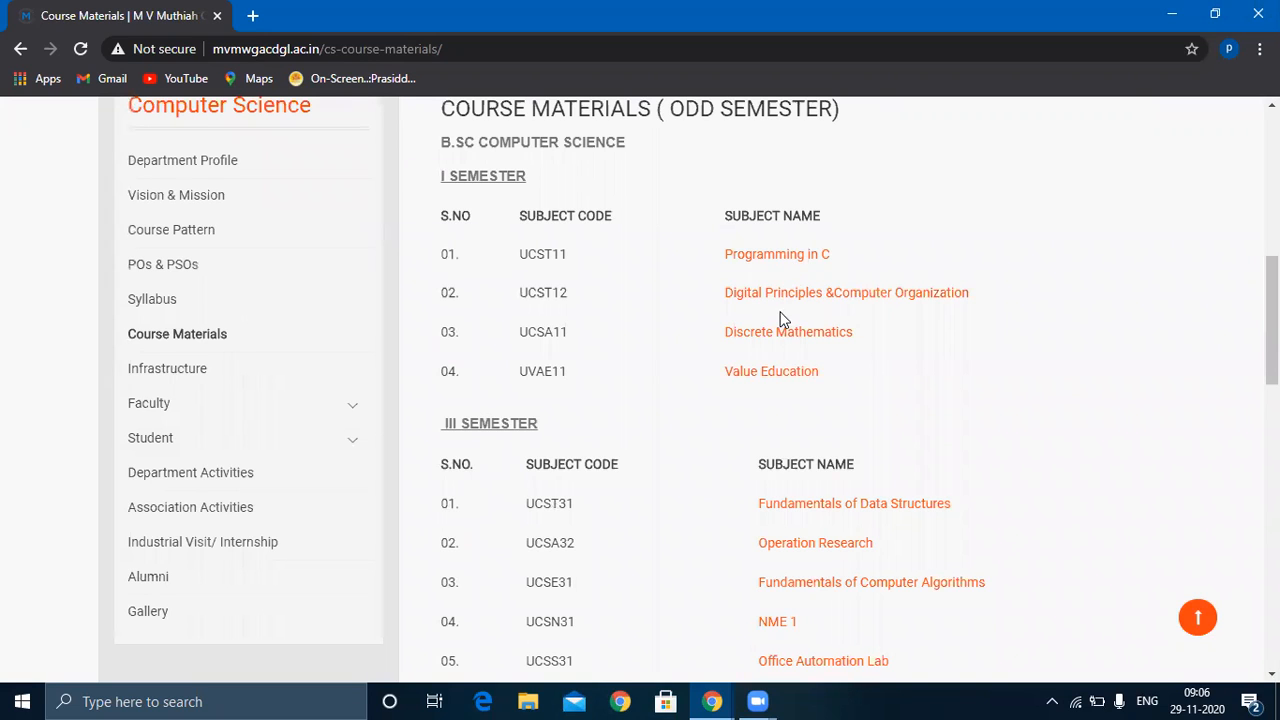
Try to open the Programming in C materials, then return to the course list and check the signed-in browser profile.
click(773, 257)
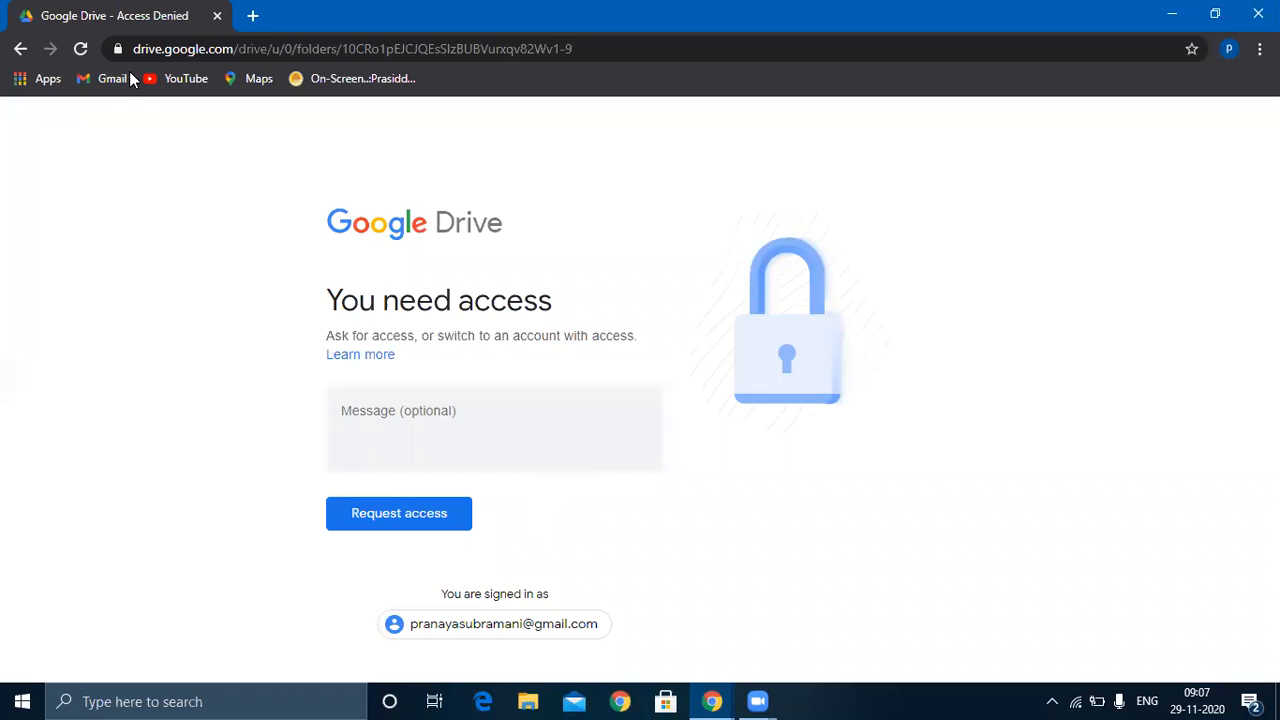
click(21, 48)
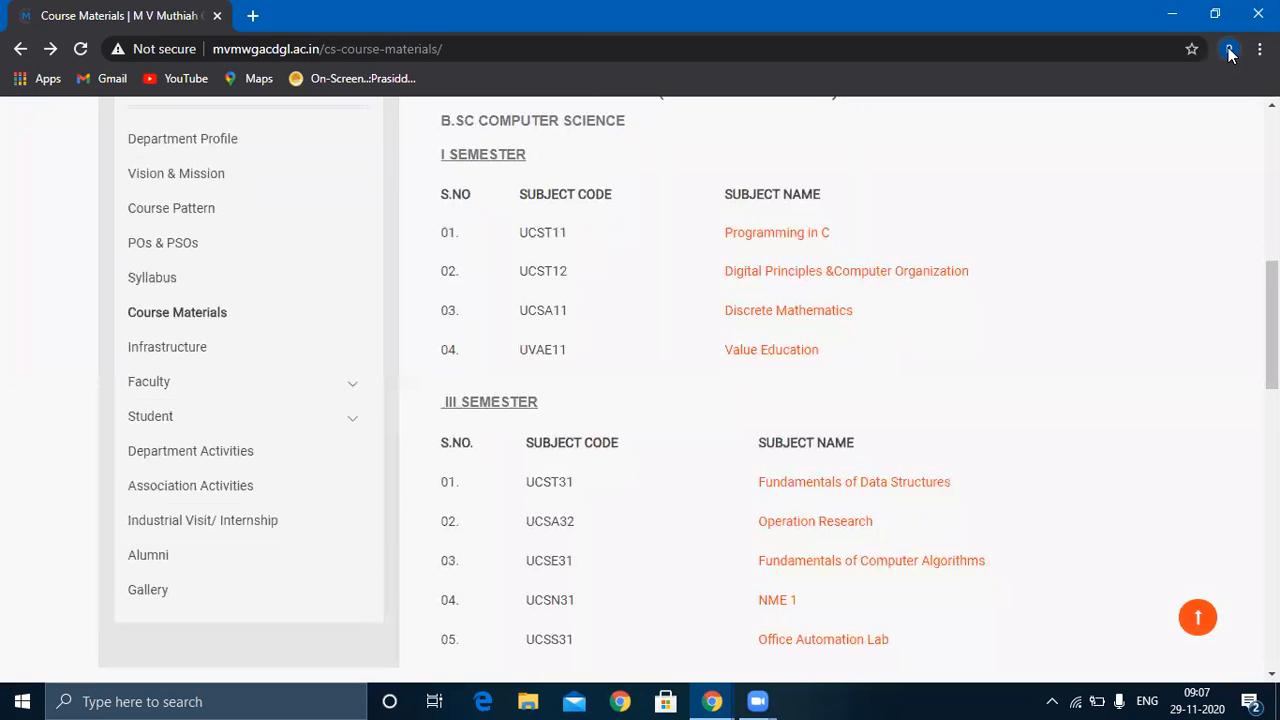
click(1230, 50)
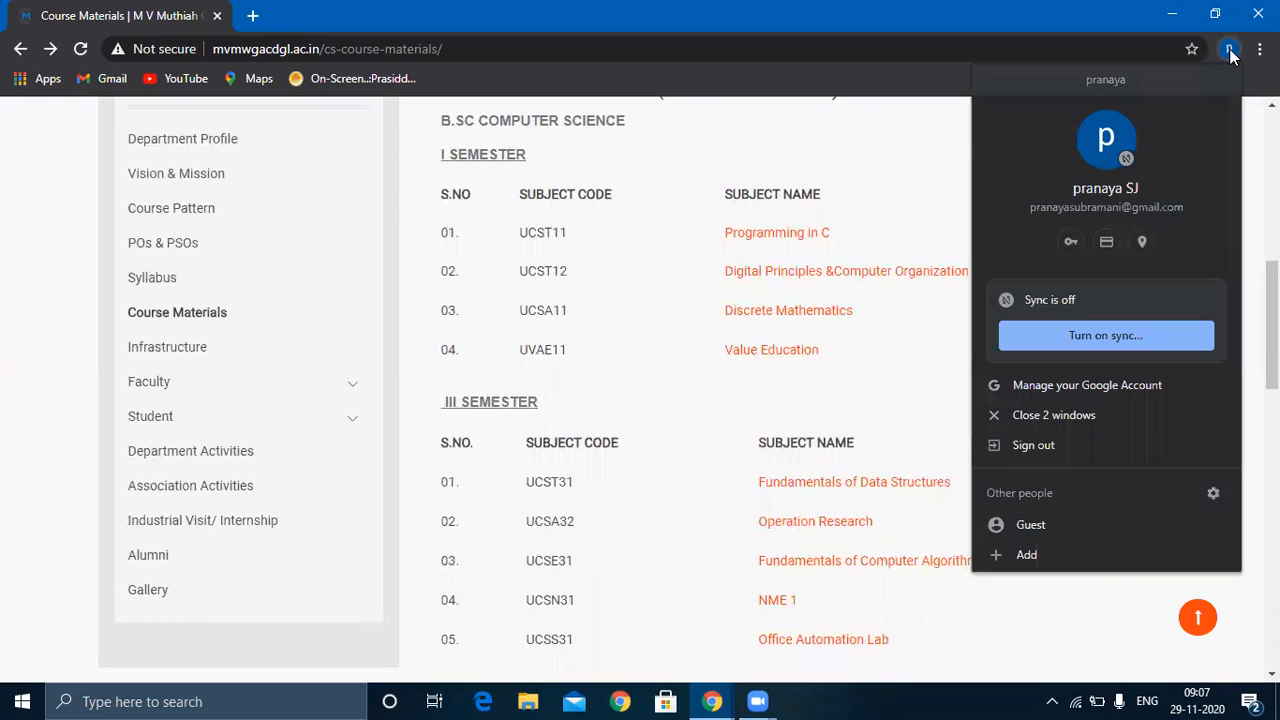
click(902, 163)
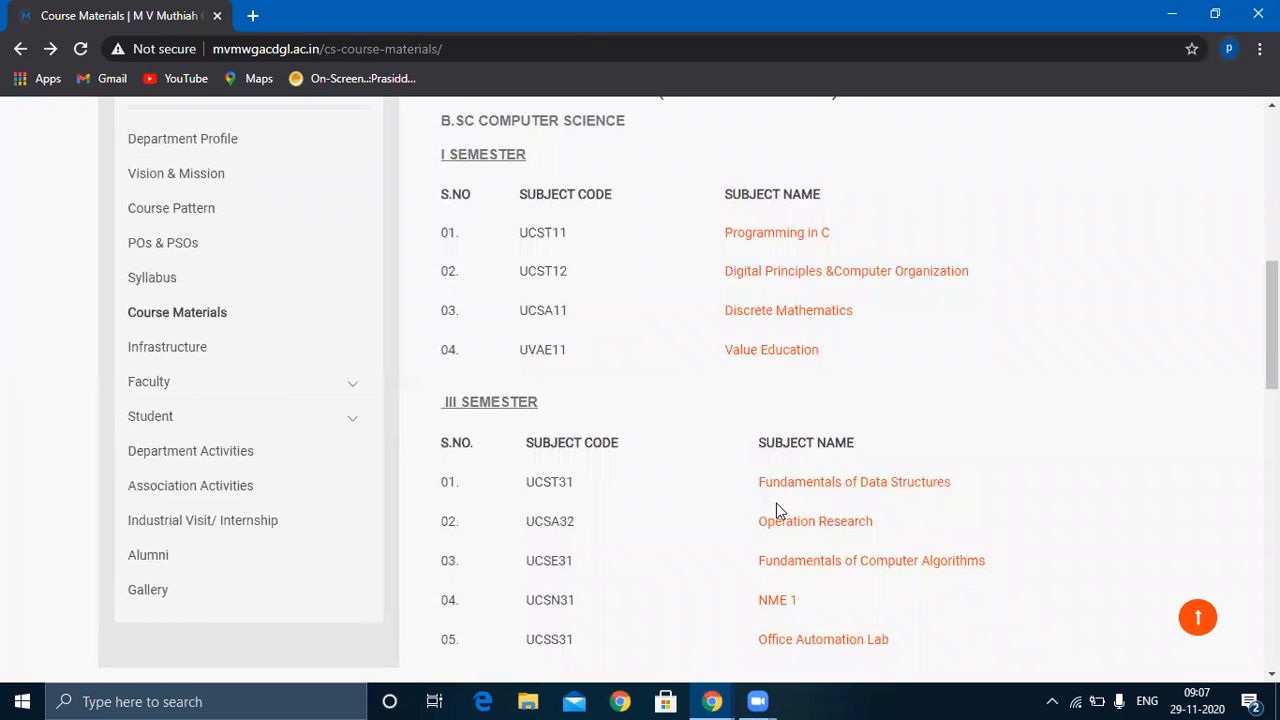
Open the III Semester Fundamentals of Computer Algorithms materials and look through the files in the shared folder.
scroll(778, 503, down, 1)
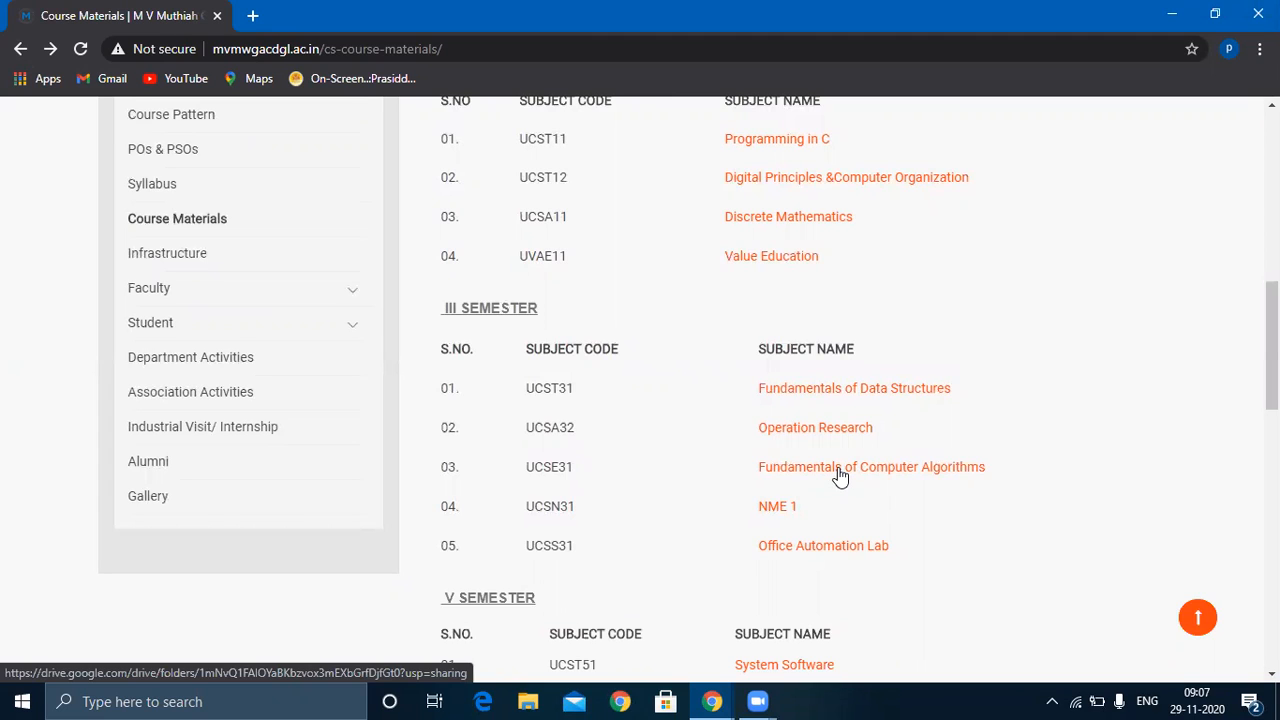
click(839, 470)
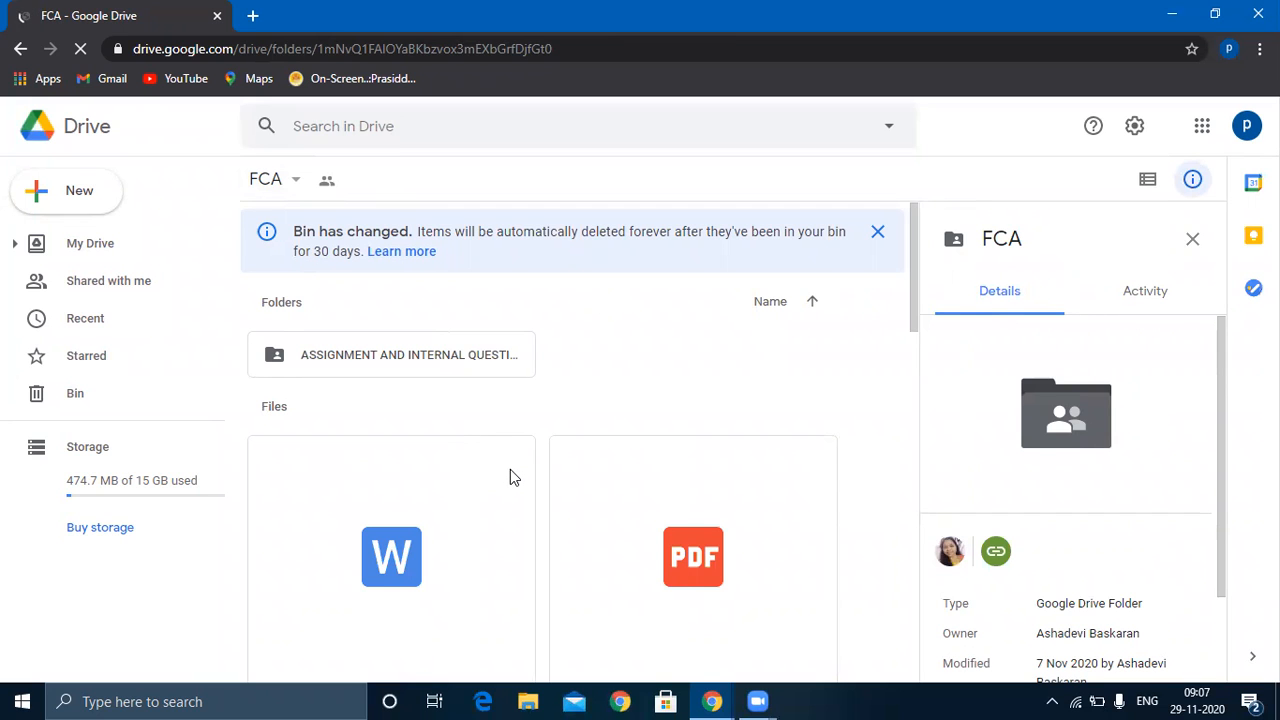
scroll(546, 520, down, 3)
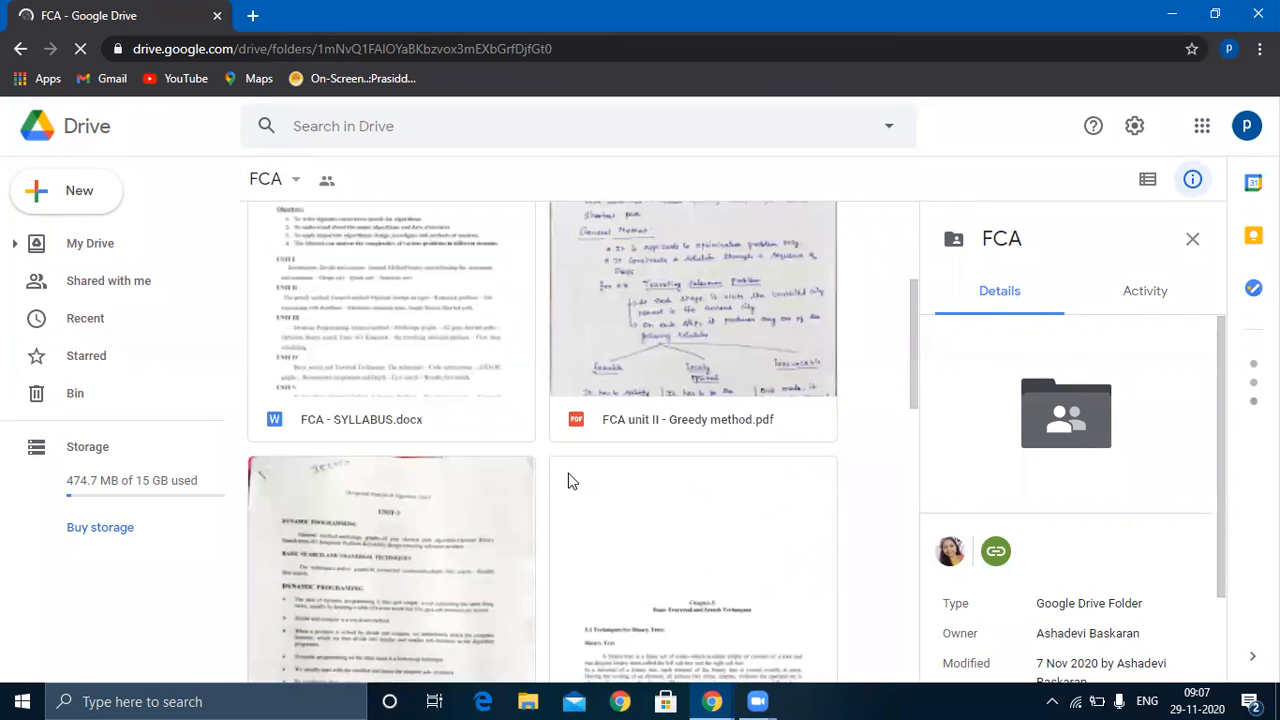
scroll(572, 472, up, 3)
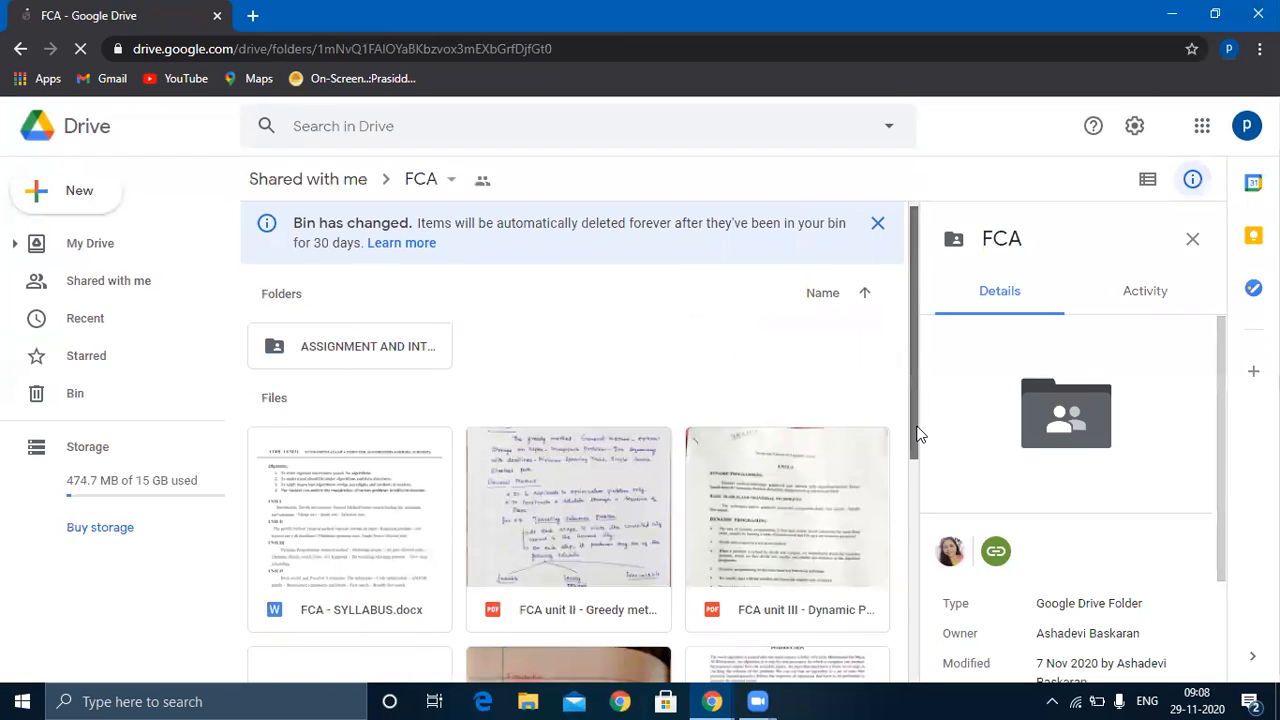
scroll(580, 460, down, 3)
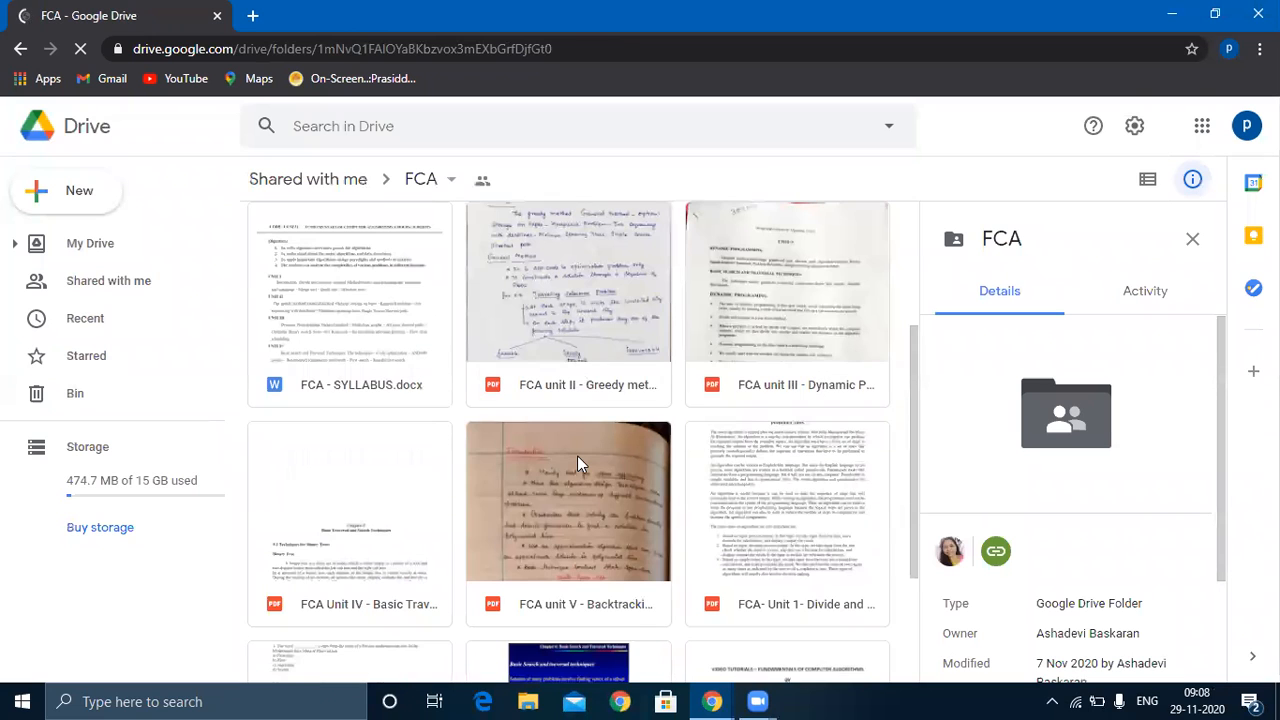
scroll(577, 455, down, 2)
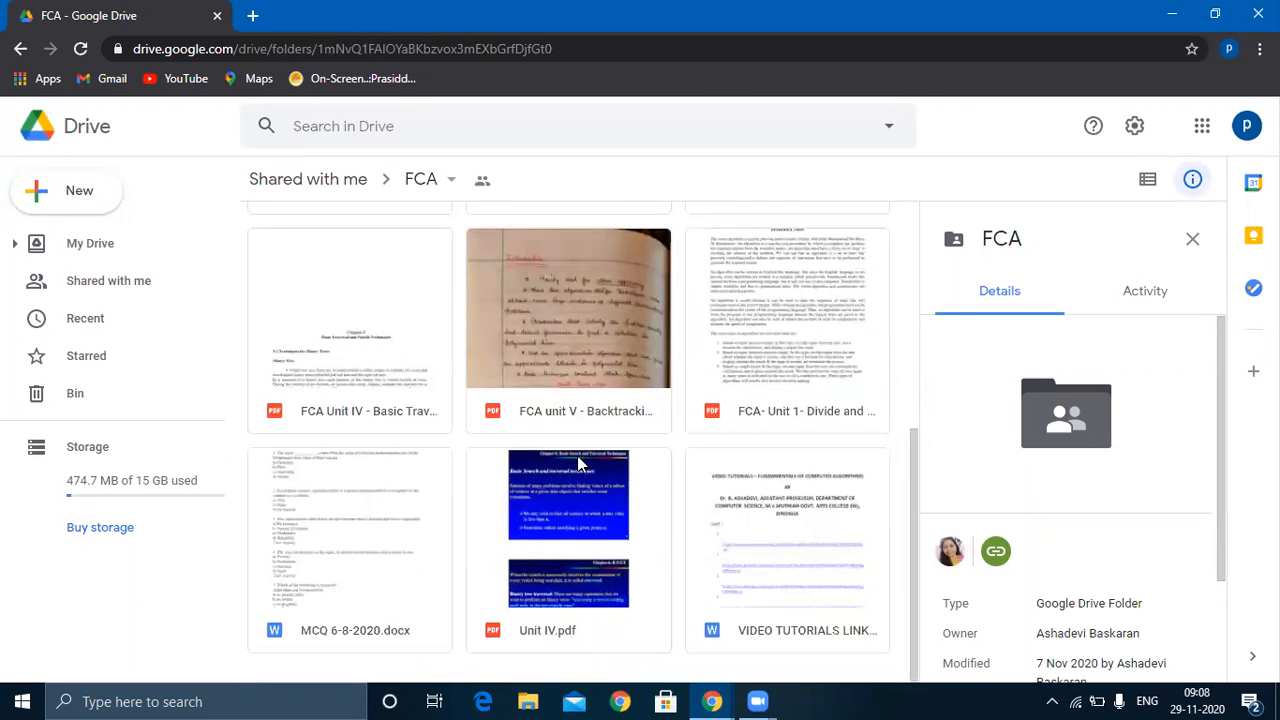
scroll(577, 462, up, 3)
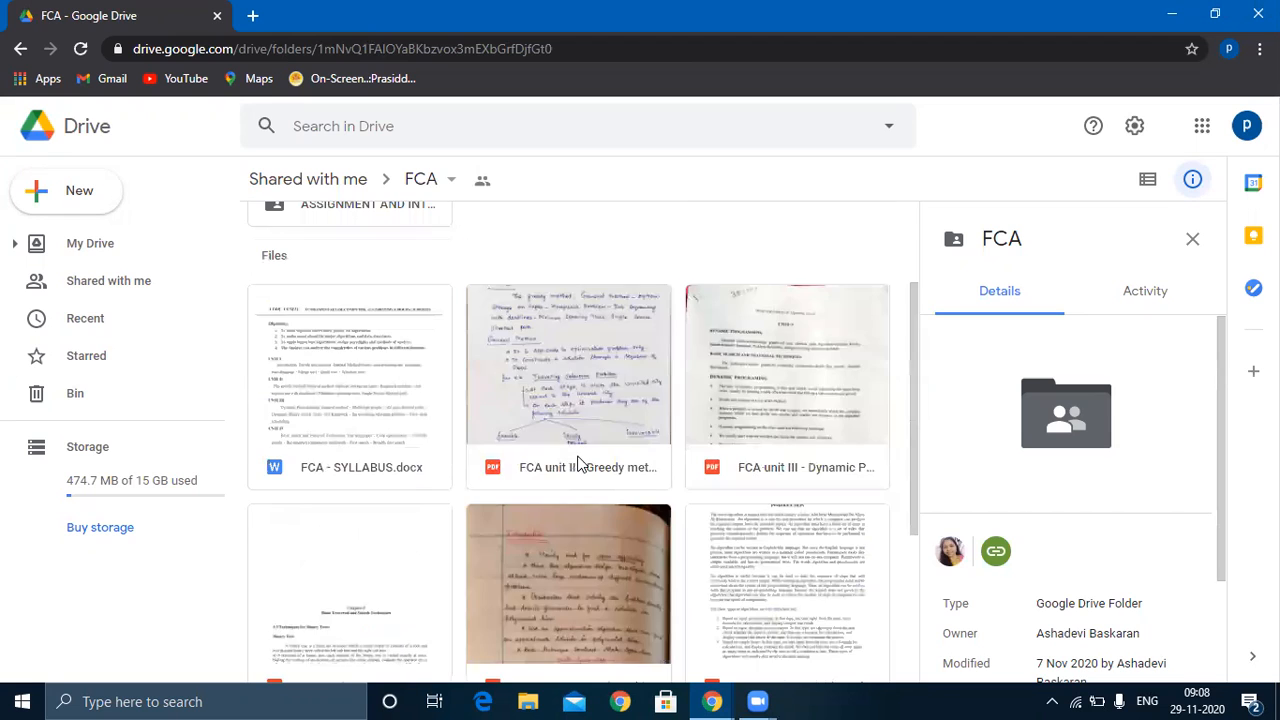
scroll(577, 462, up, 2)
scroll(577, 462, down, 4)
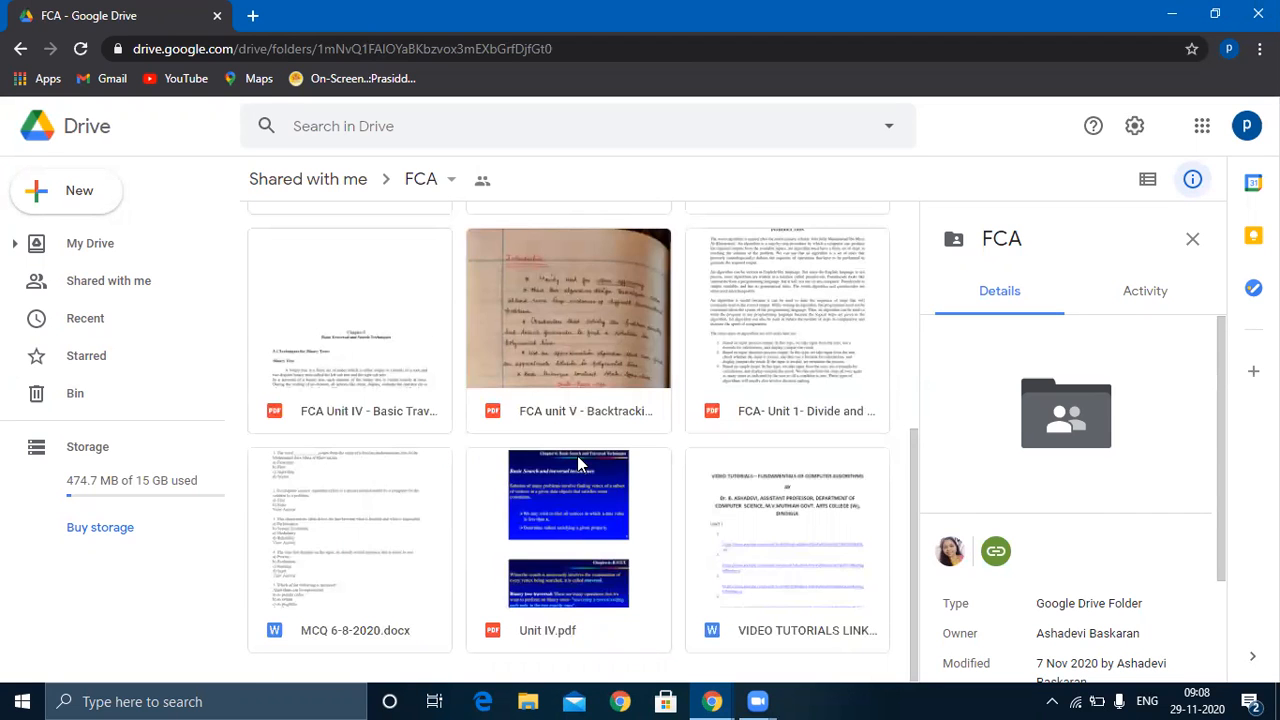
scroll(577, 455, up, 4)
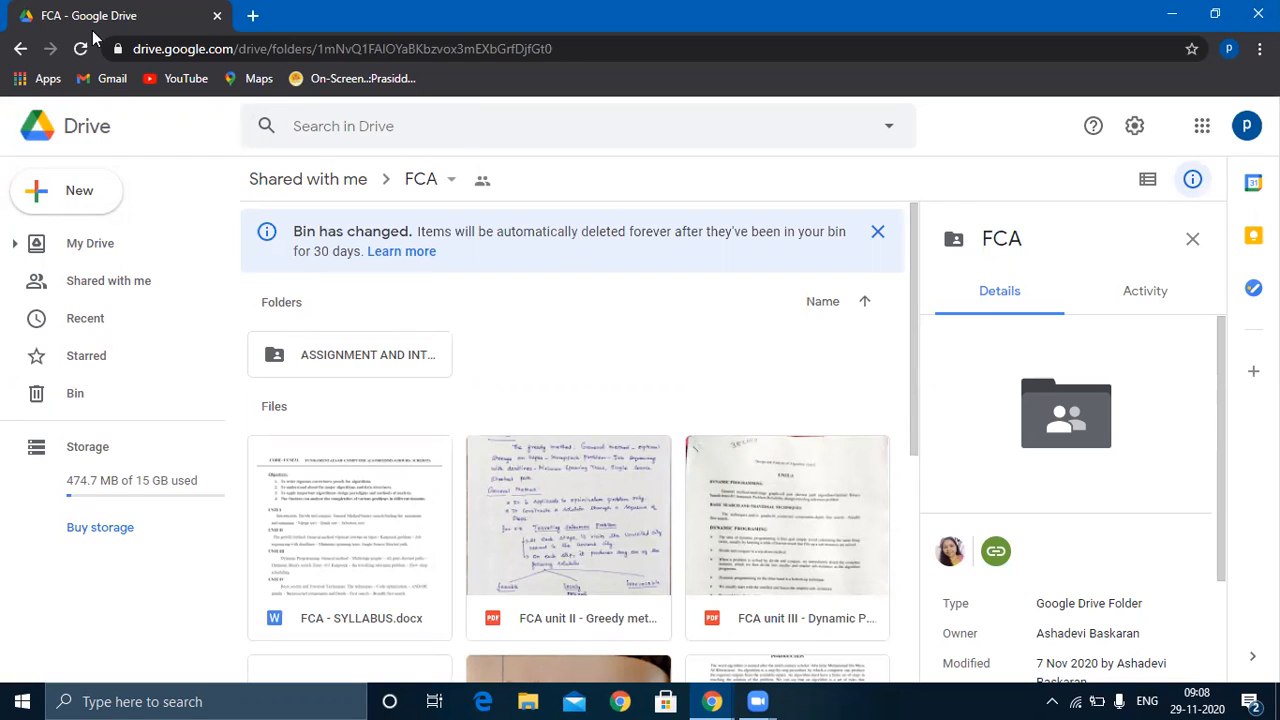
Switch to the browser window with the Gmail inbox and open Google Drive for that account.
click(724, 698)
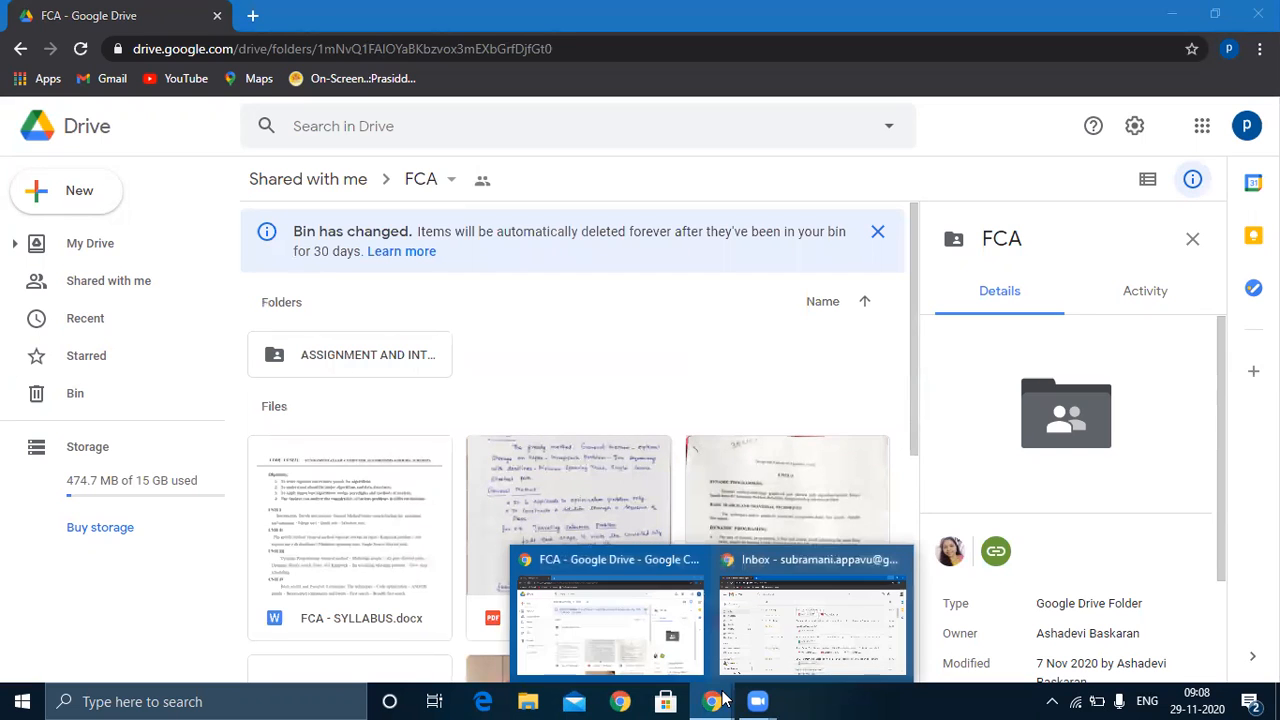
click(760, 636)
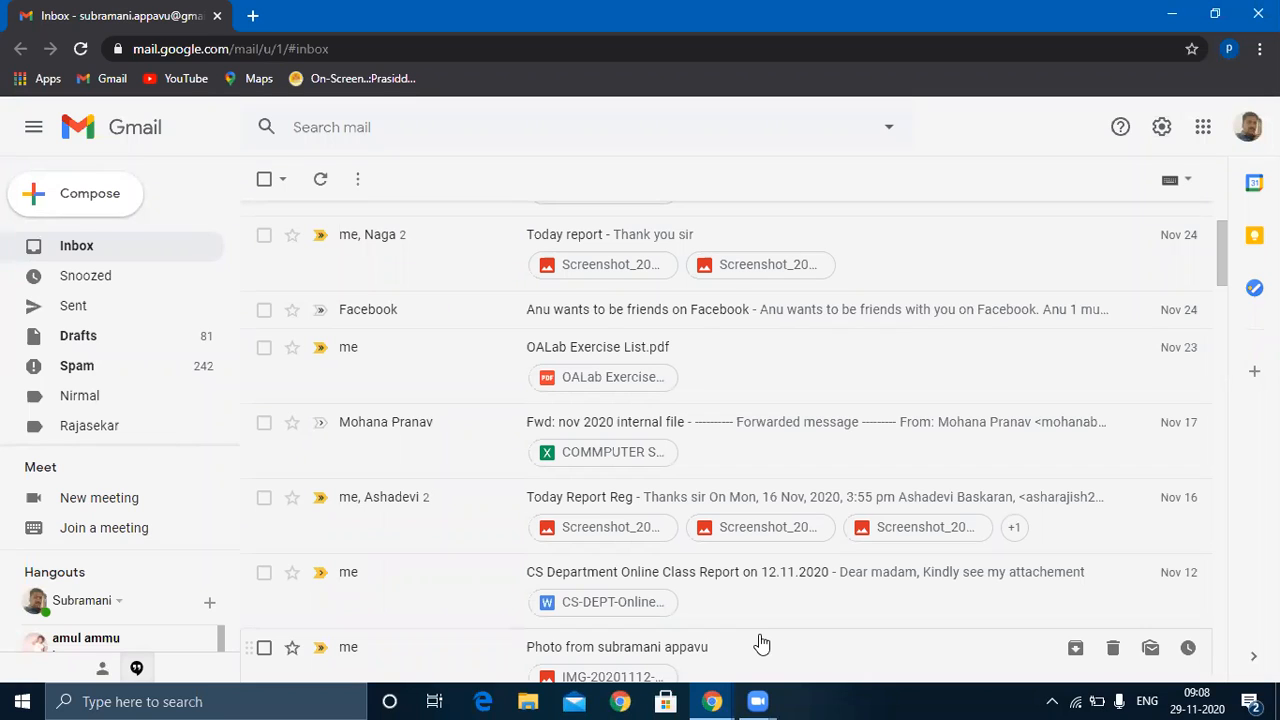
click(1203, 128)
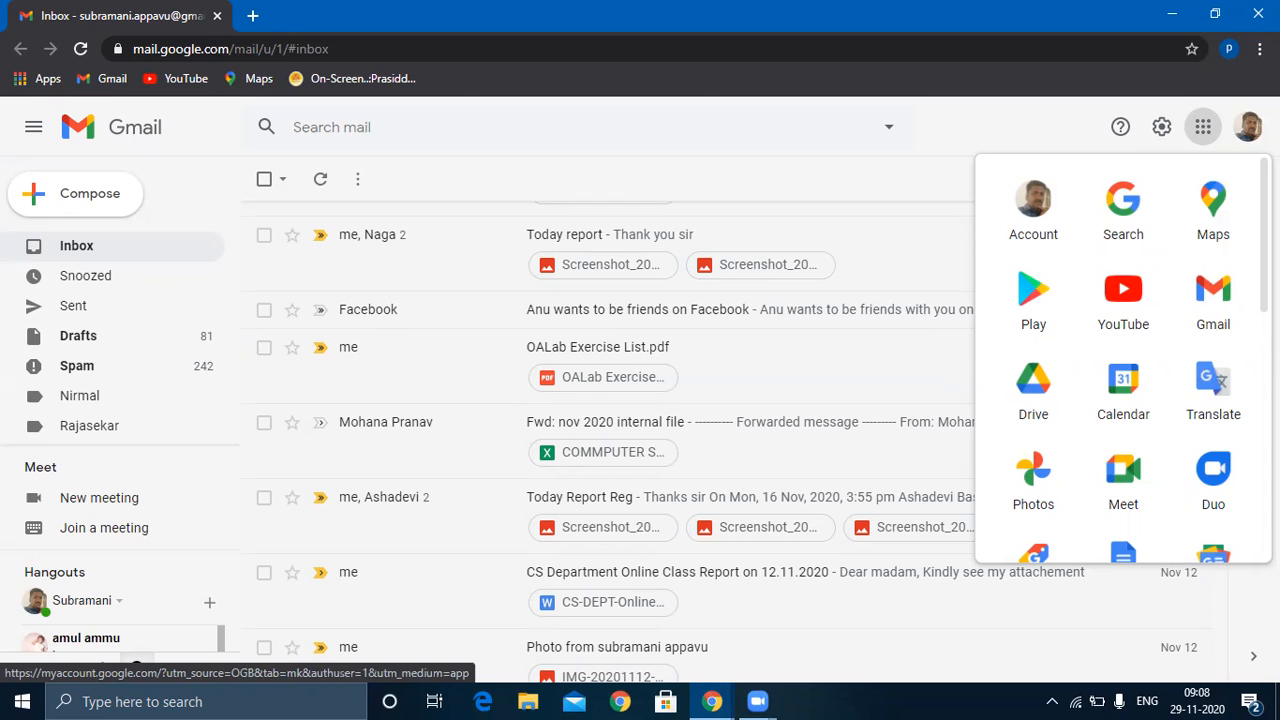
click(1040, 398)
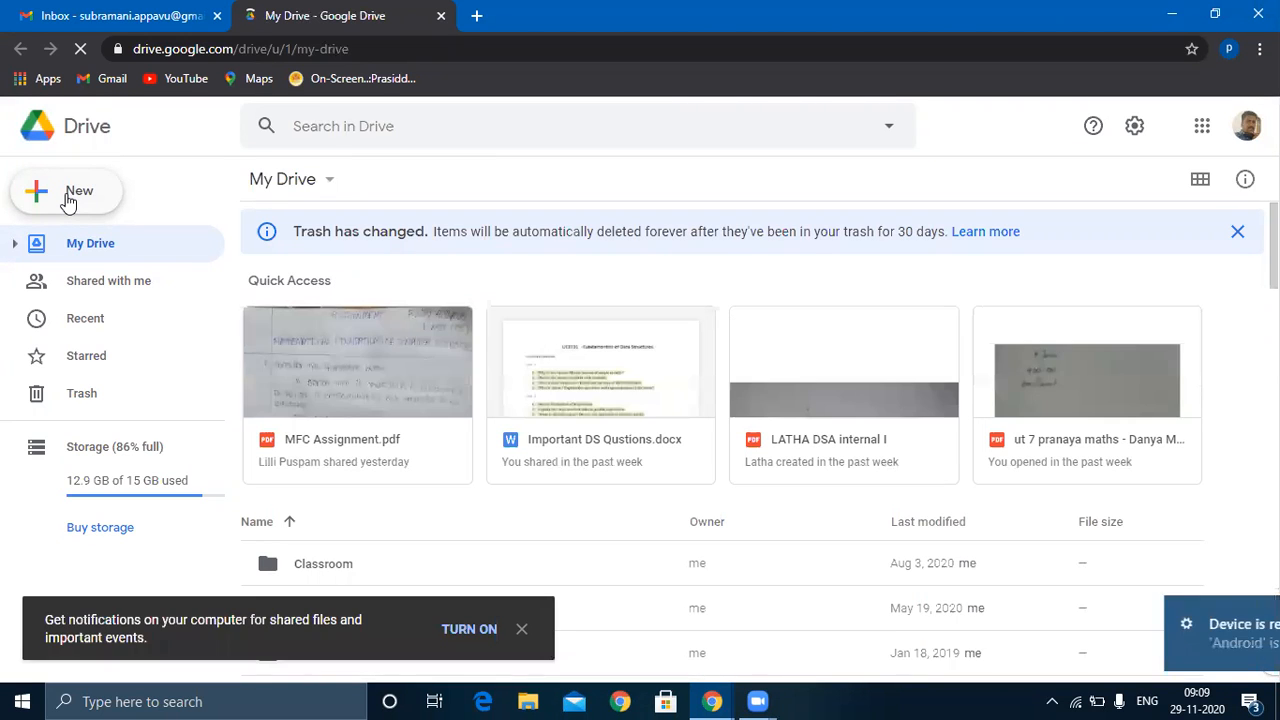
Create a new folder named Business Statistics in My Drive.
click(96, 203)
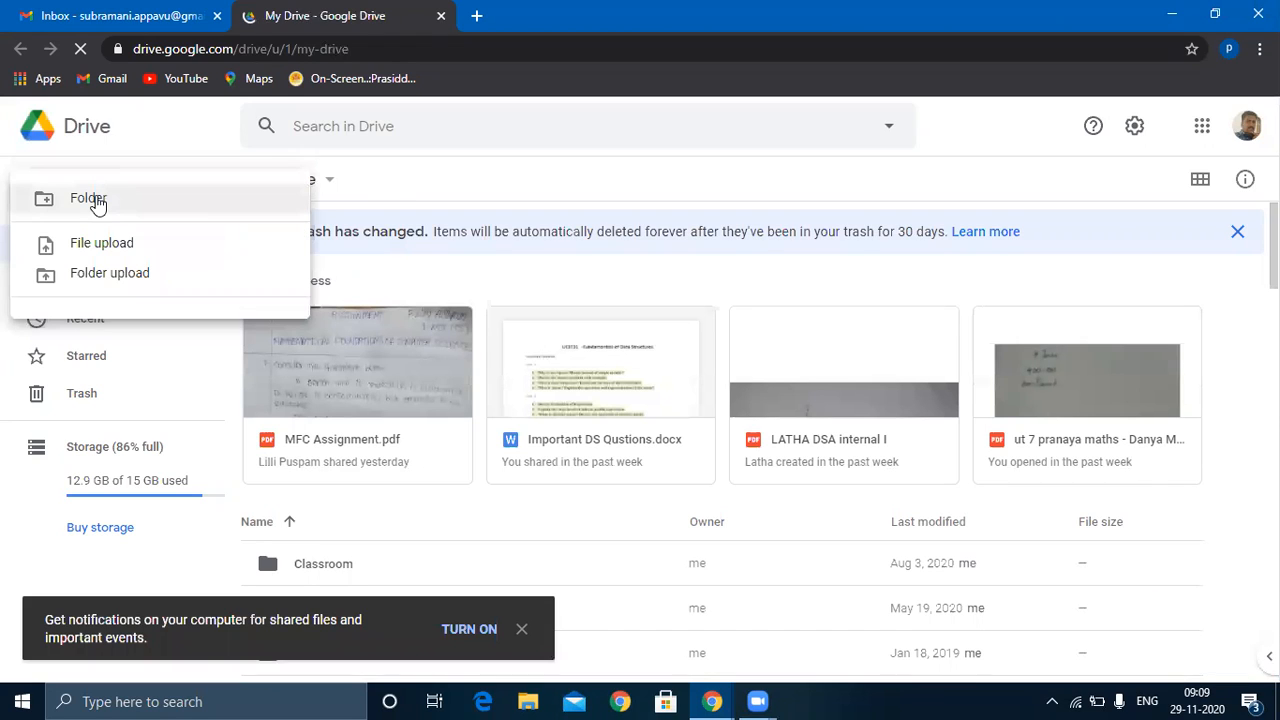
click(97, 203)
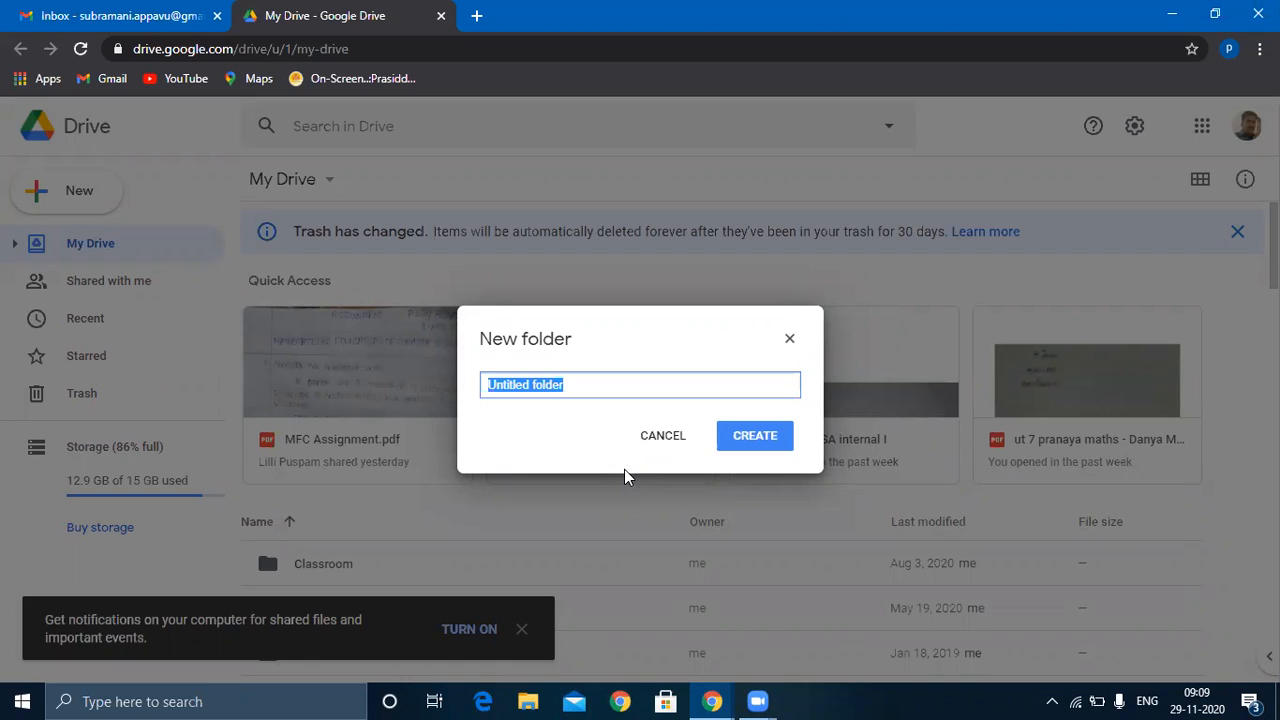
text(B)
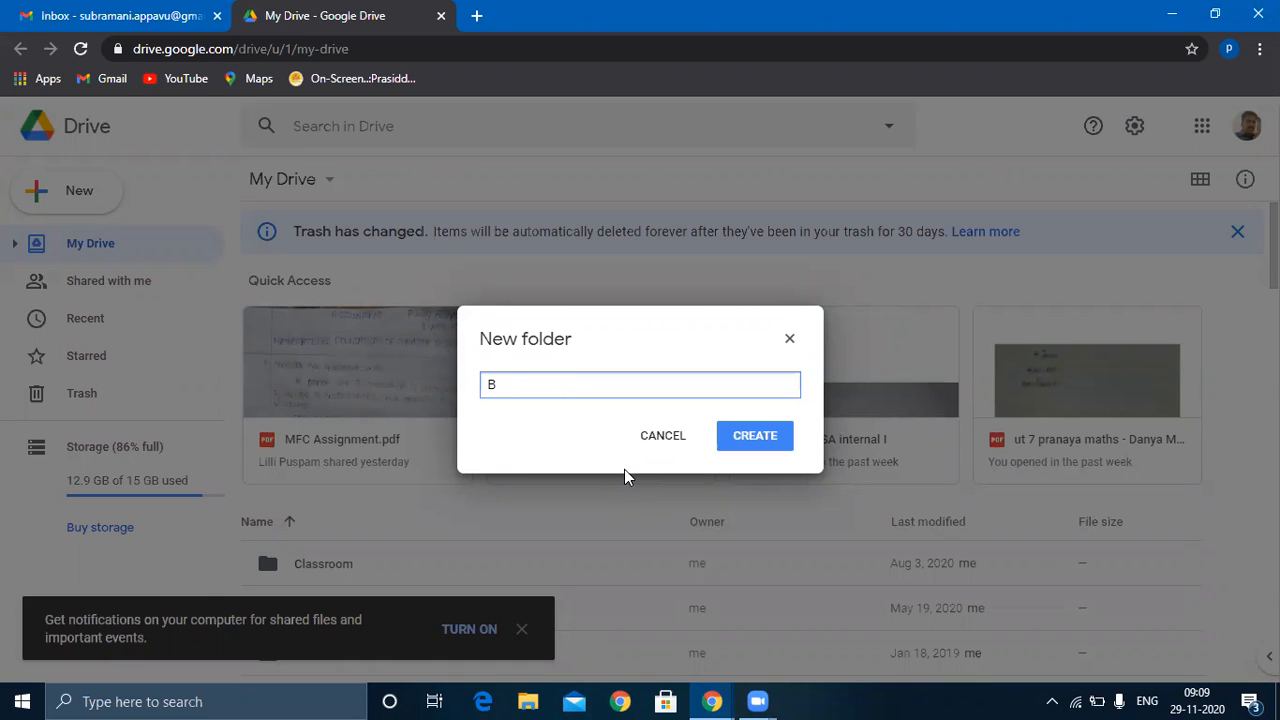
text(usiness Sta)
click(608, 433)
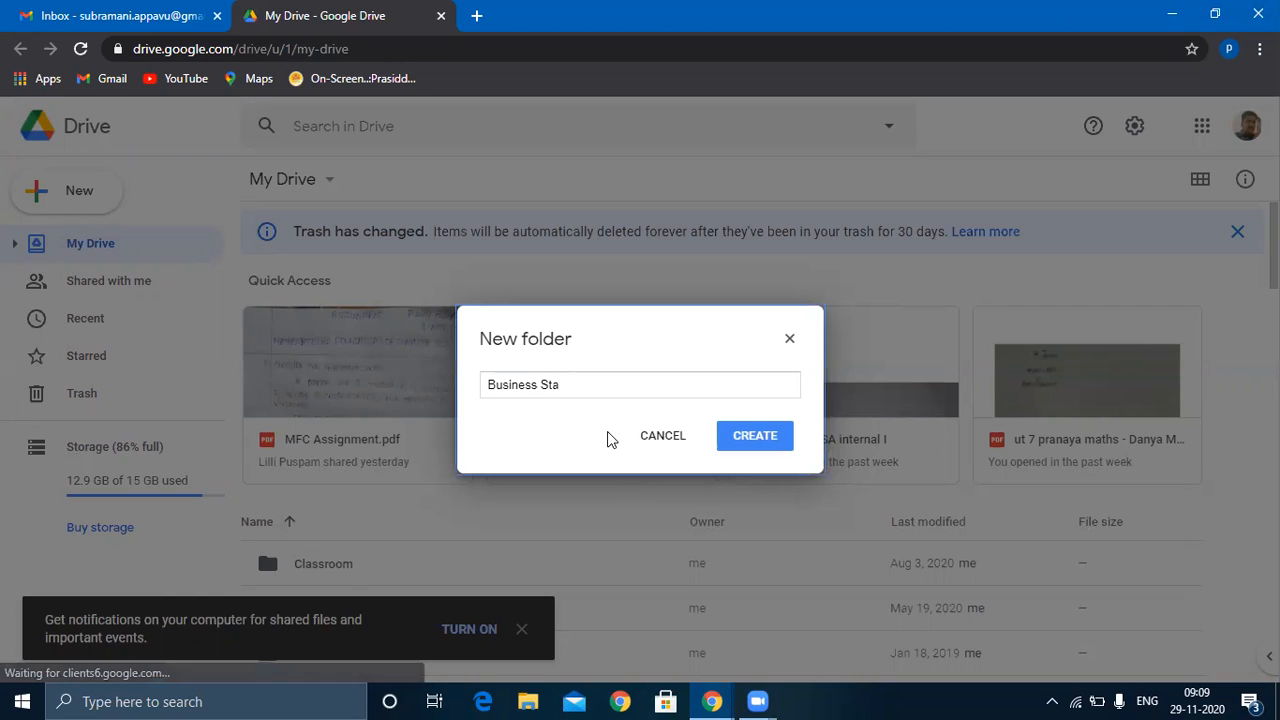
click(577, 386)
text(tistic)
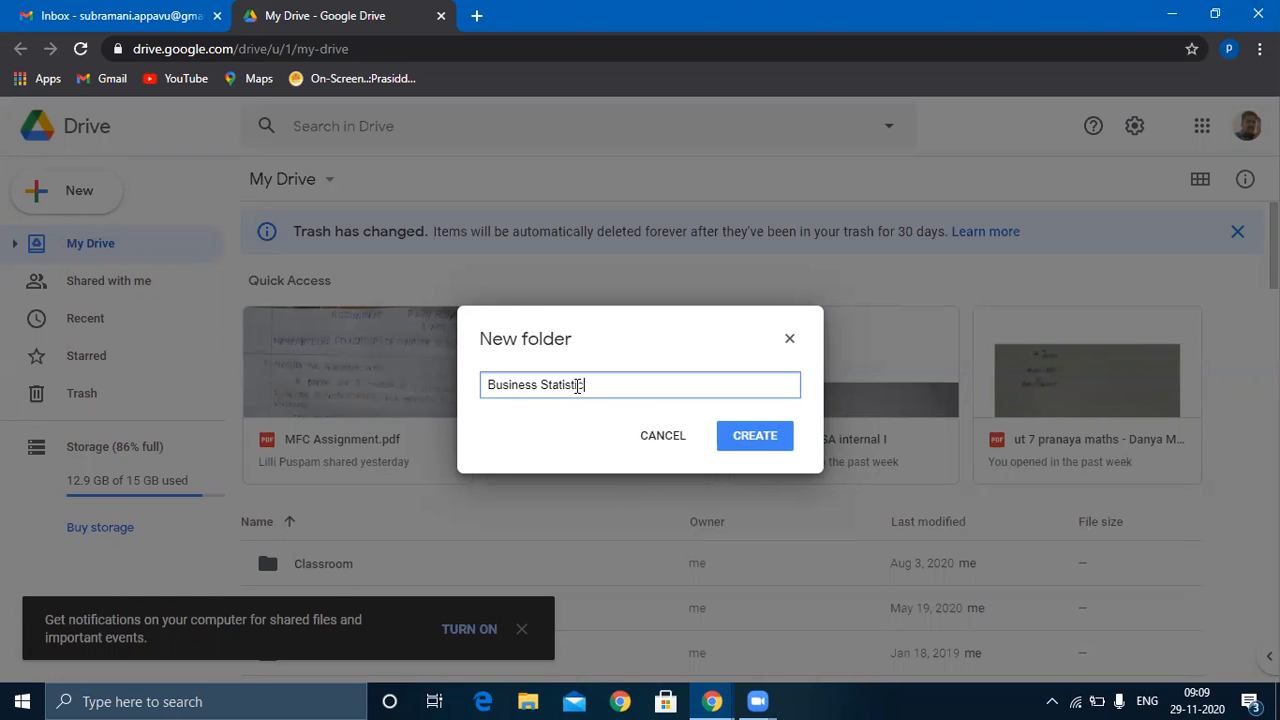
text(s)
click(771, 440)
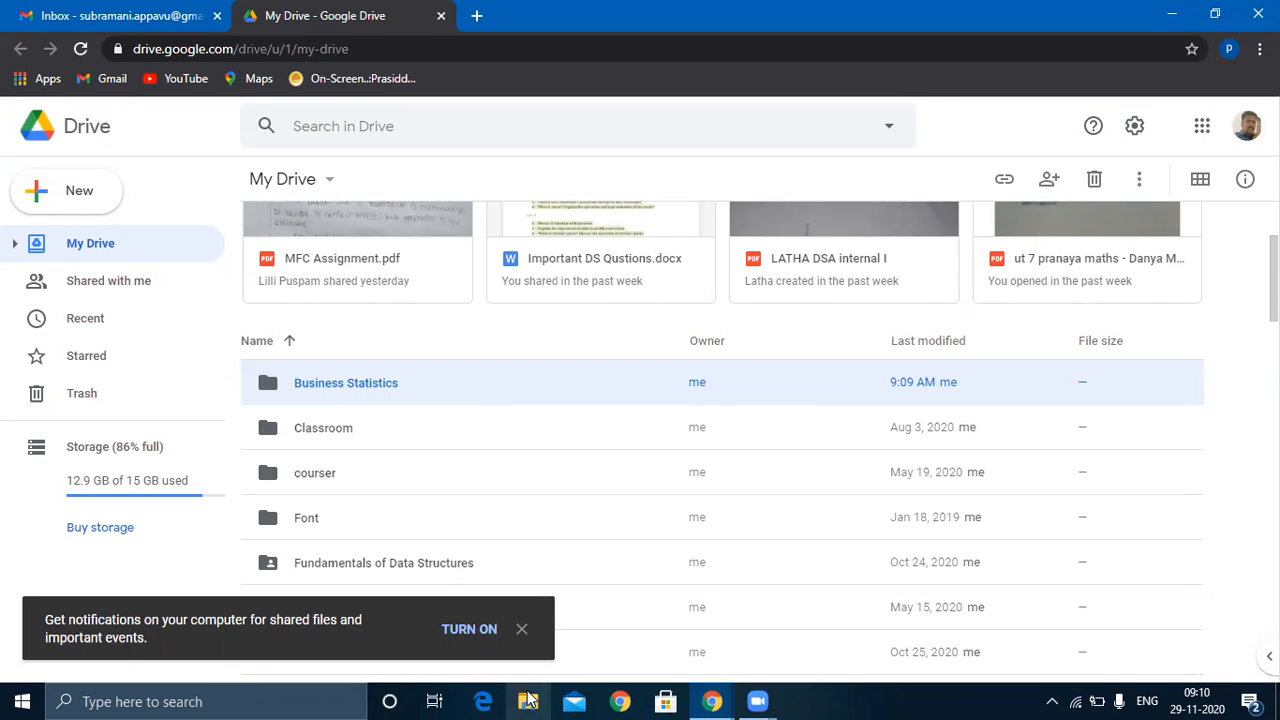
Switch to File Explorer, open the Desktop folder appa, and select and copy the FDS UNIT IV and FDS UNIT V PDFs.
click(528, 701)
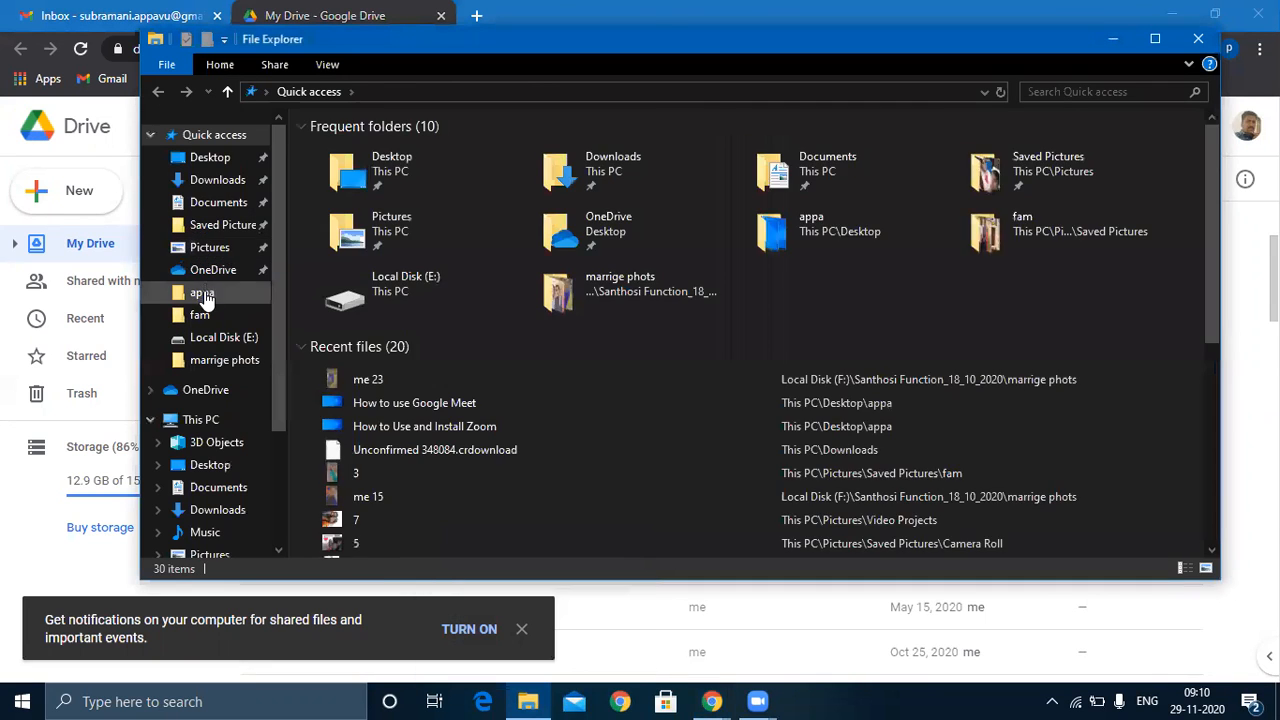
click(203, 294)
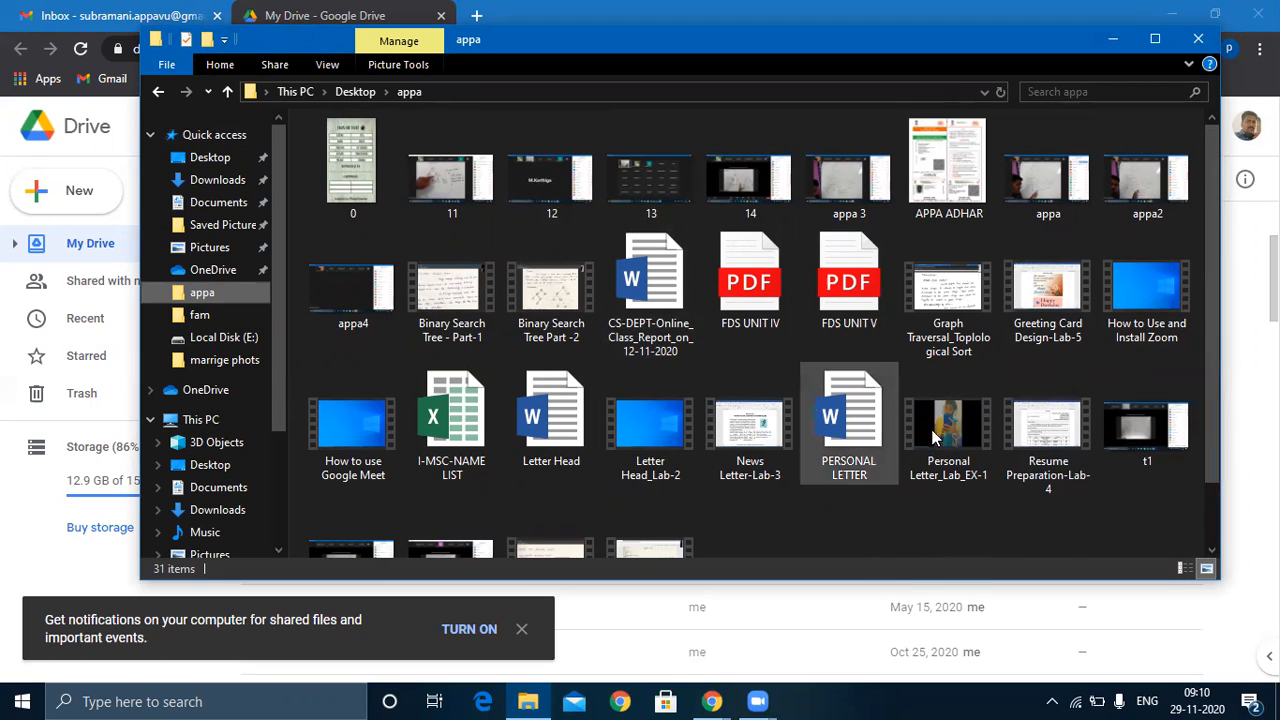
click(759, 298)
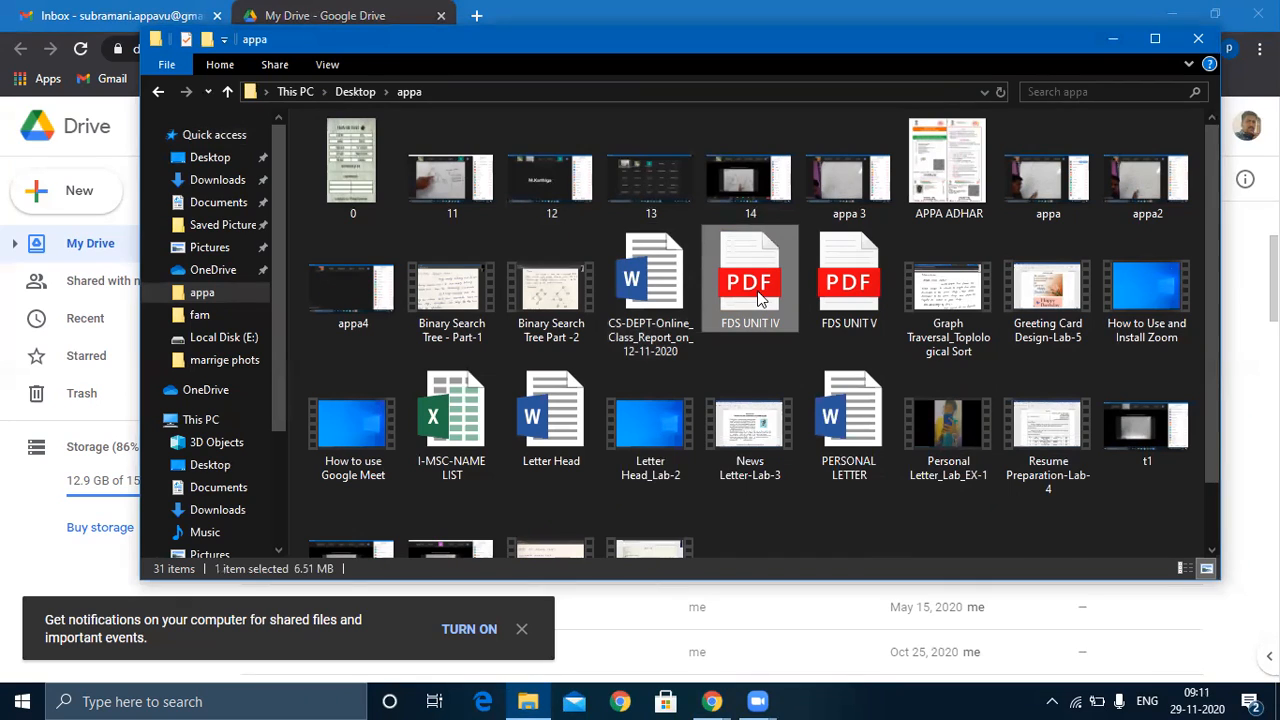
ctrl+click(866, 289)
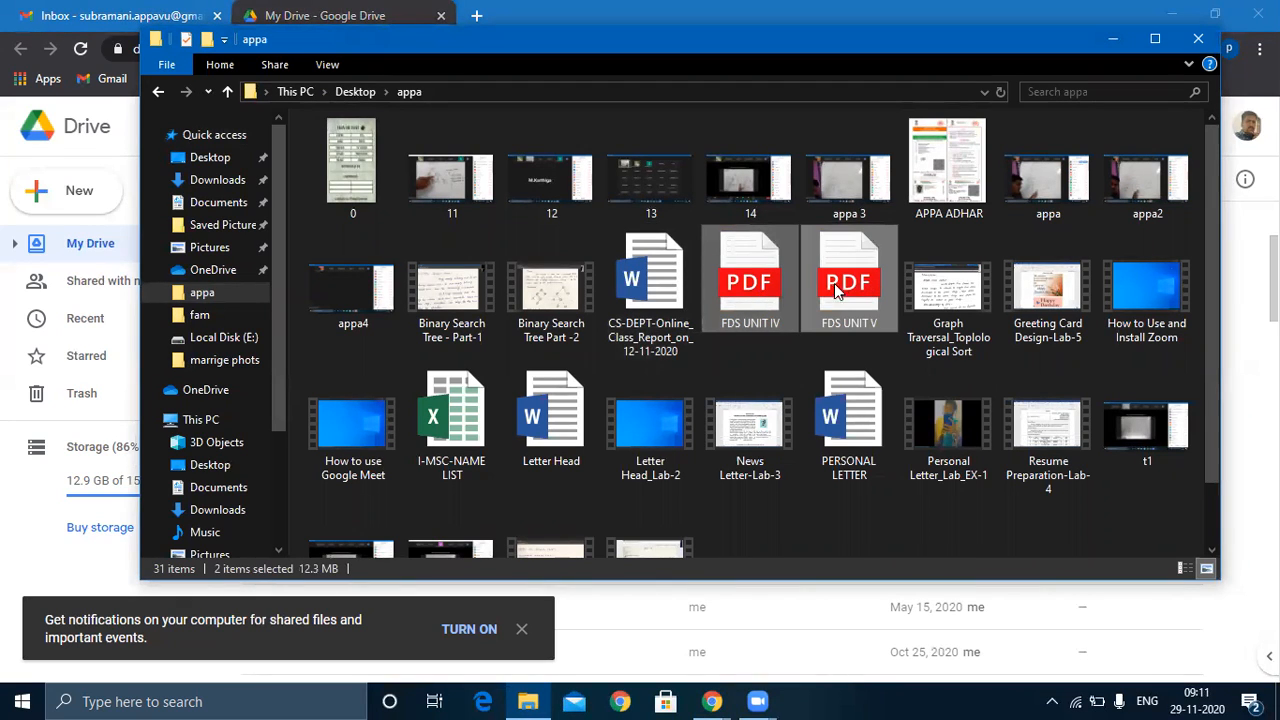
double_click(753, 292)
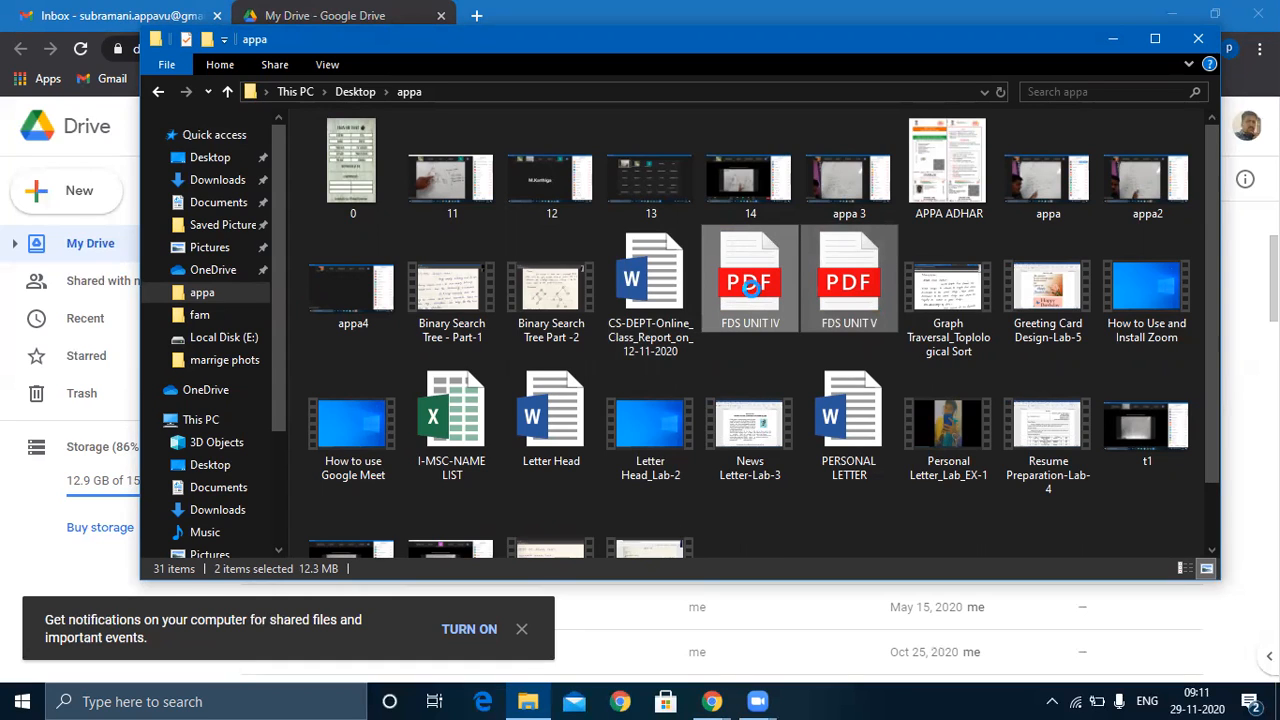
right_click(752, 290)
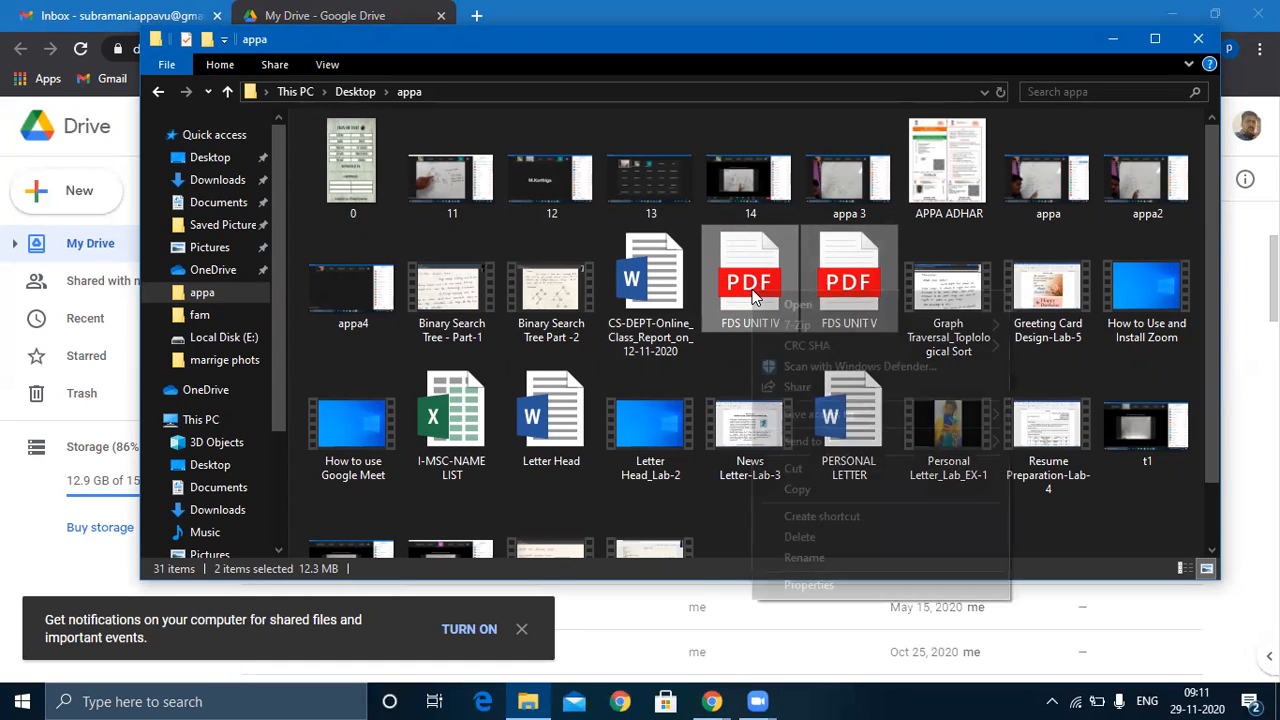
click(815, 488)
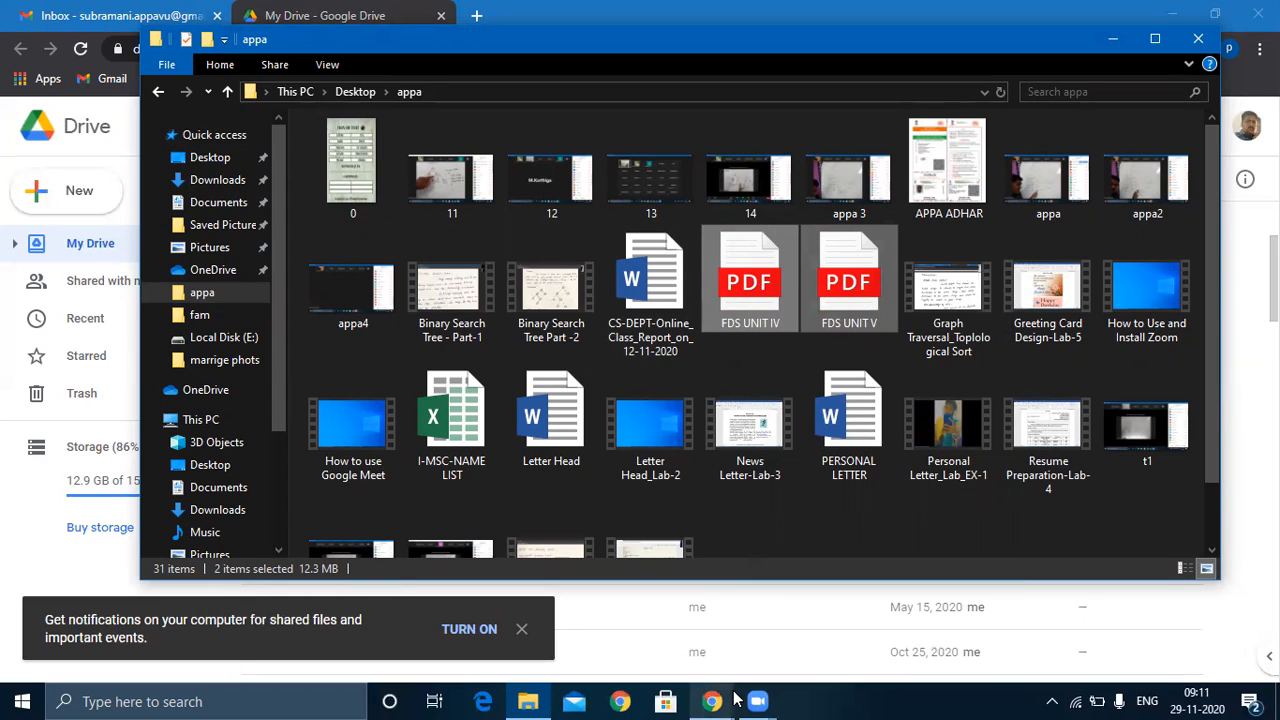
Open the Business Statistics folder in Google Drive and upload the selected FDS UNIT IV and FDS UNIT V PDFs from File Explorer.
mouse_move(719, 695)
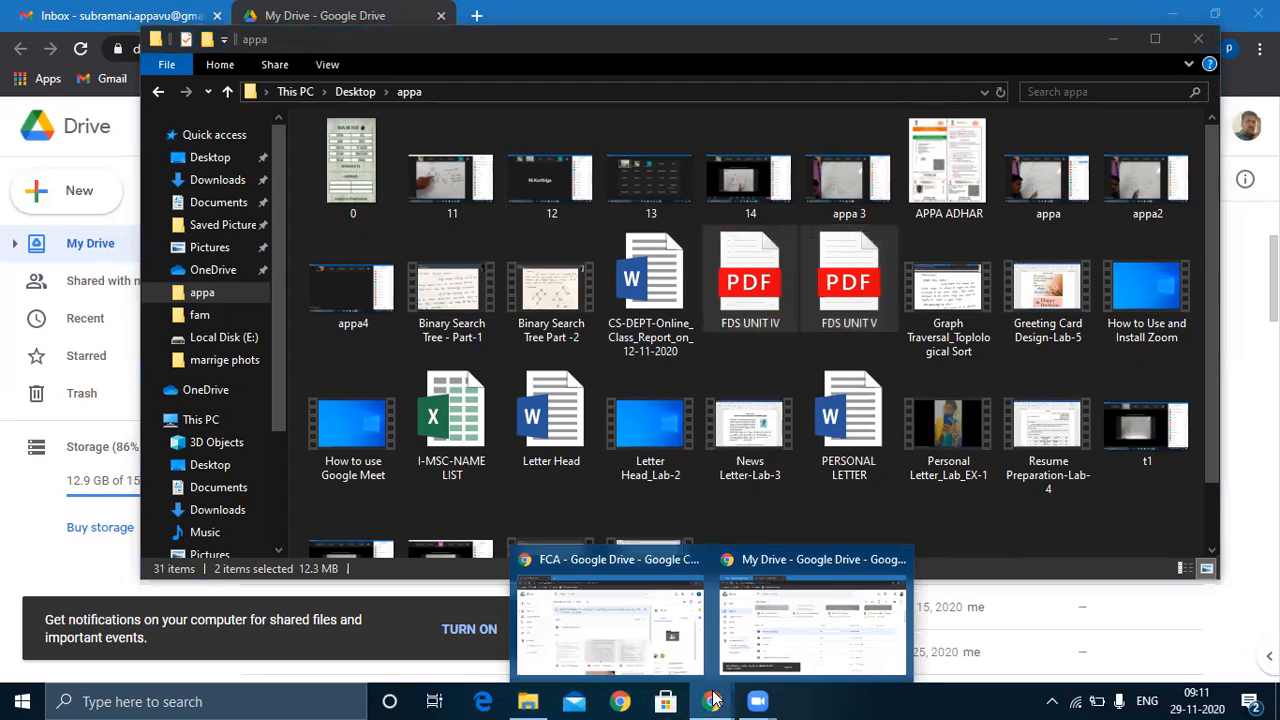
click(822, 646)
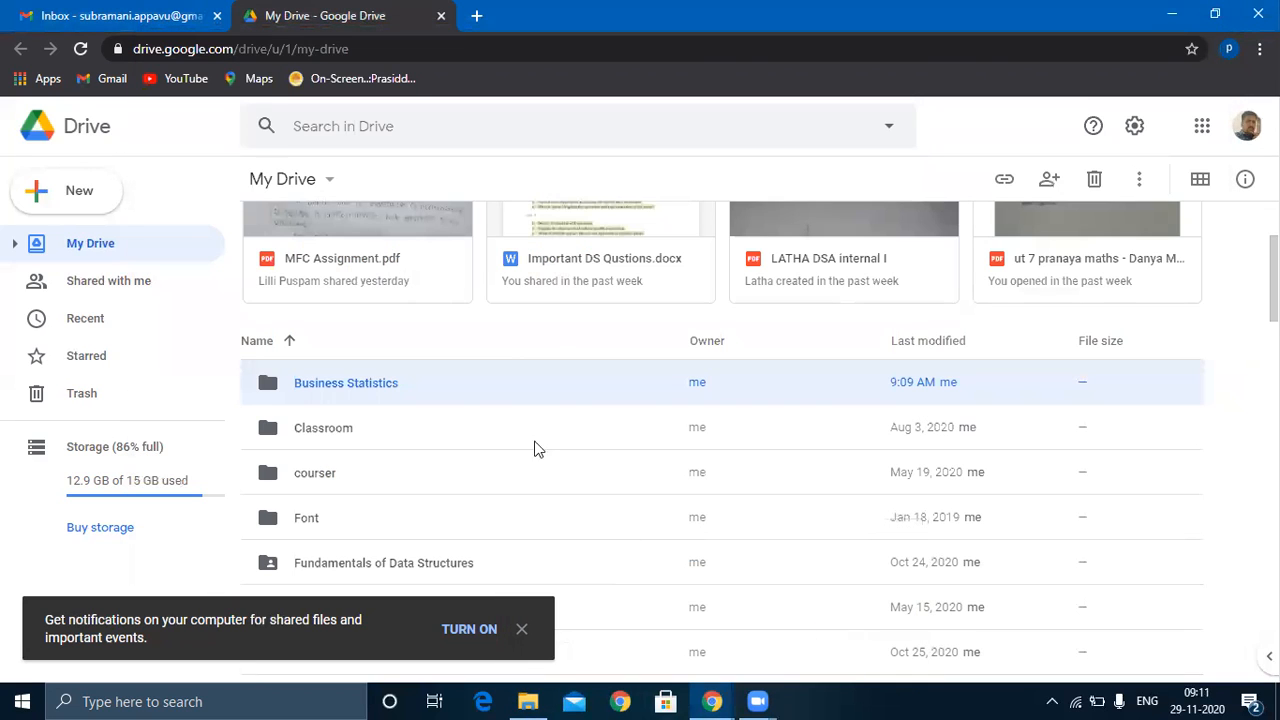
double_click(352, 388)
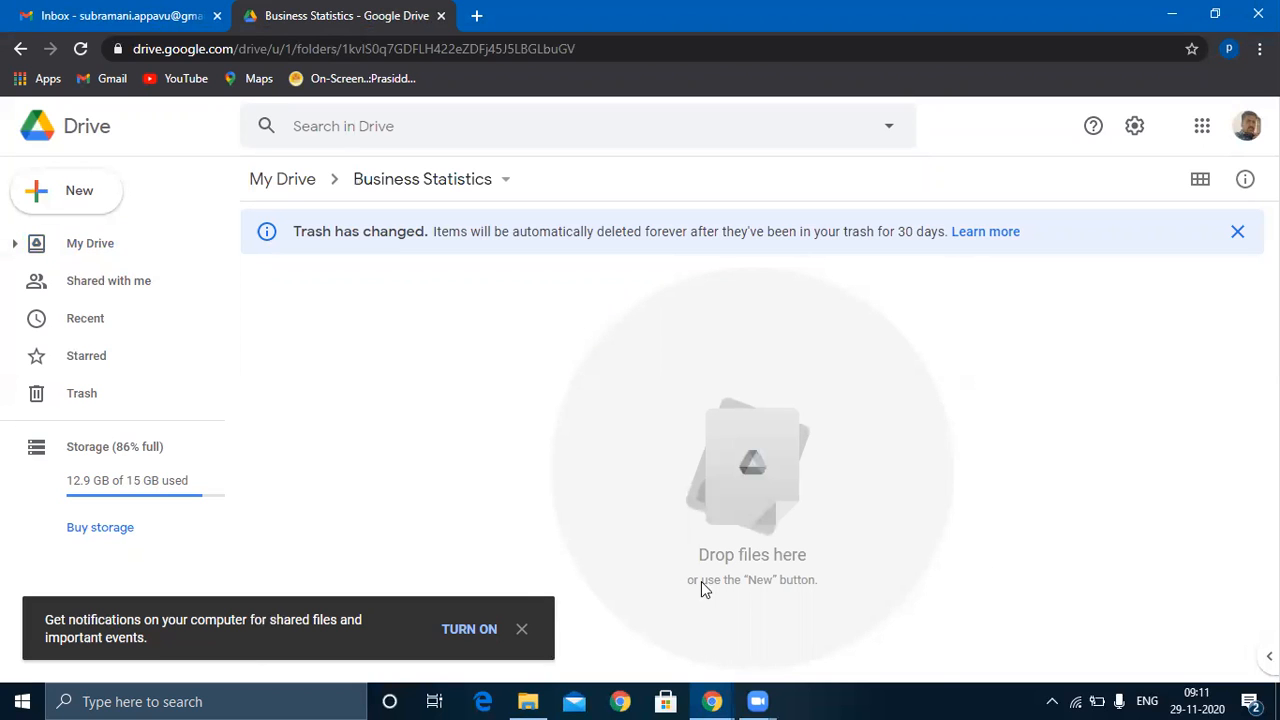
mouse_move(524, 698)
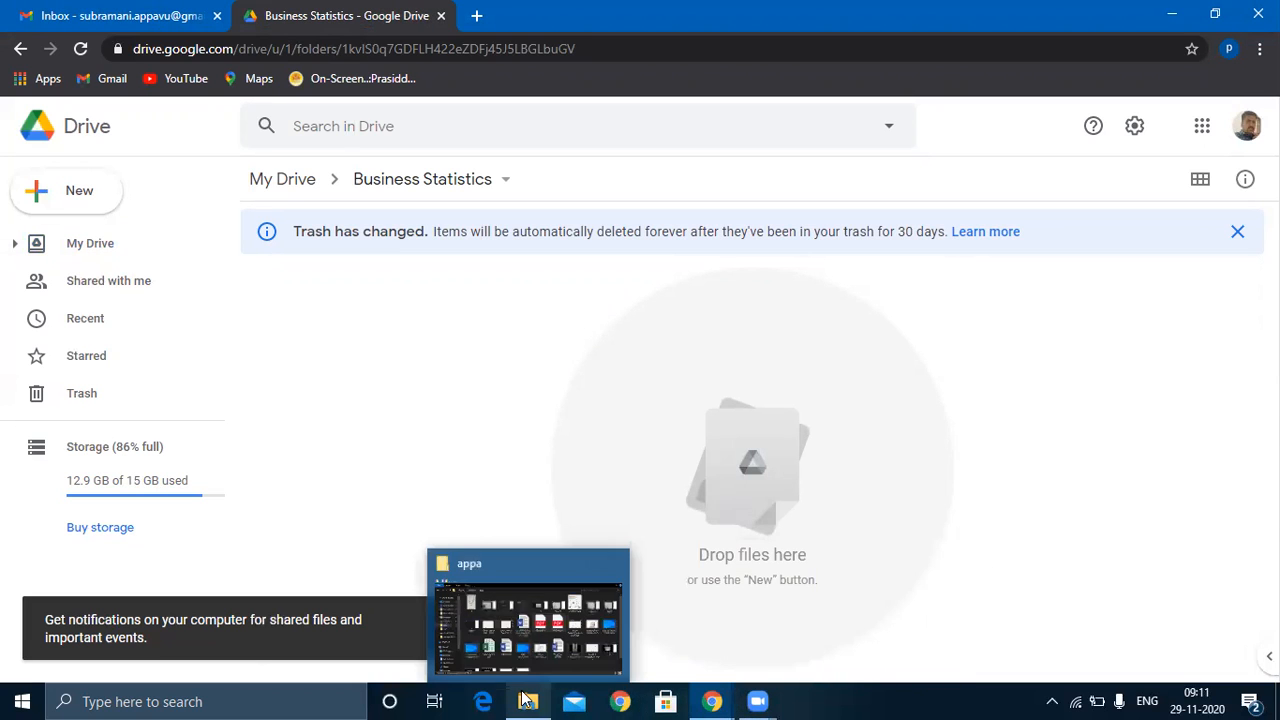
click(540, 561)
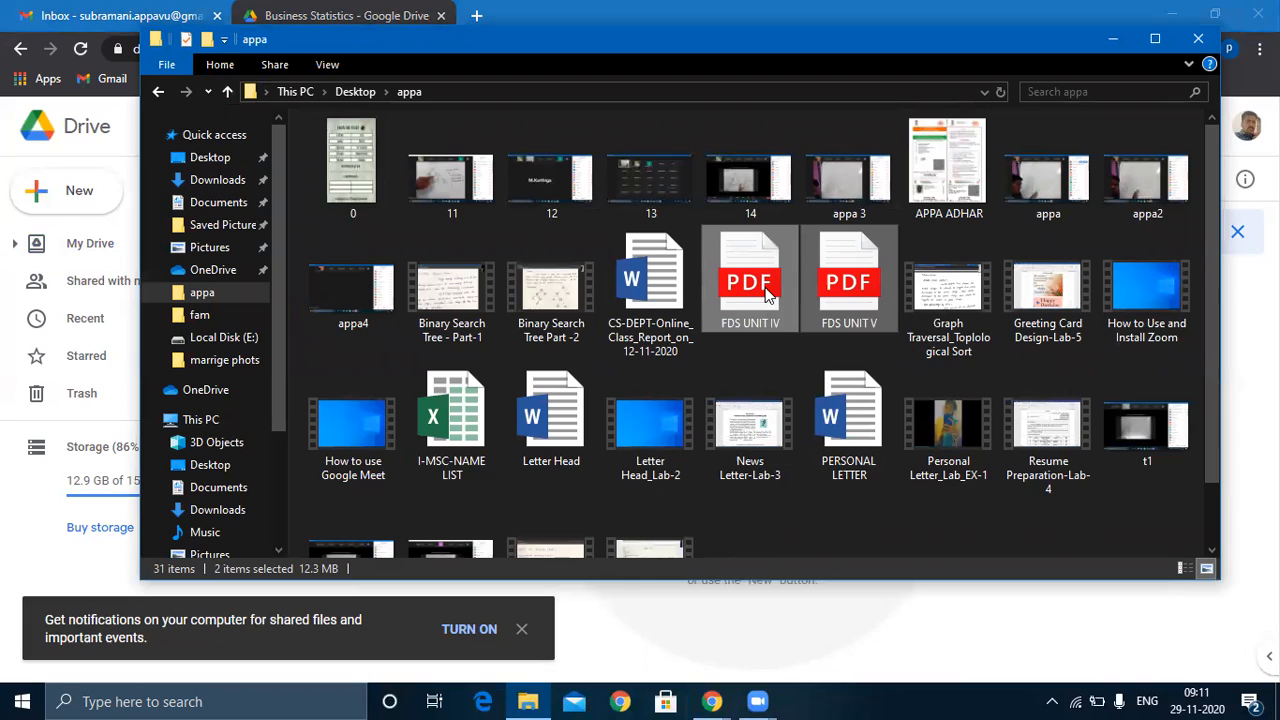
drag(767, 293, 797, 673)
drag(864, 700, 727, 557)
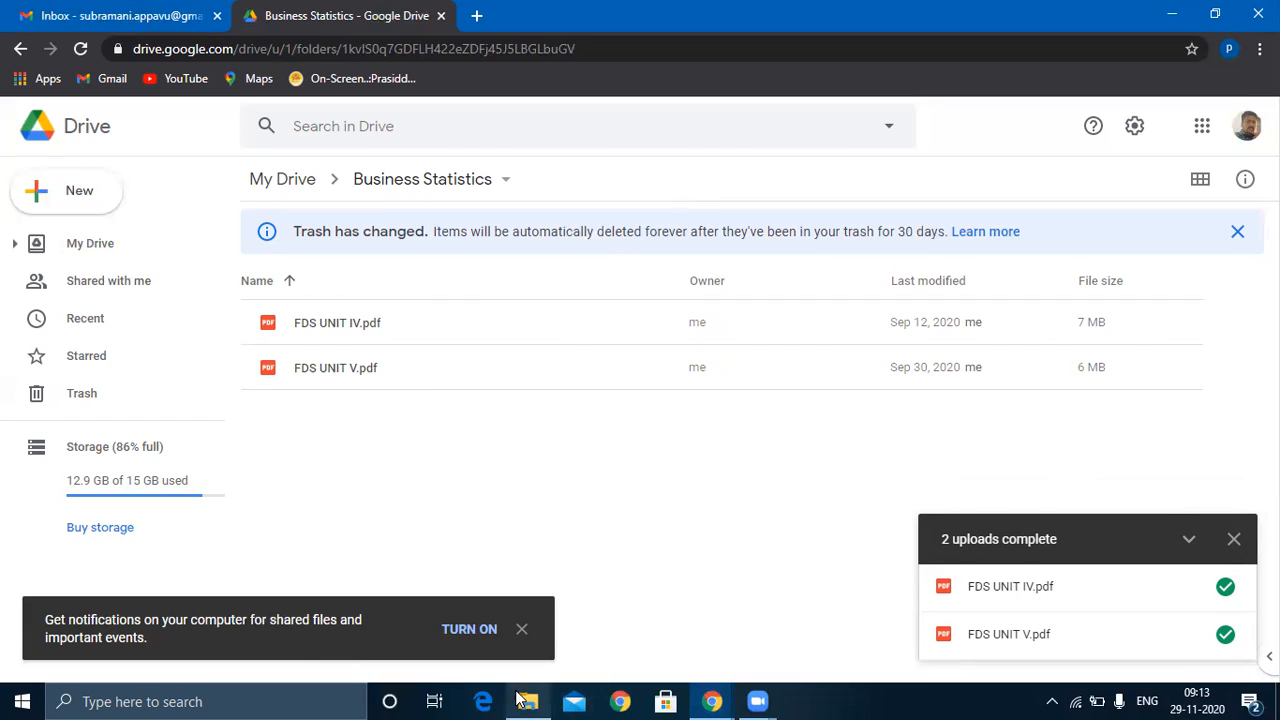
Upload the Letter Head Word document from the appa folder into the Business Statistics folder.
mouse_move(524, 699)
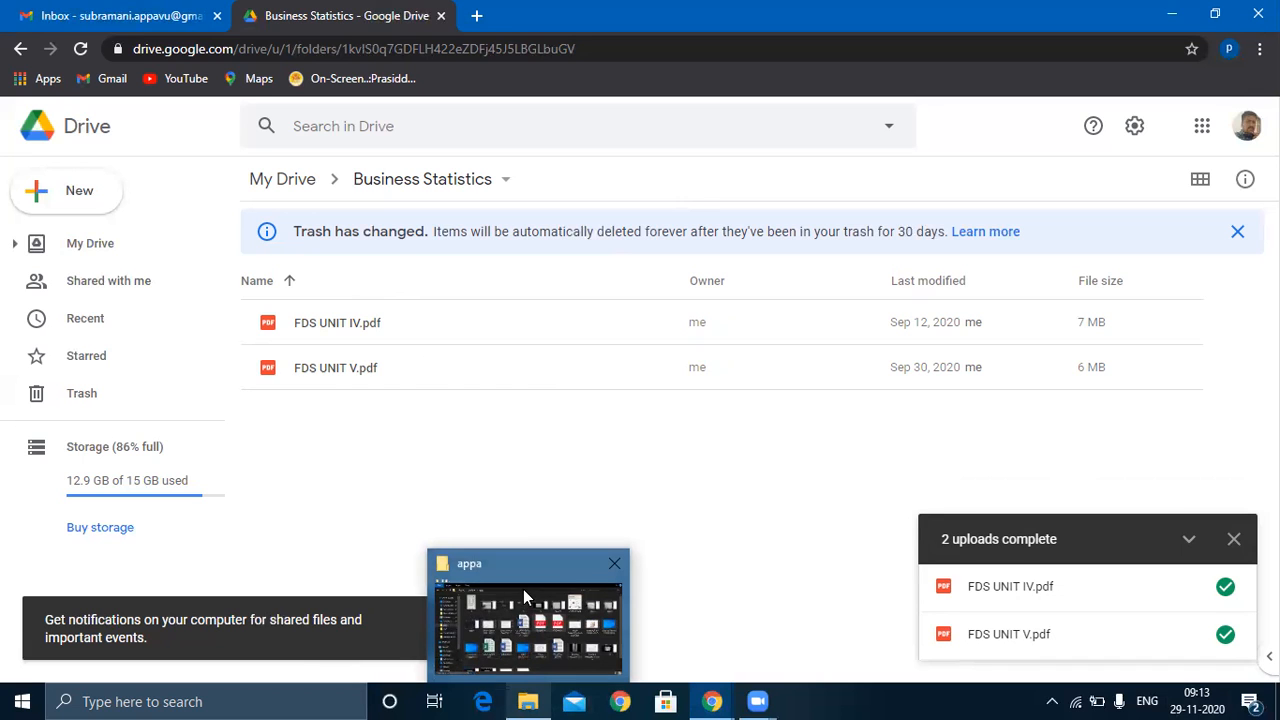
click(523, 589)
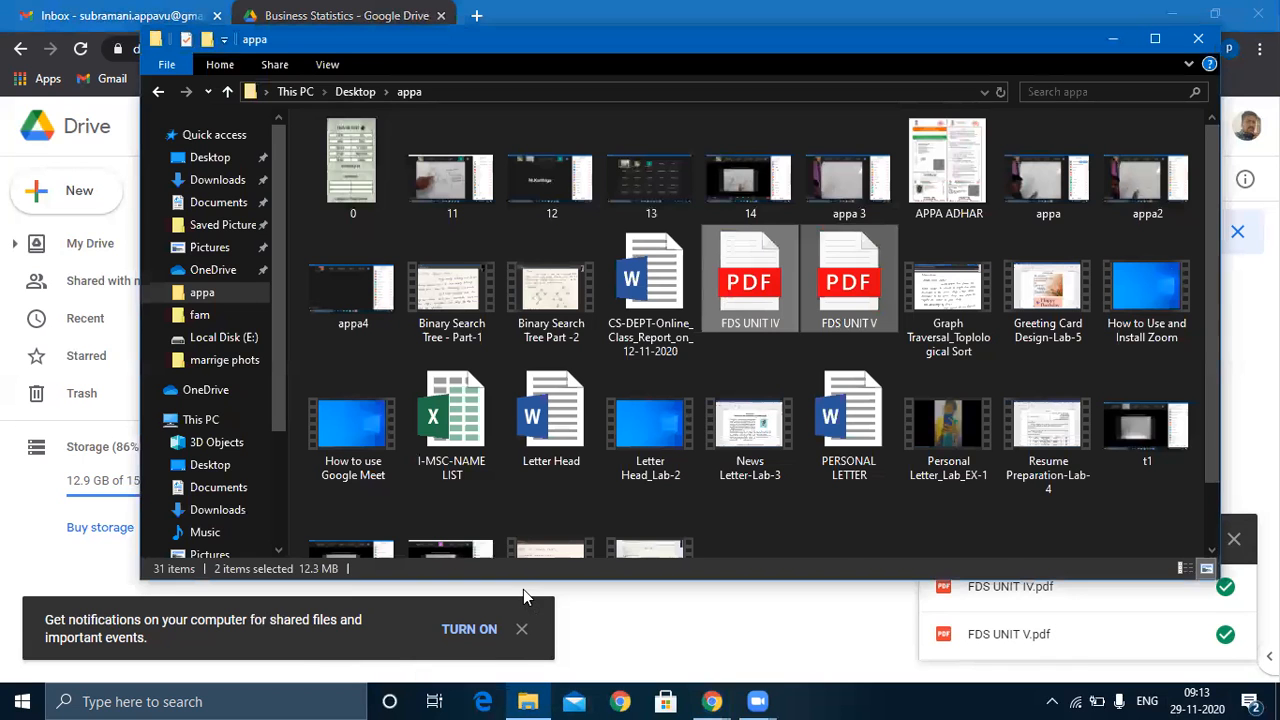
click(545, 390)
drag(545, 392, 810, 631)
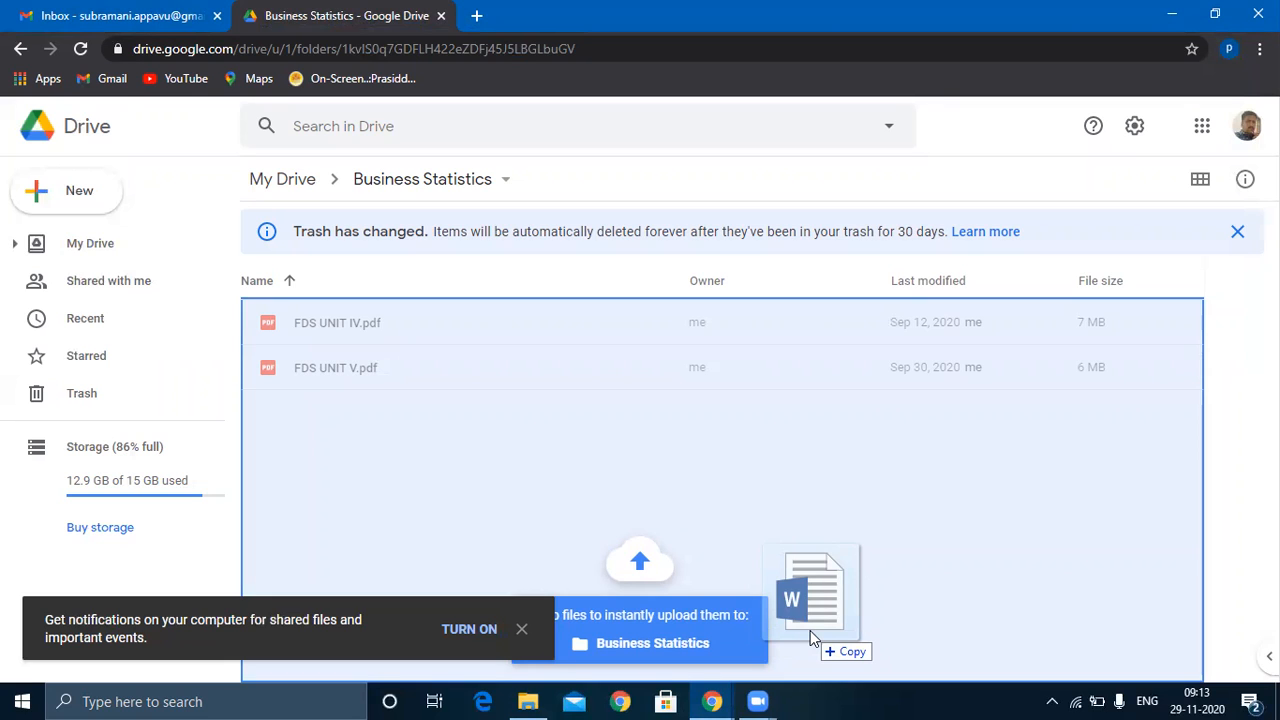
drag(810, 630, 810, 630)
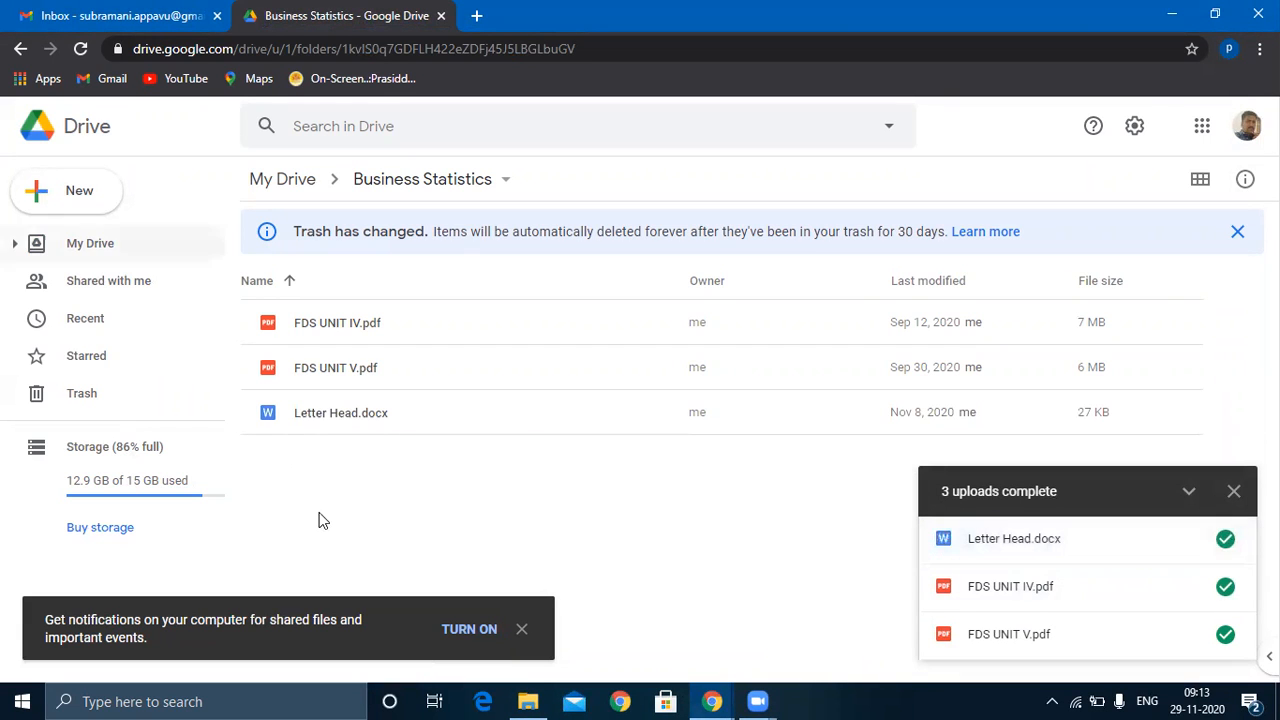
Return to My Drive, dismiss the upload status list and find the Business Statistics folder.
click(20, 48)
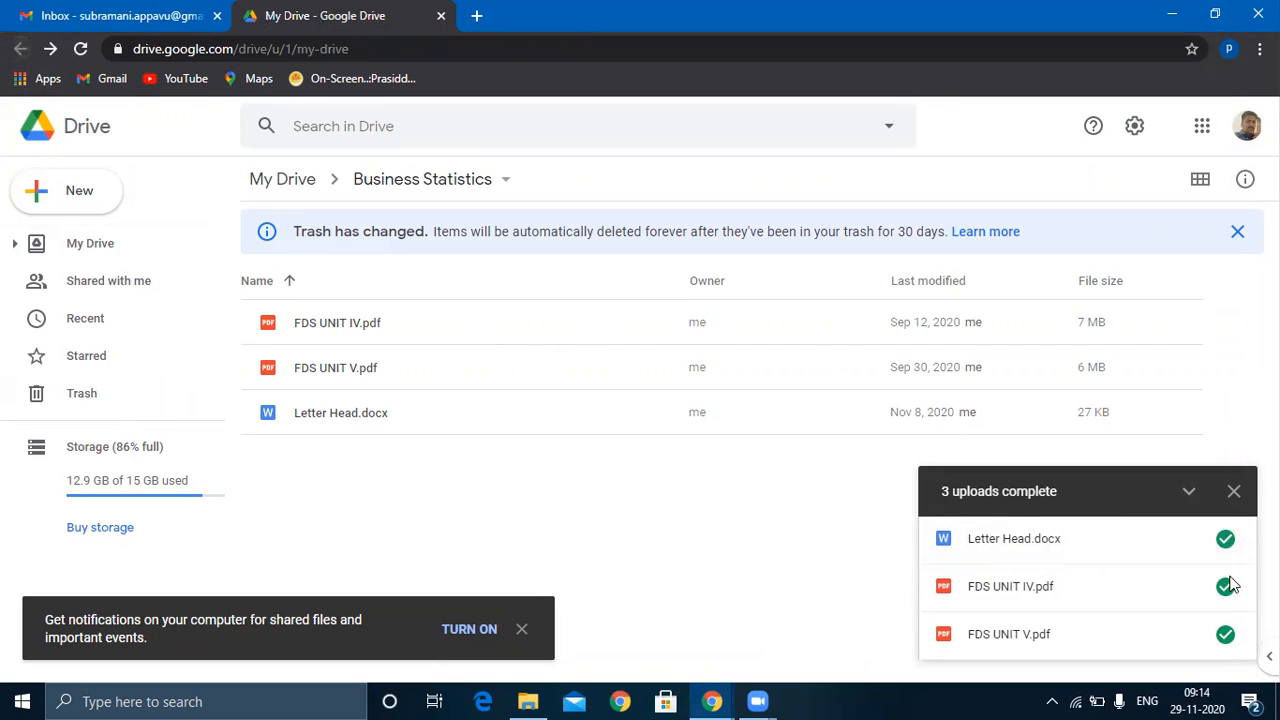
click(1235, 500)
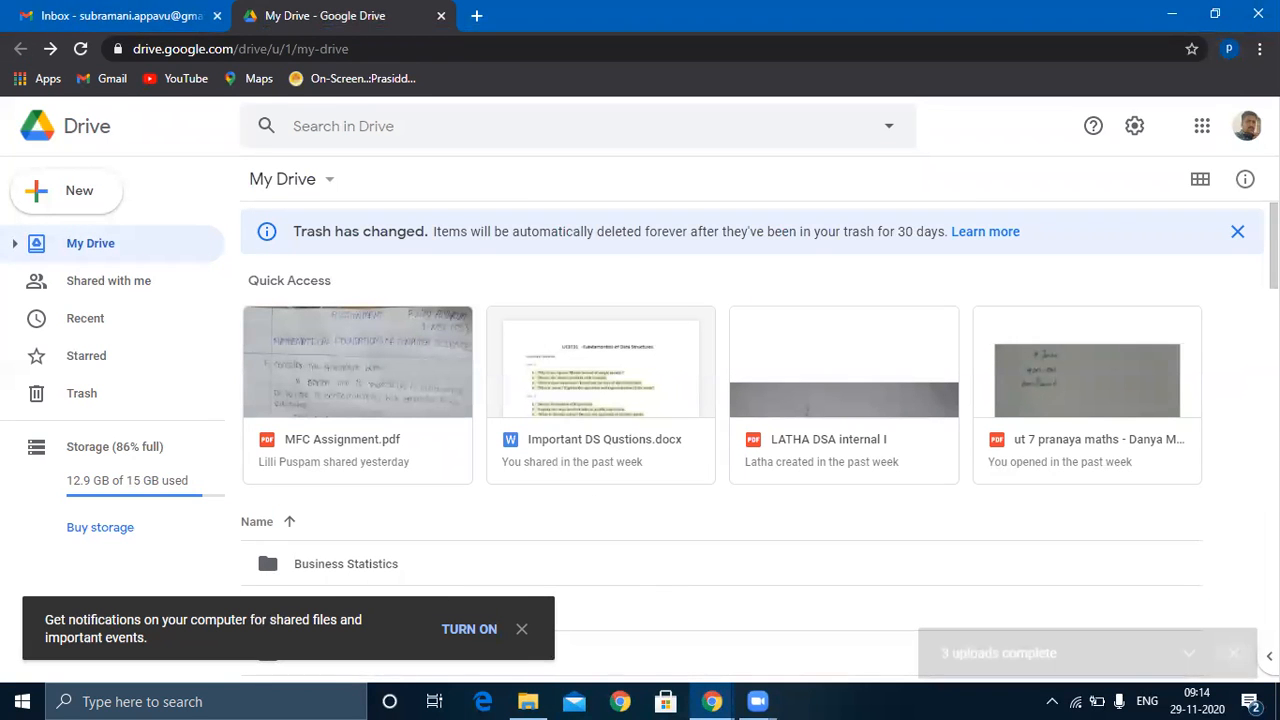
scroll(403, 317, down, 2)
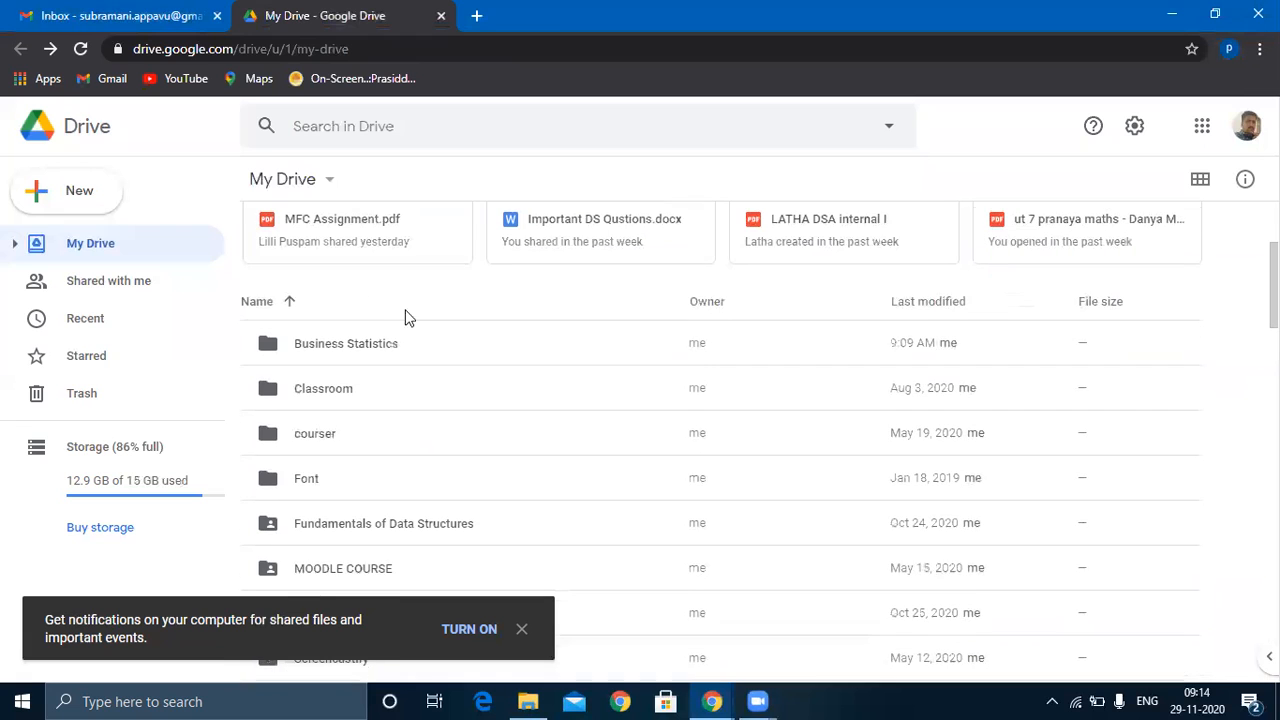
Review the sharing options of the Business Statistics folder, then close them.
click(306, 347)
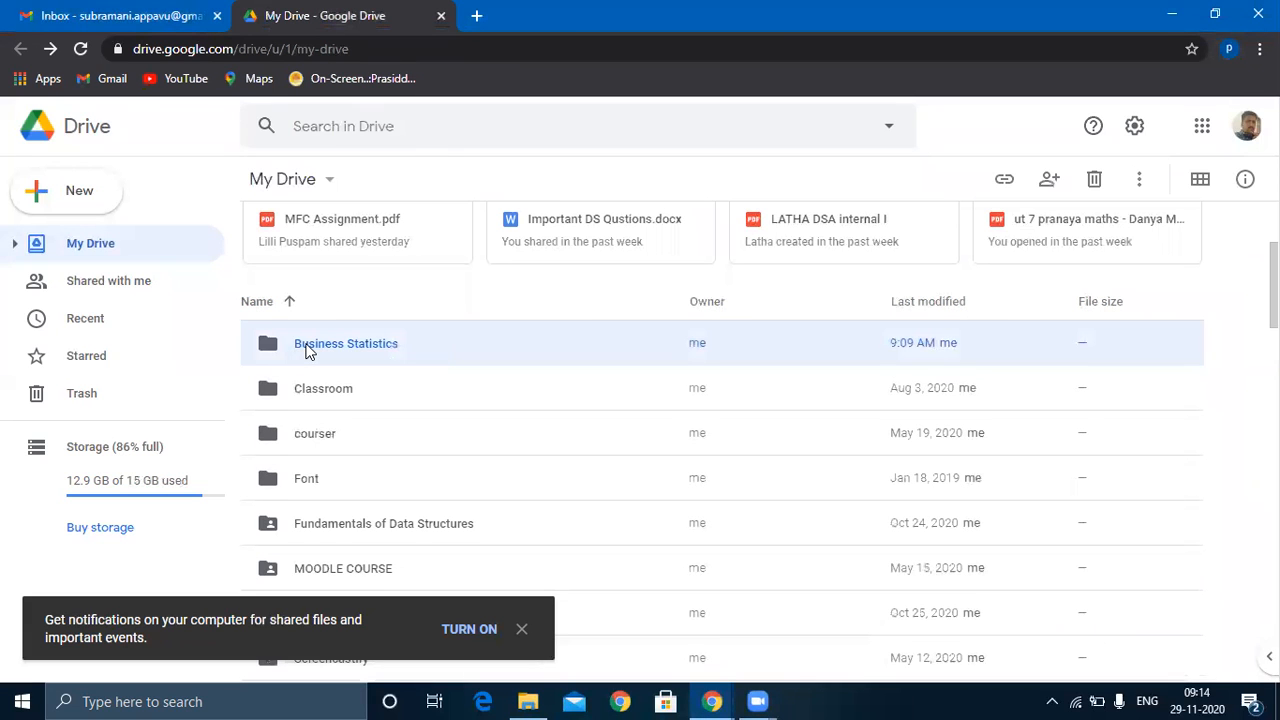
right_click(307, 350)
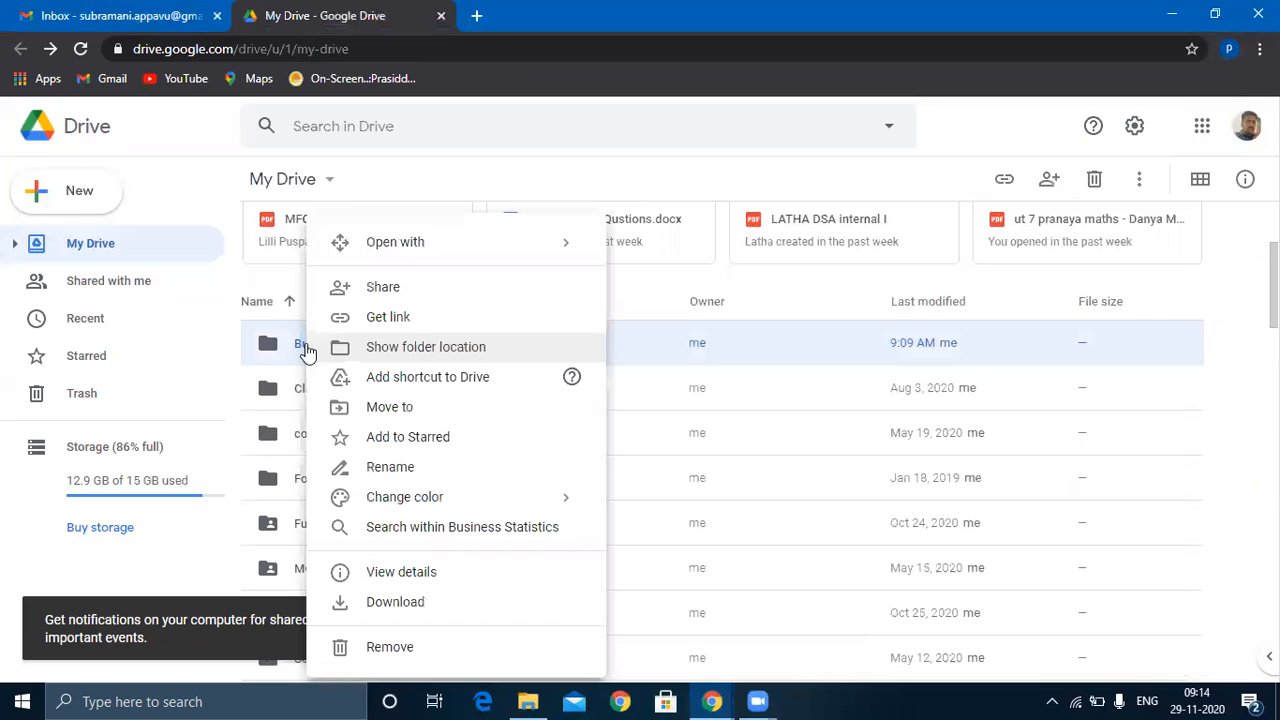
click(368, 290)
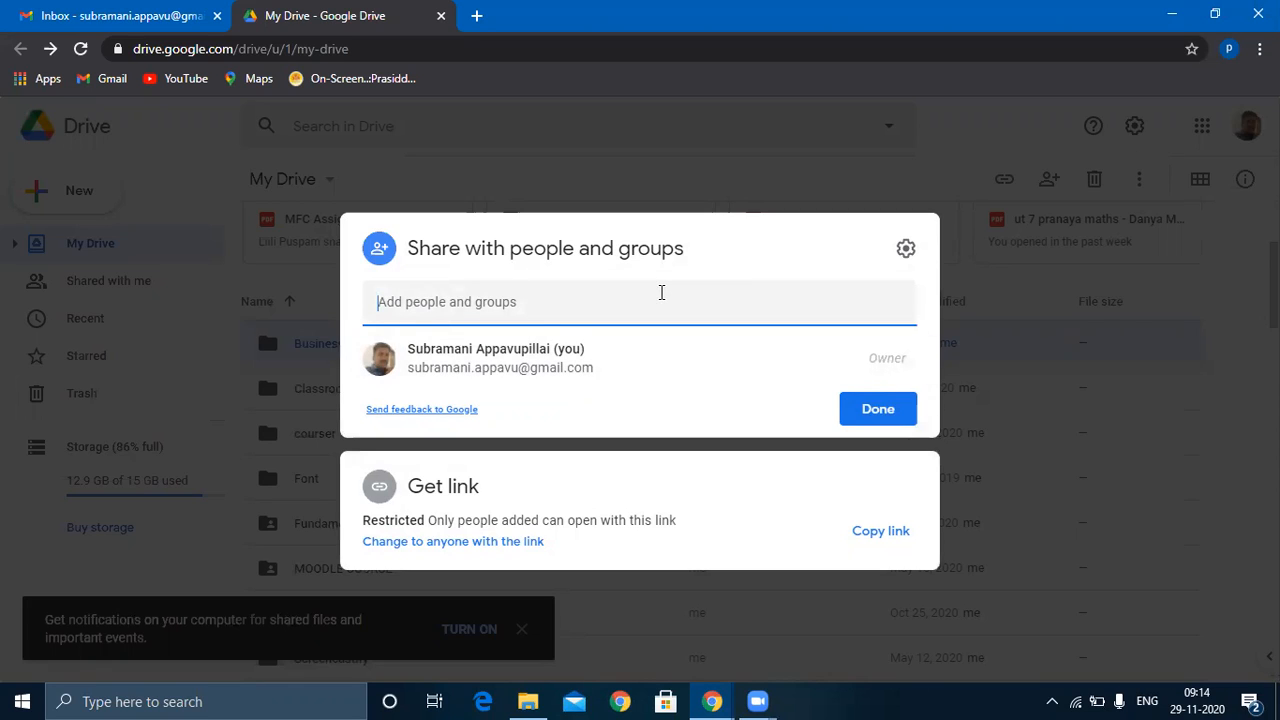
click(880, 410)
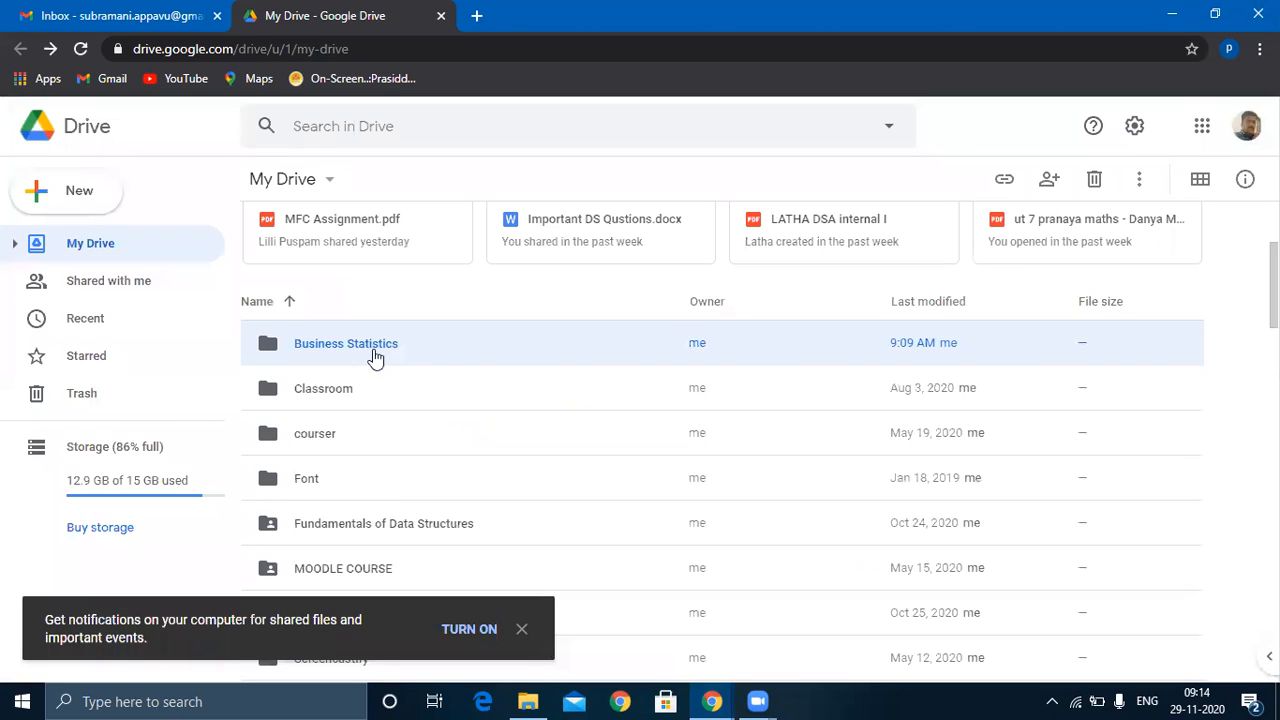
Share the Business Statistics folder with anyone who has the link and set their access to Editor.
right_click(372, 353)
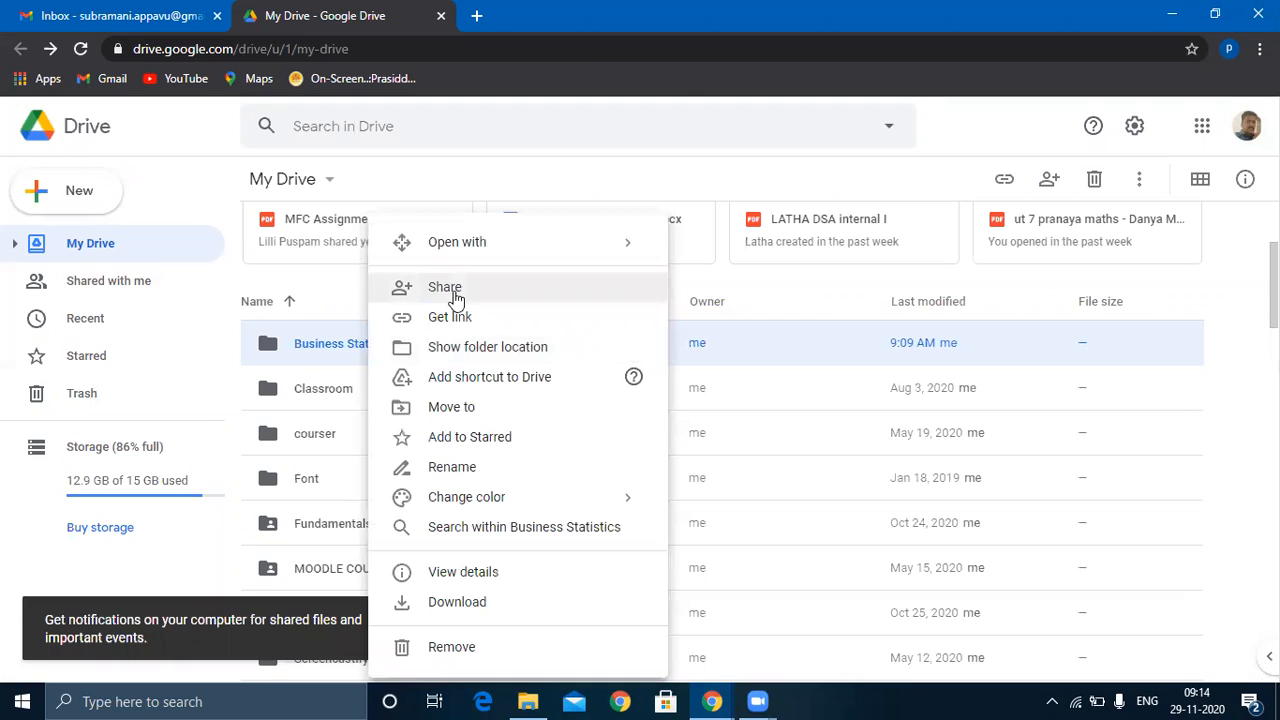
click(445, 287)
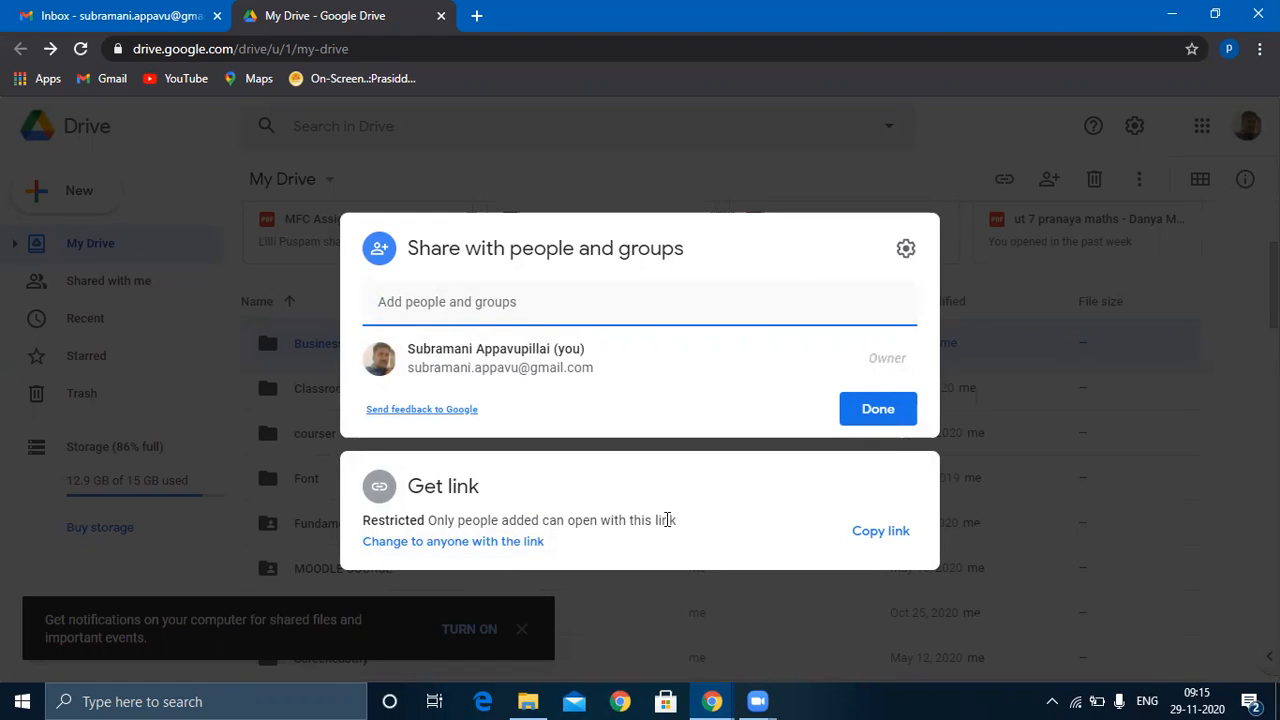
click(450, 542)
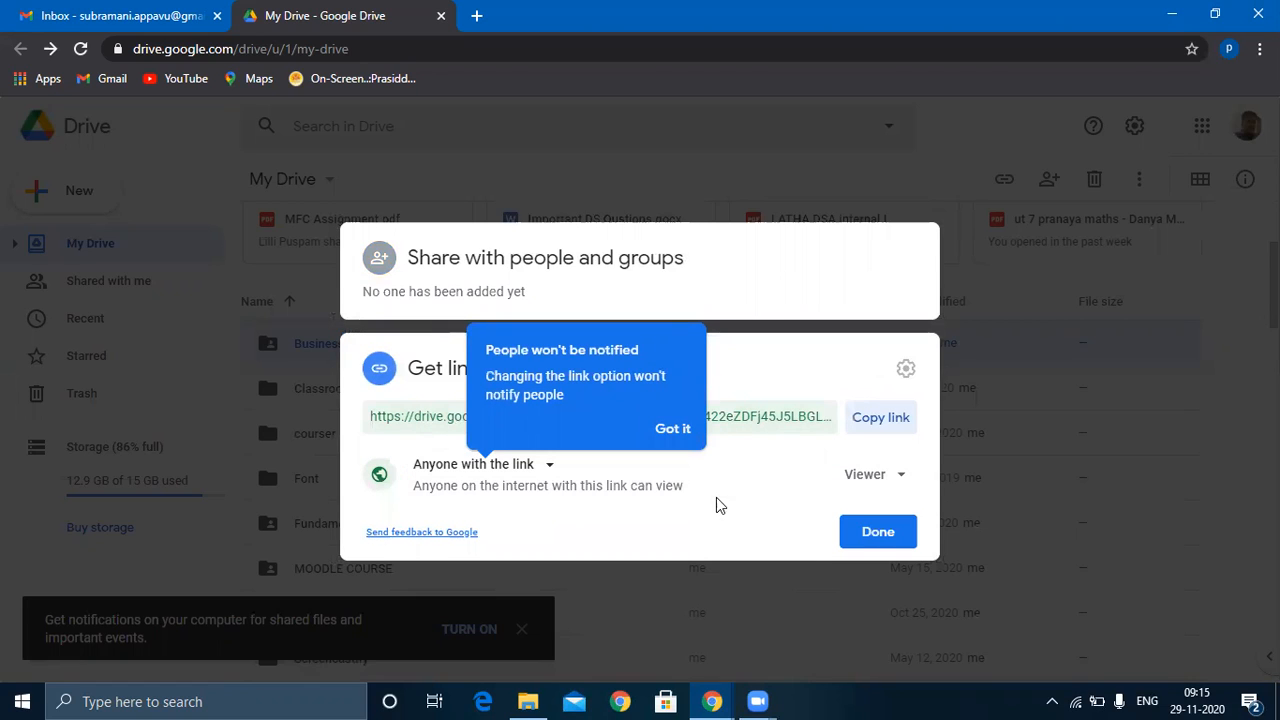
click(903, 478)
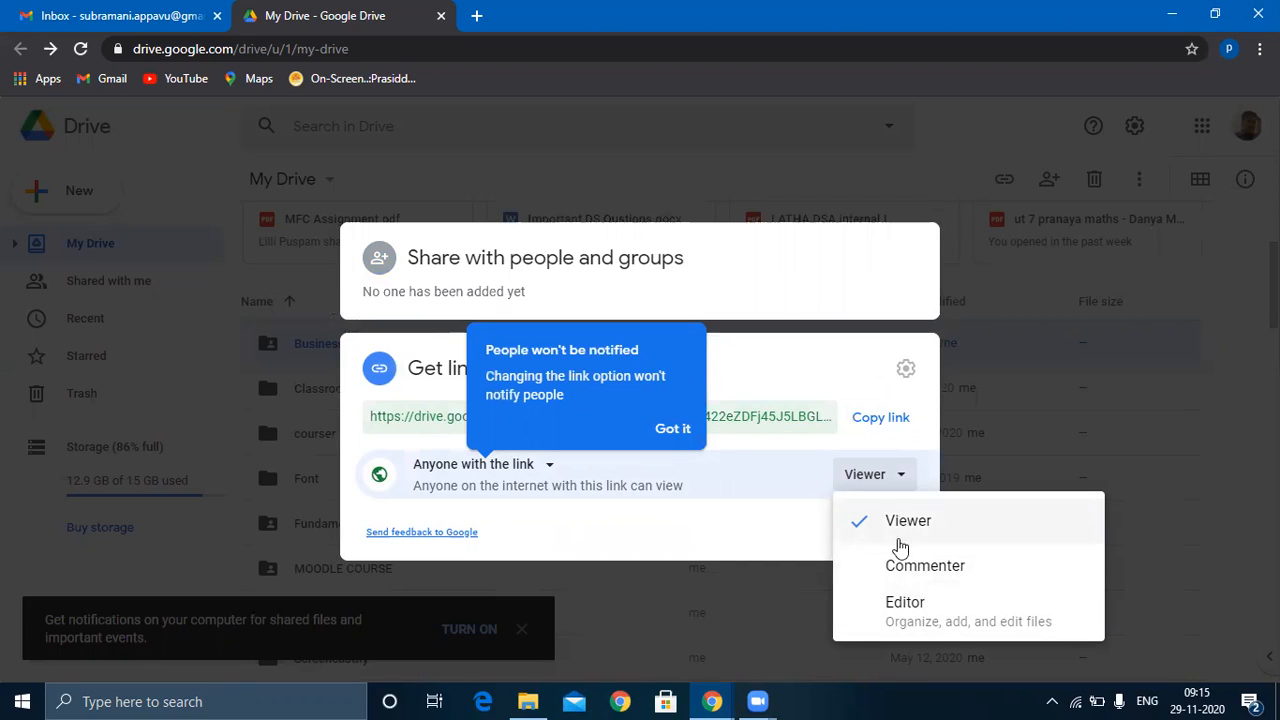
click(903, 604)
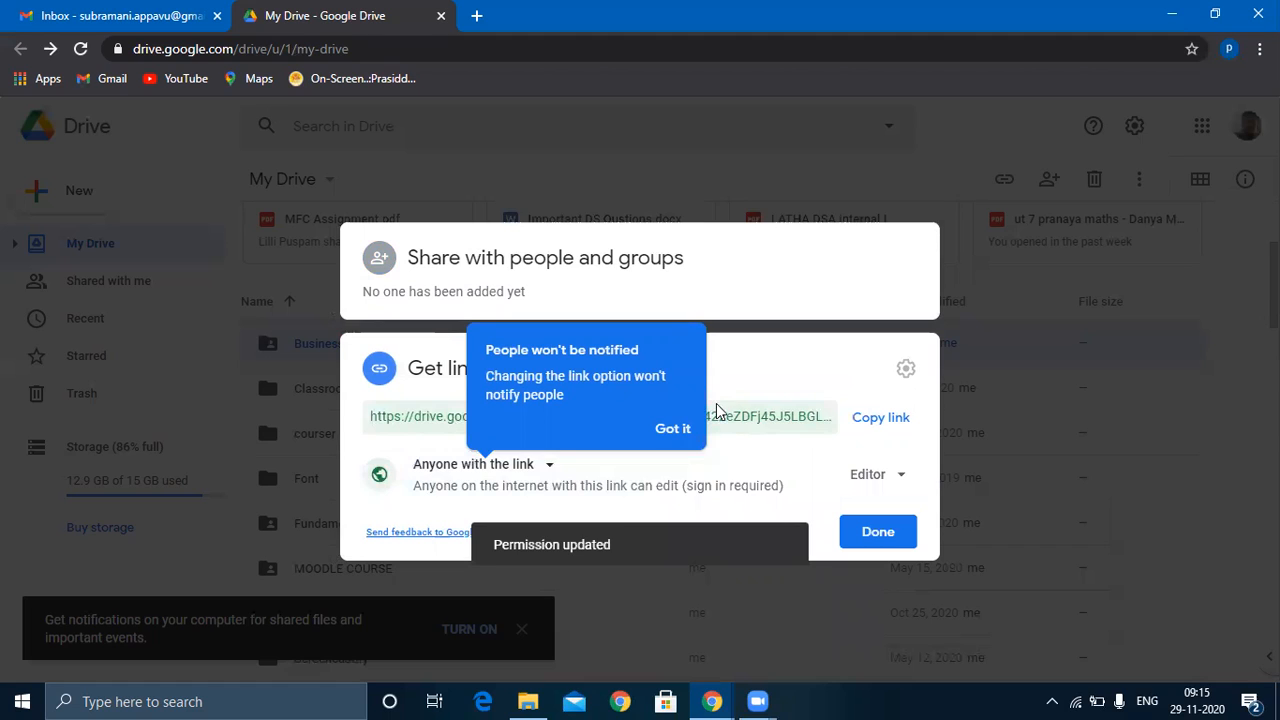
Finish the link permission change and copy the sharing link of the Business Statistics folder.
click(878, 532)
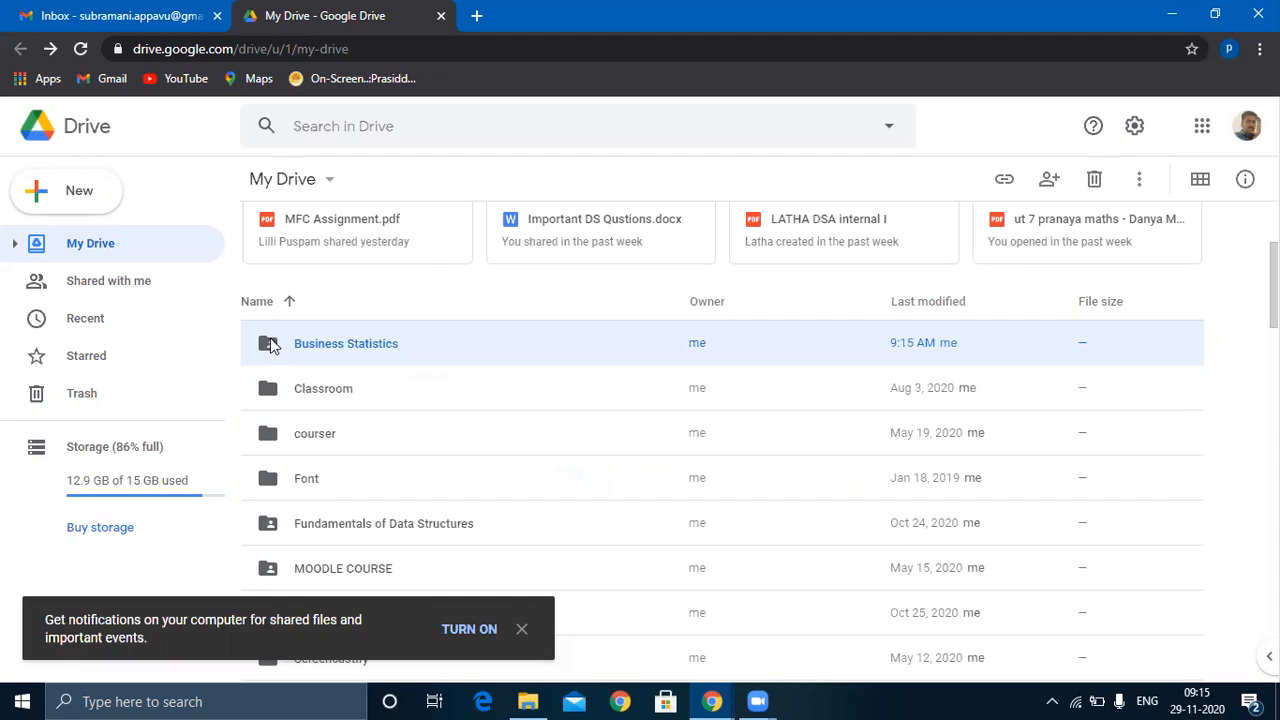
right_click(345, 343)
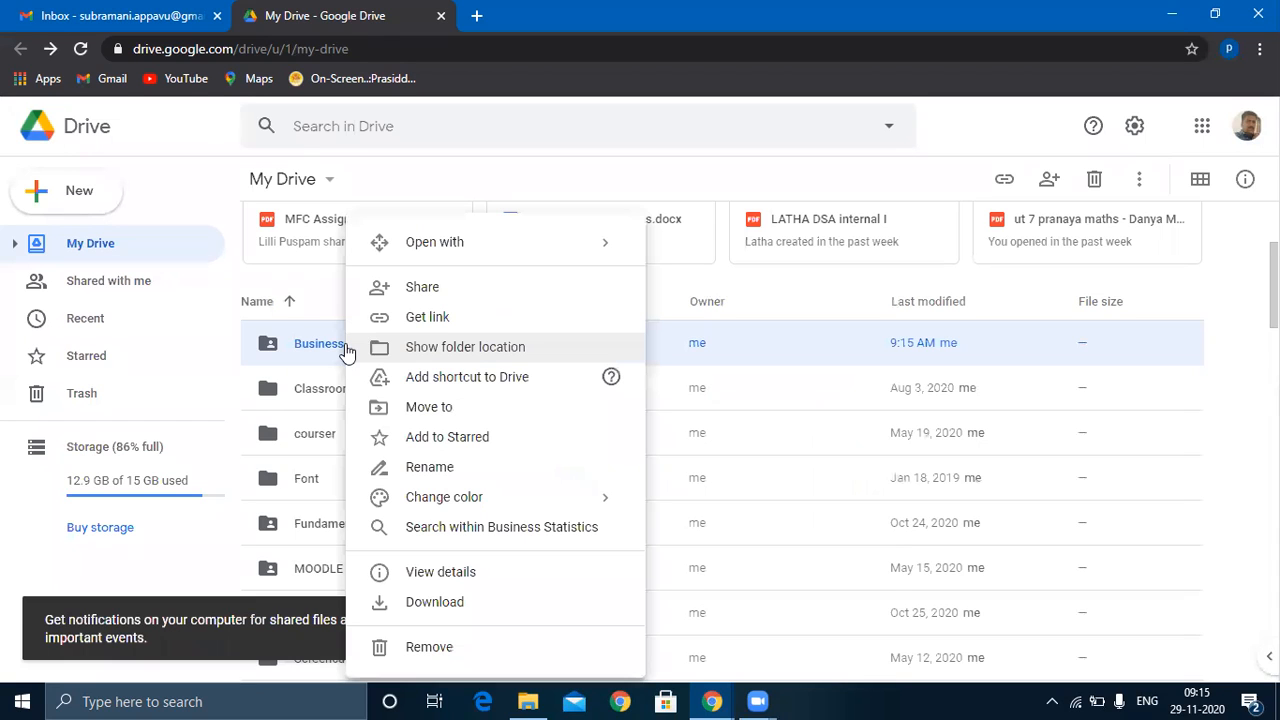
click(455, 319)
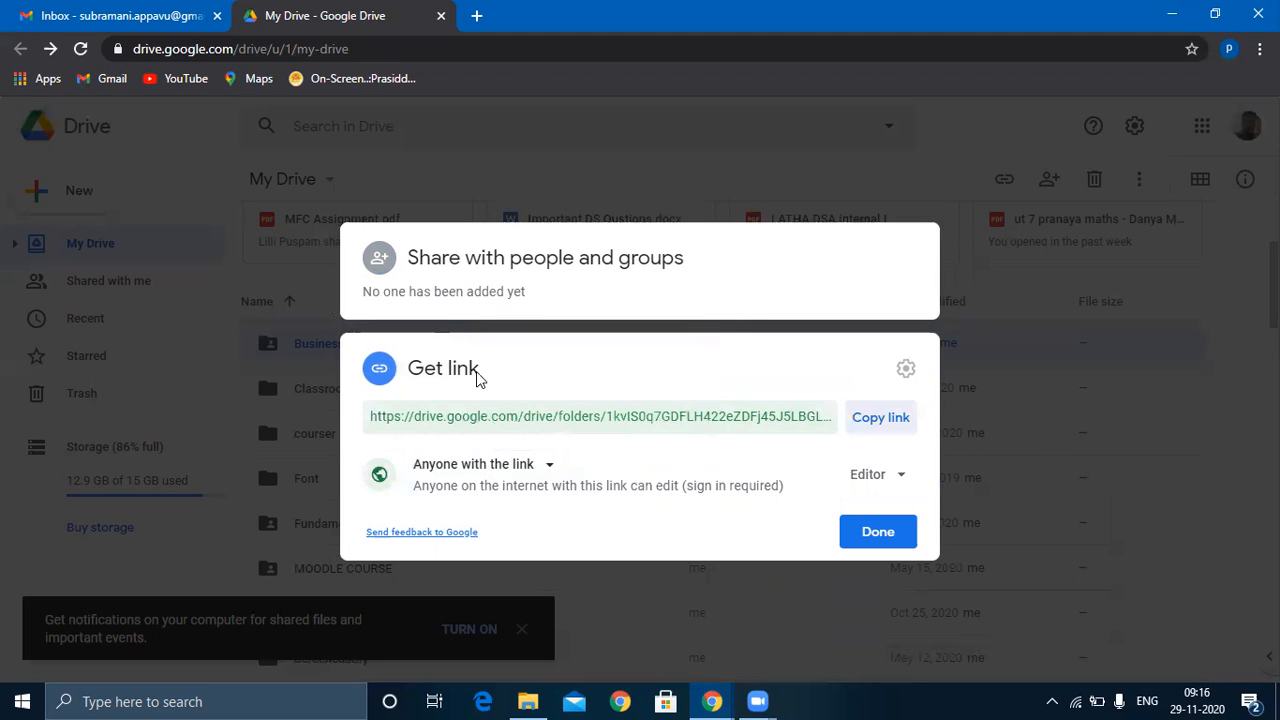
click(862, 423)
Open Word 2016, dismiss the Office activation wizard and create a blank document.
click(20, 698)
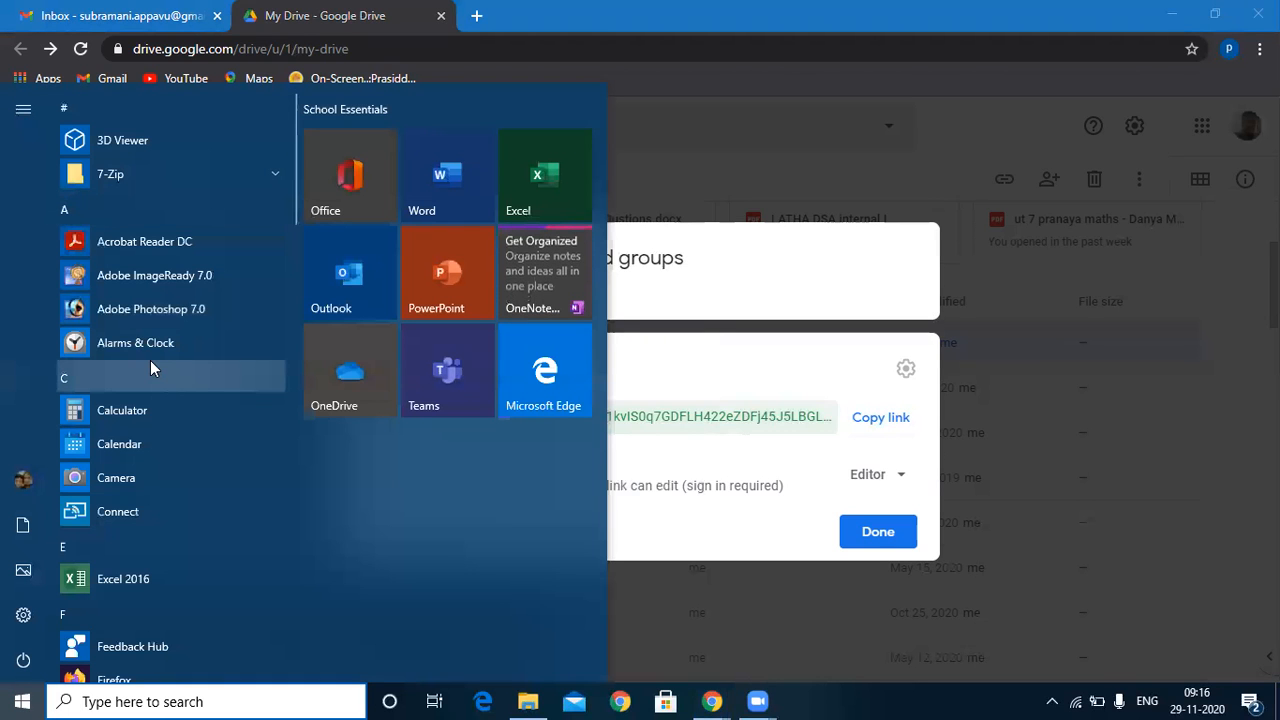
scroll(154, 364, down, 10)
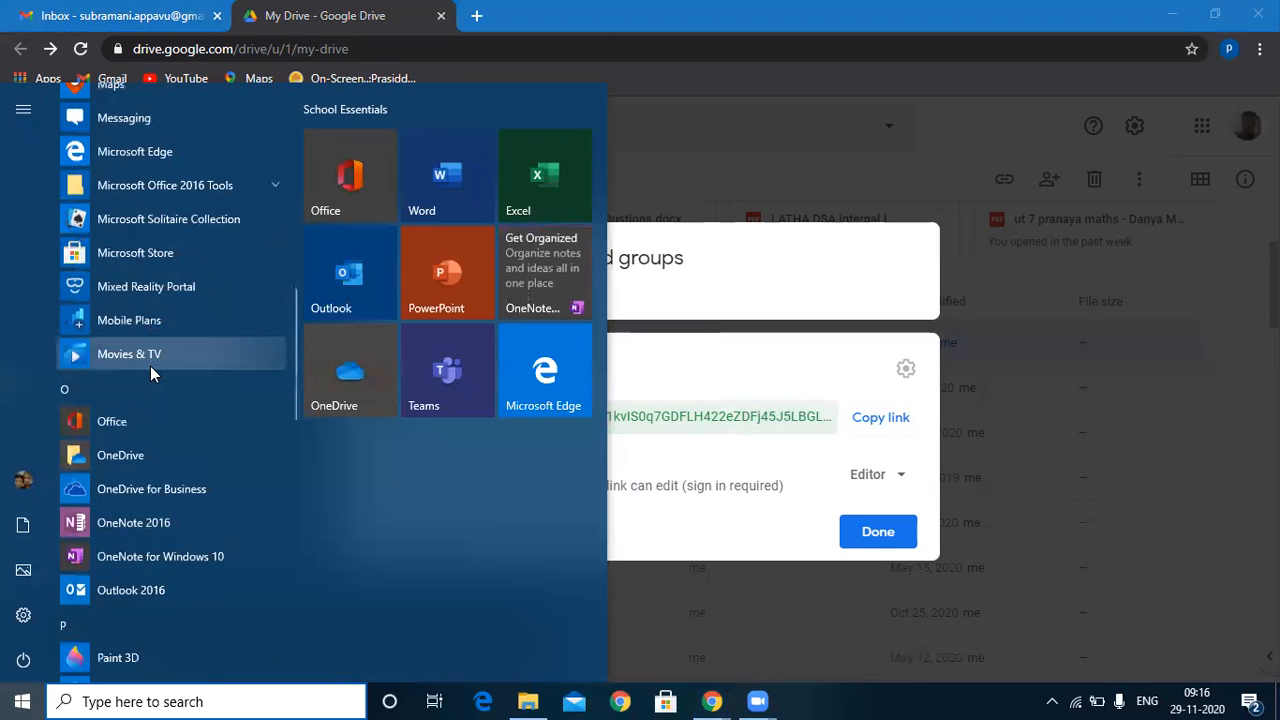
scroll(150, 366, down, 2)
scroll(150, 366, down, 8)
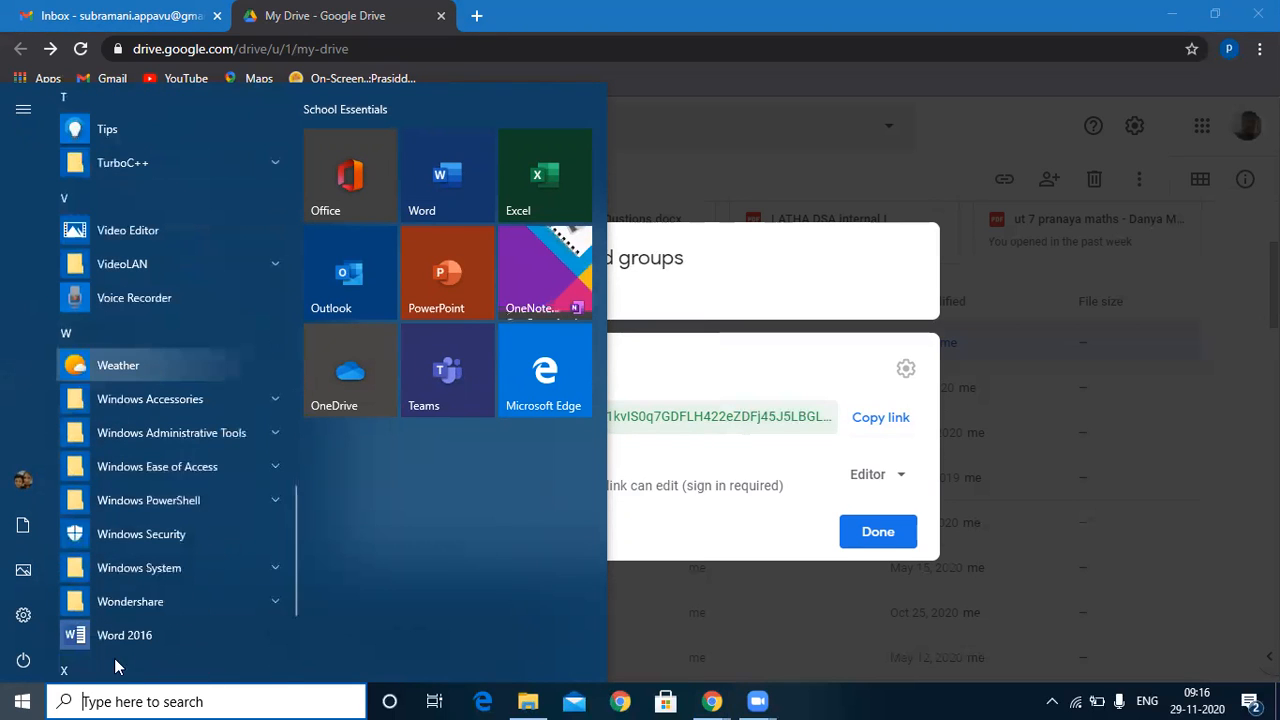
click(120, 635)
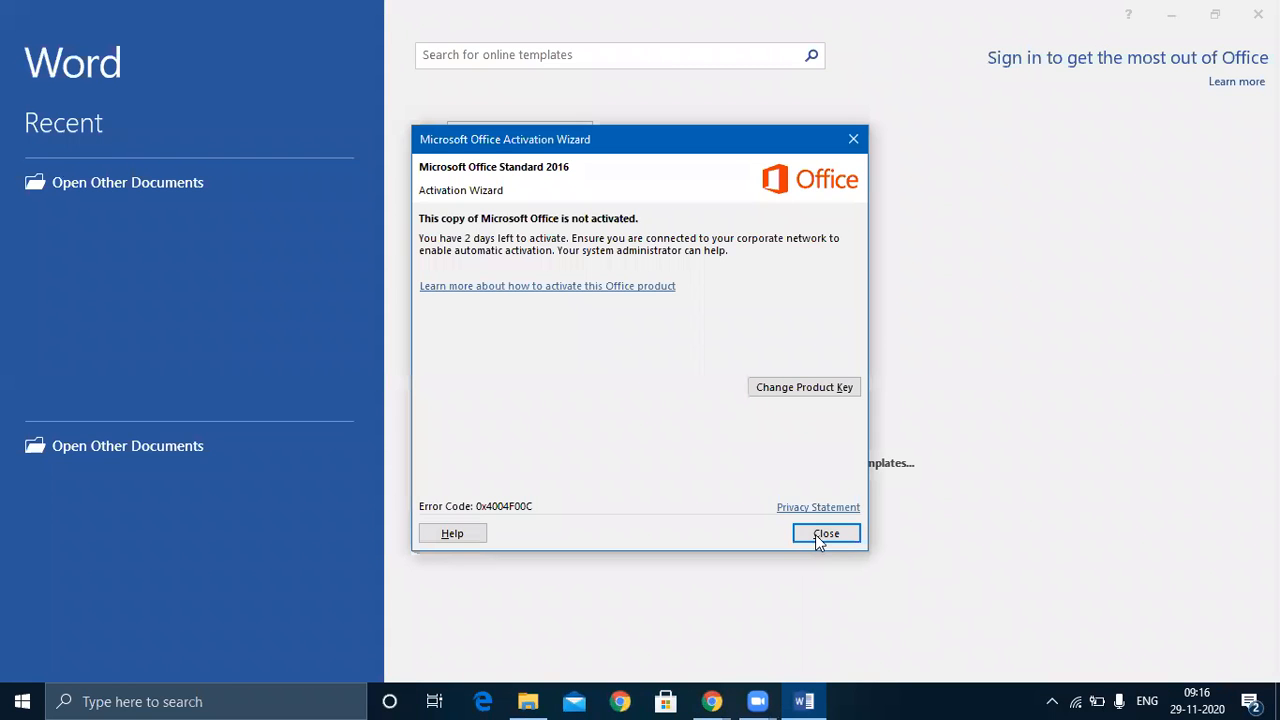
click(818, 536)
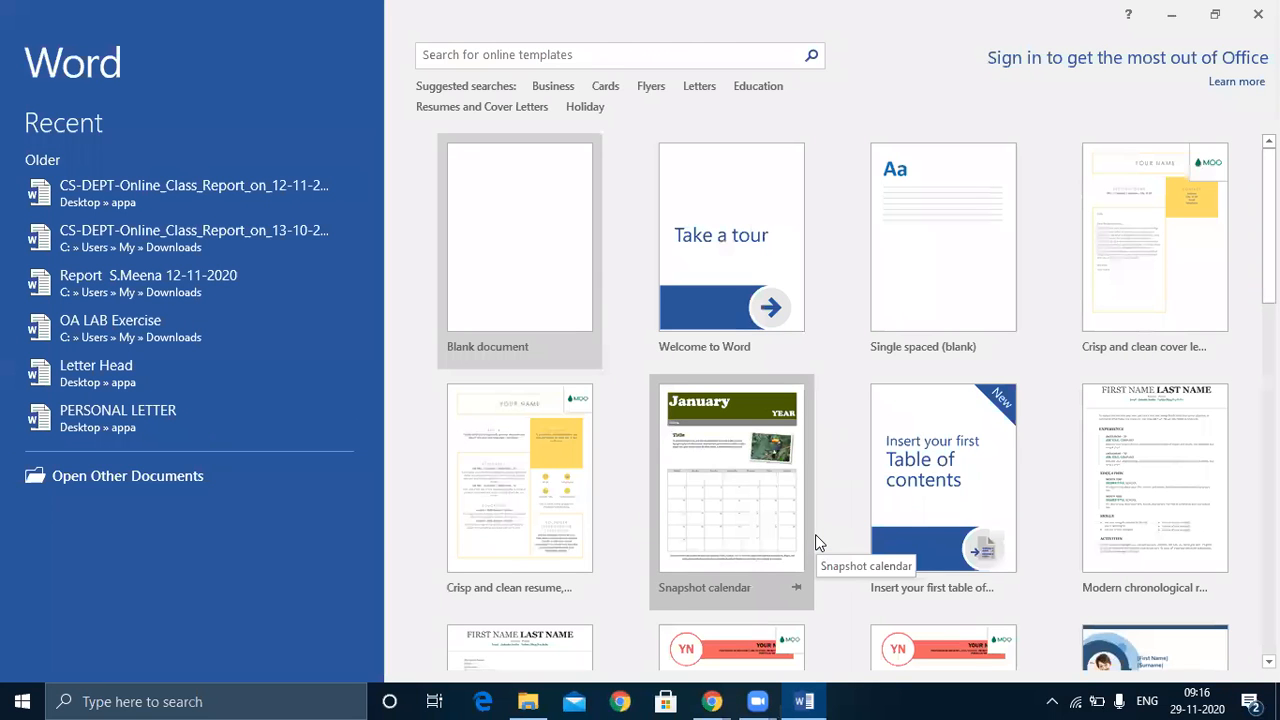
click(557, 280)
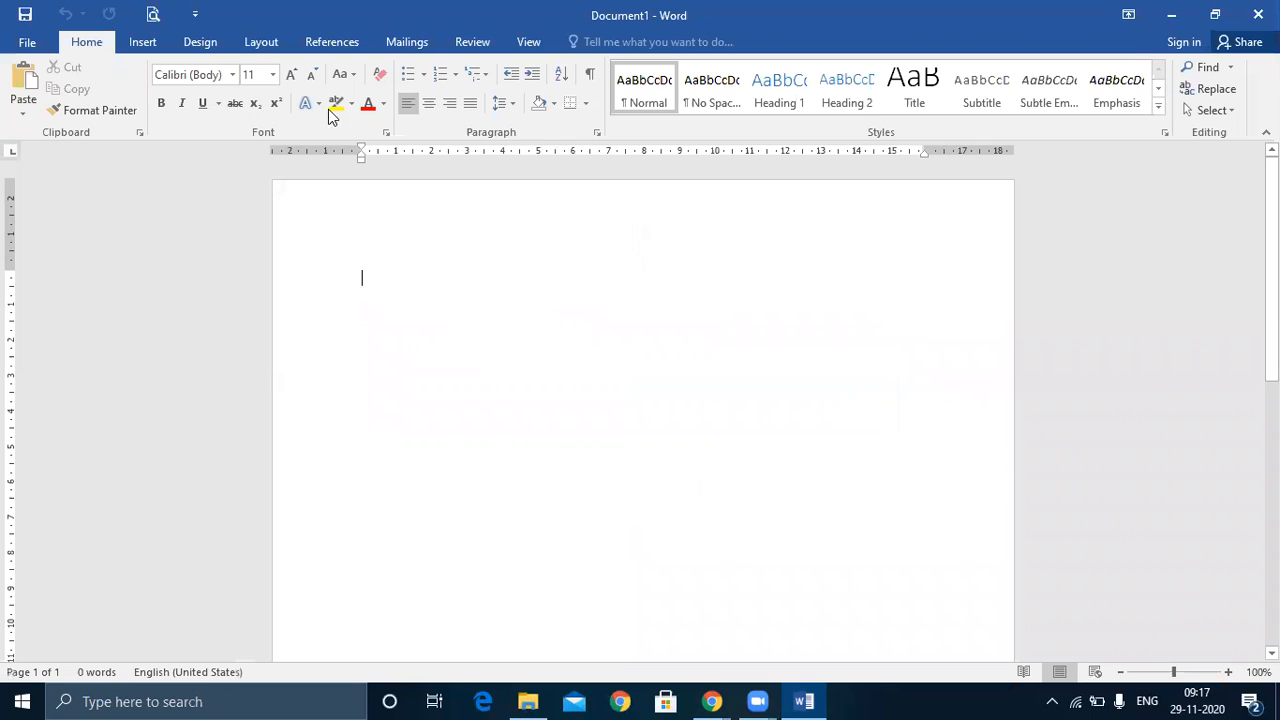
Insert a table with four columns and two rows at the start of the blank document.
click(145, 46)
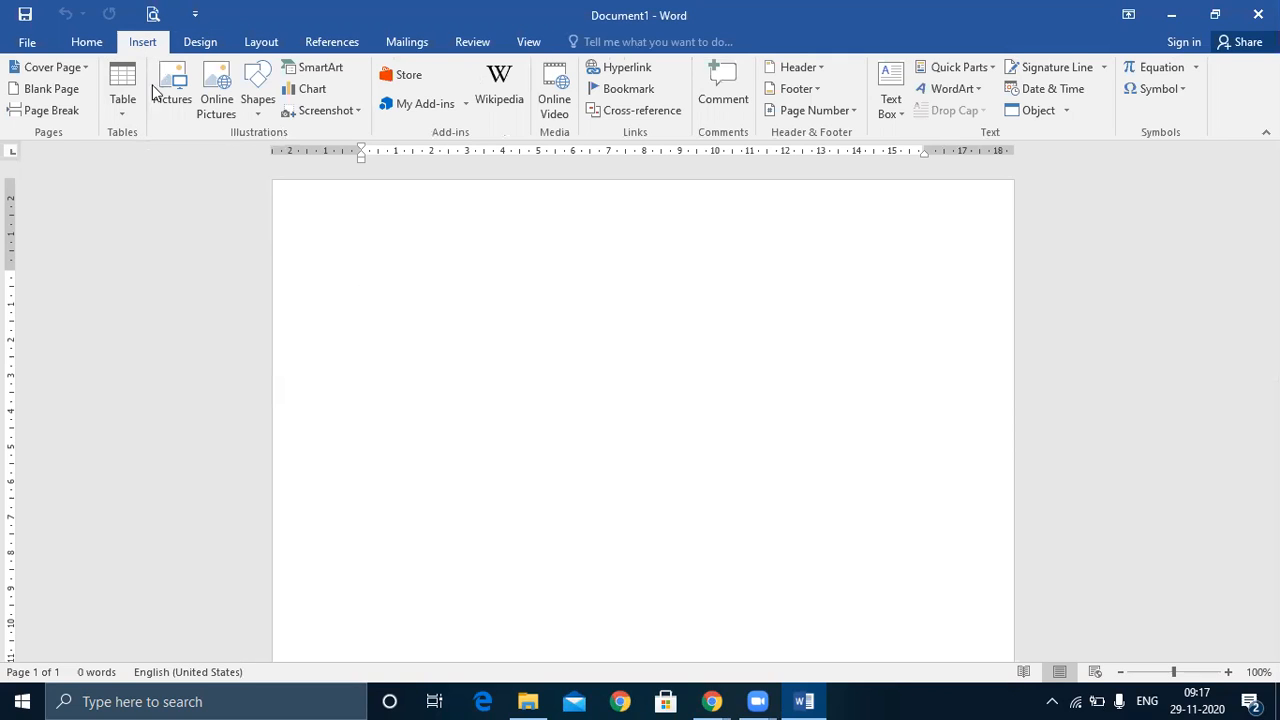
click(122, 100)
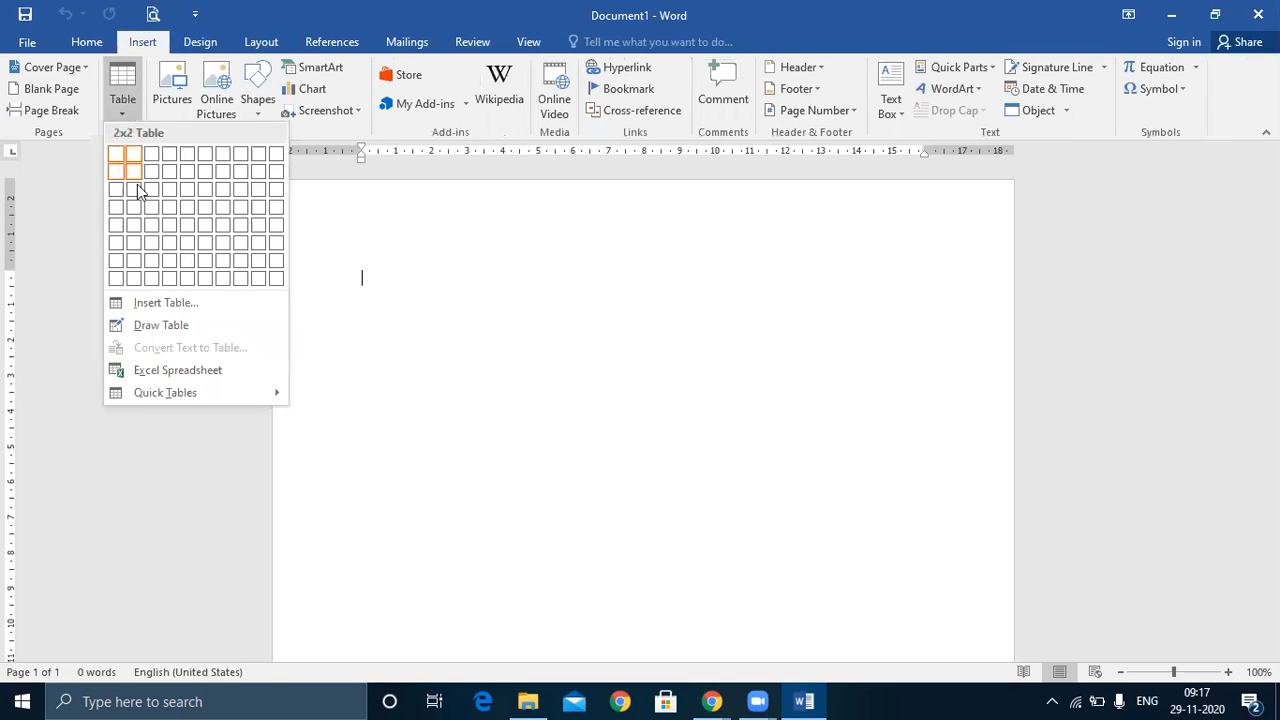
click(168, 178)
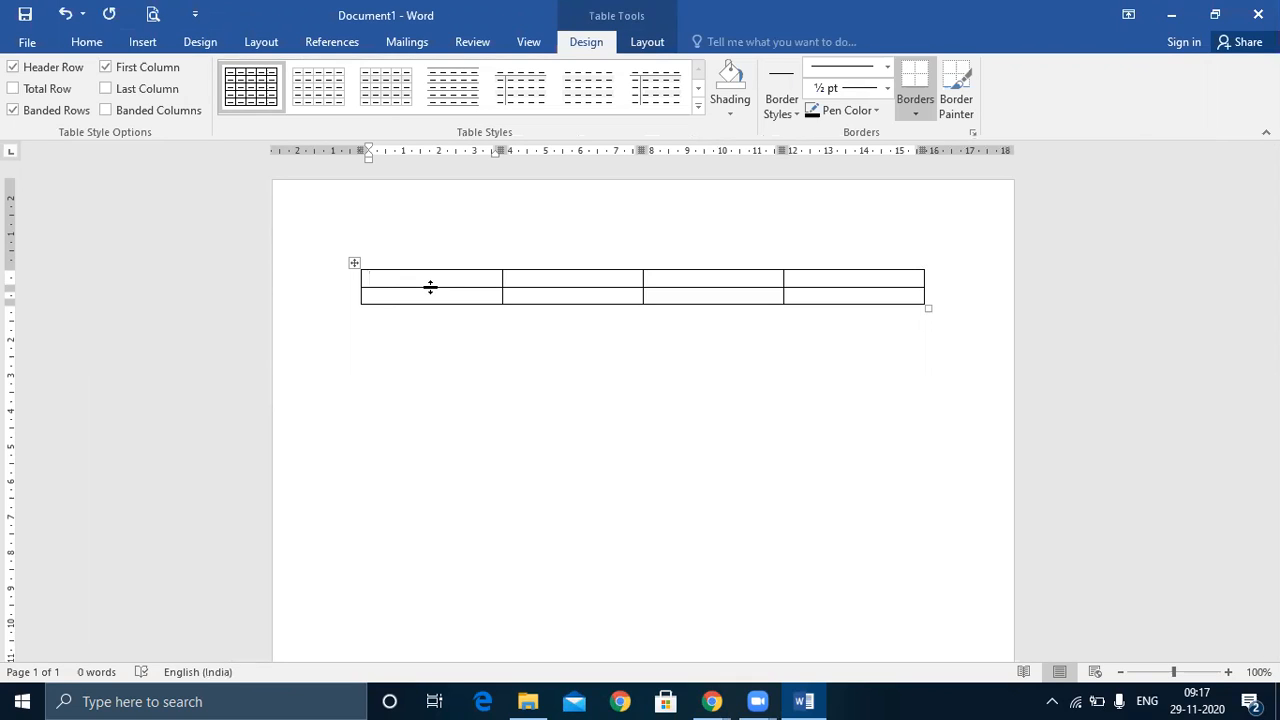
Enter the heading Subject Code in the first cell of the table's top row.
text(su)
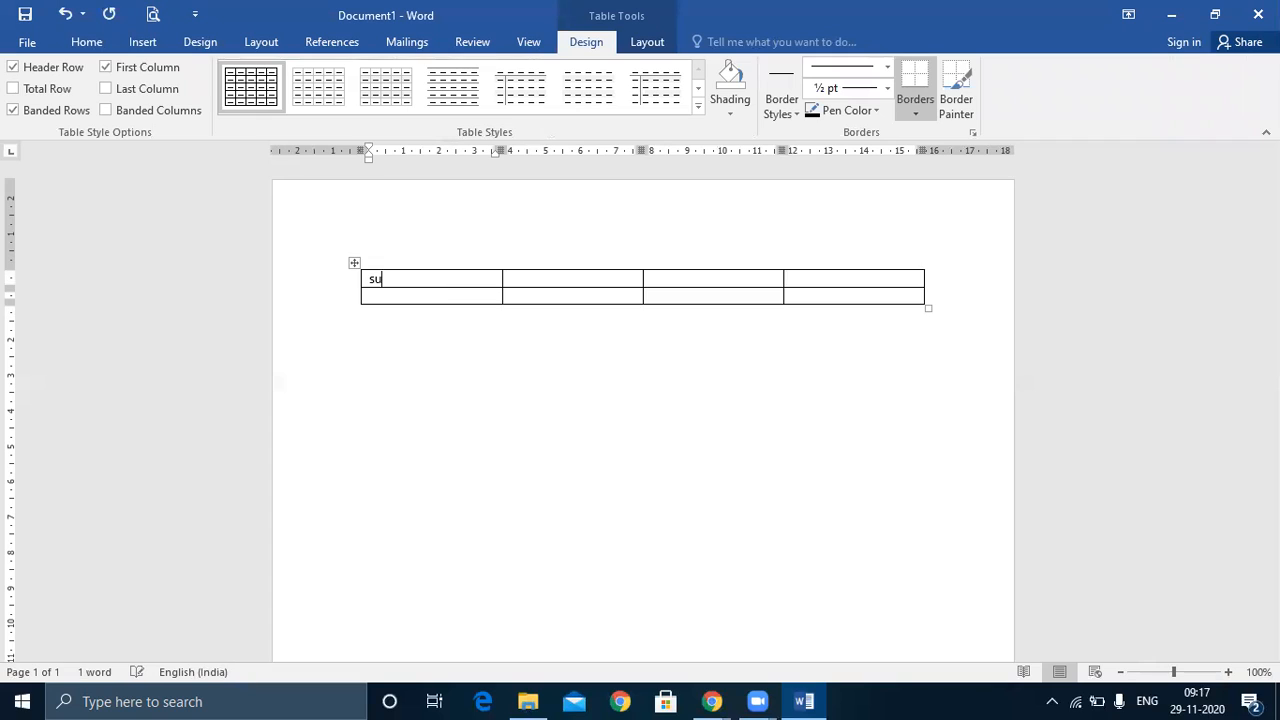
text(bject name)
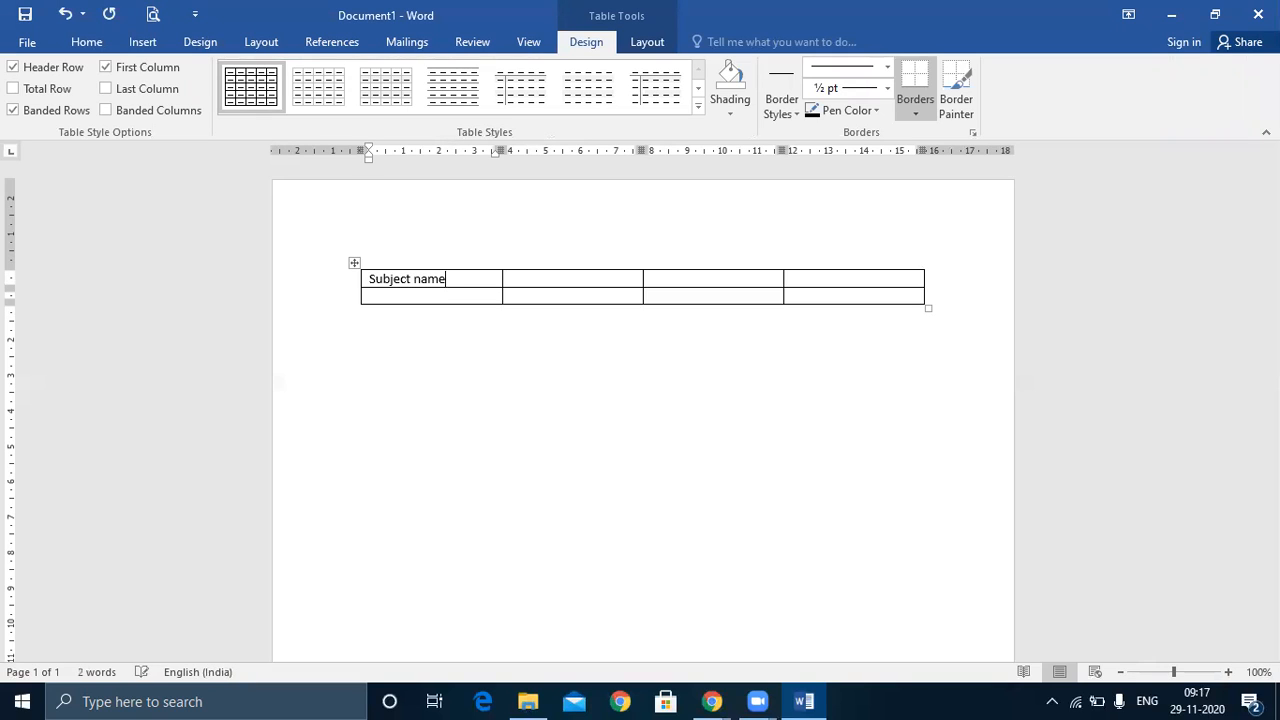
key(Tab)
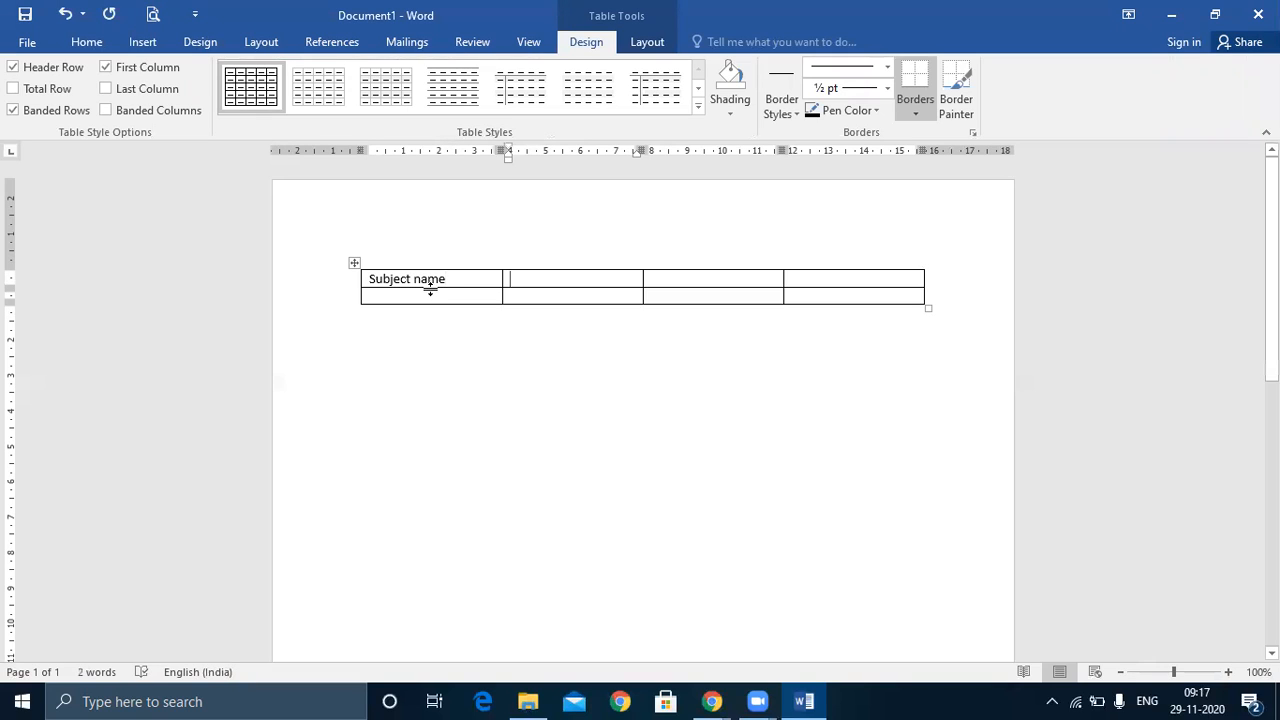
drag(451, 278, 412, 281)
click(413, 283)
text(S)
key(Delete)
key(Delete)
key(Delete)
key(Delete)
key(BackSpace)
text(Code)
Enter the headings Subject Name and Link in the second and third cells of the top row.
key(Tab)
text(s)
key(BackSpace)
text(Subject Name)
key(Tab)
text(Link)
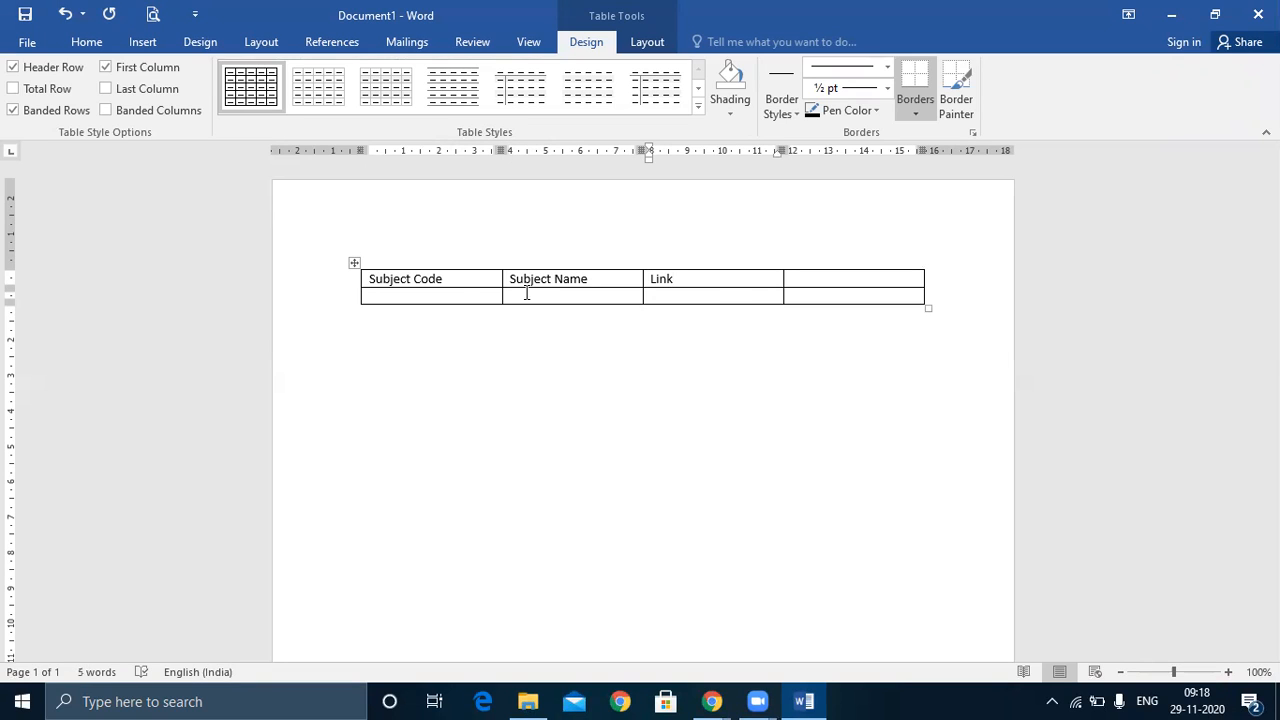
Paste the copied folder link in the cell below Link and enter Business Statistics below Subject Name.
click(685, 295)
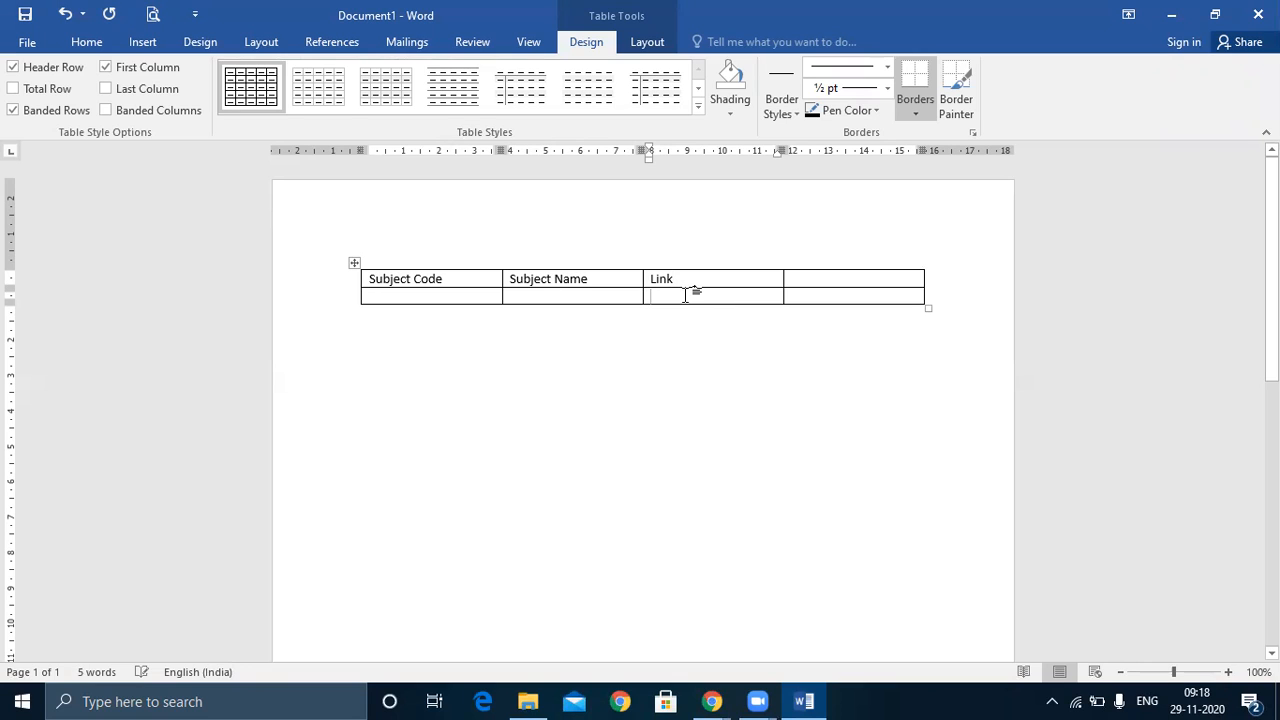
key(ctrl+v)
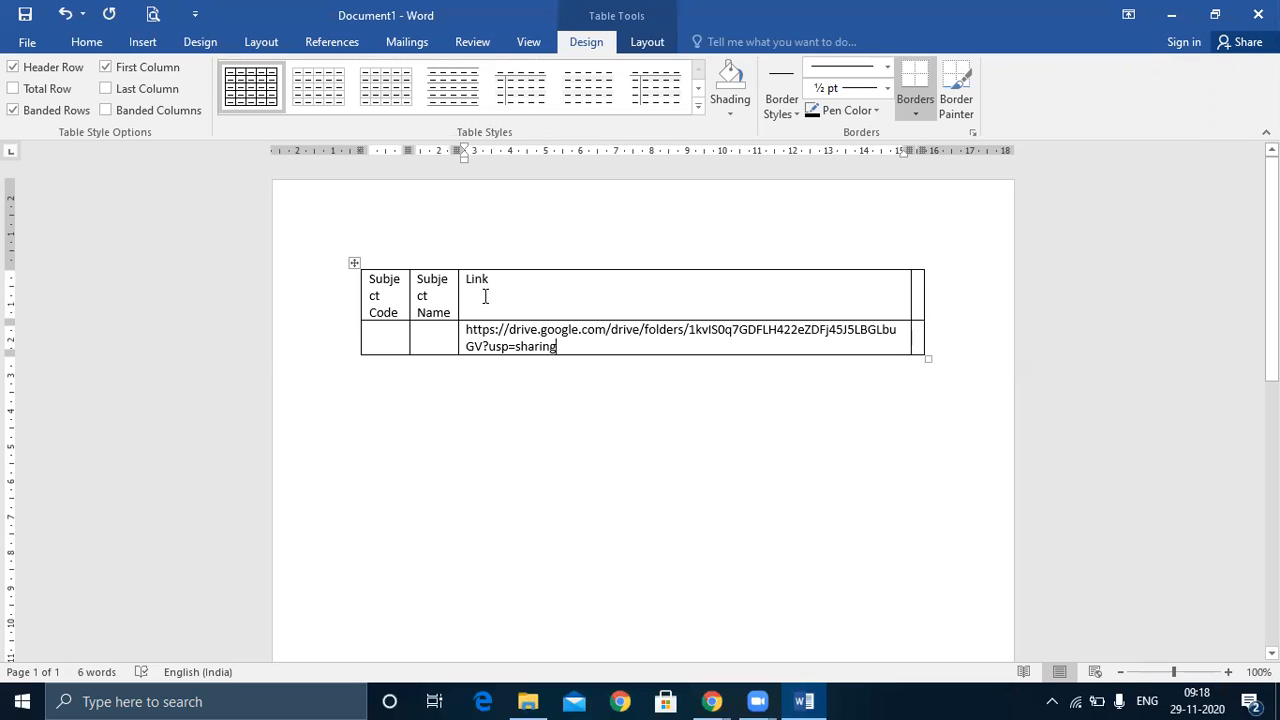
click(433, 334)
text(Businee)
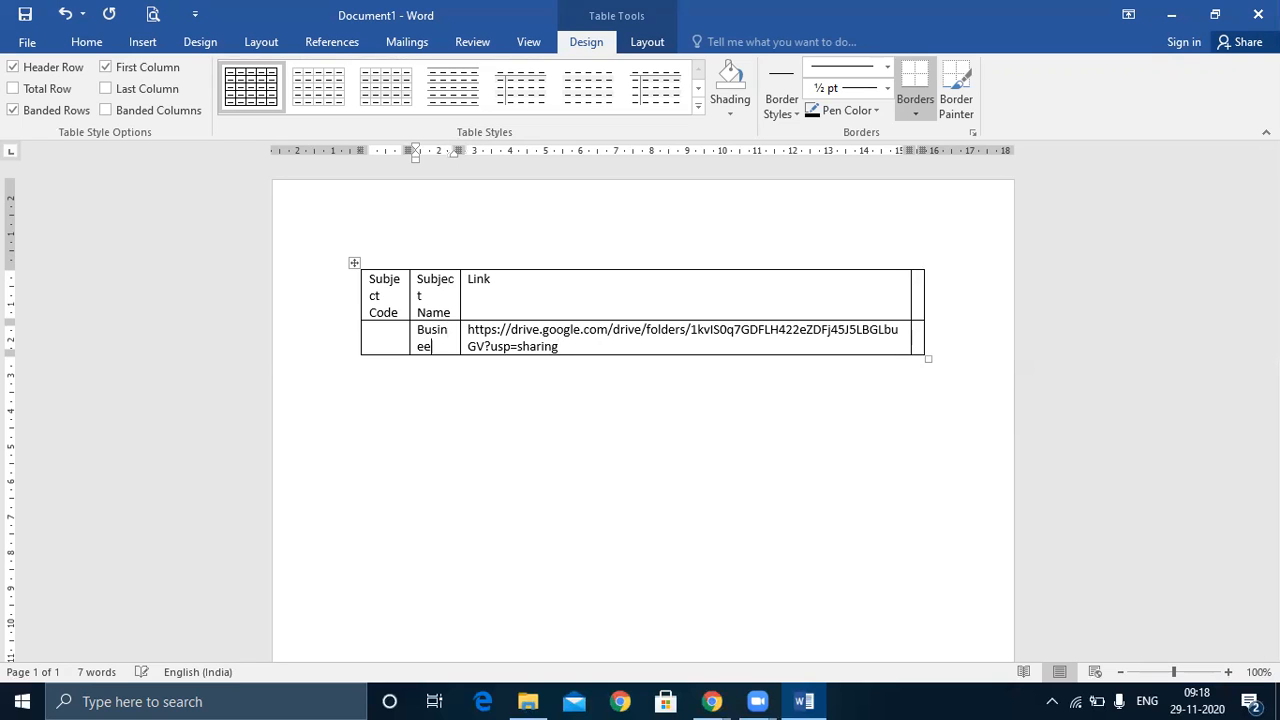
key(BackSpace)
text(ss)
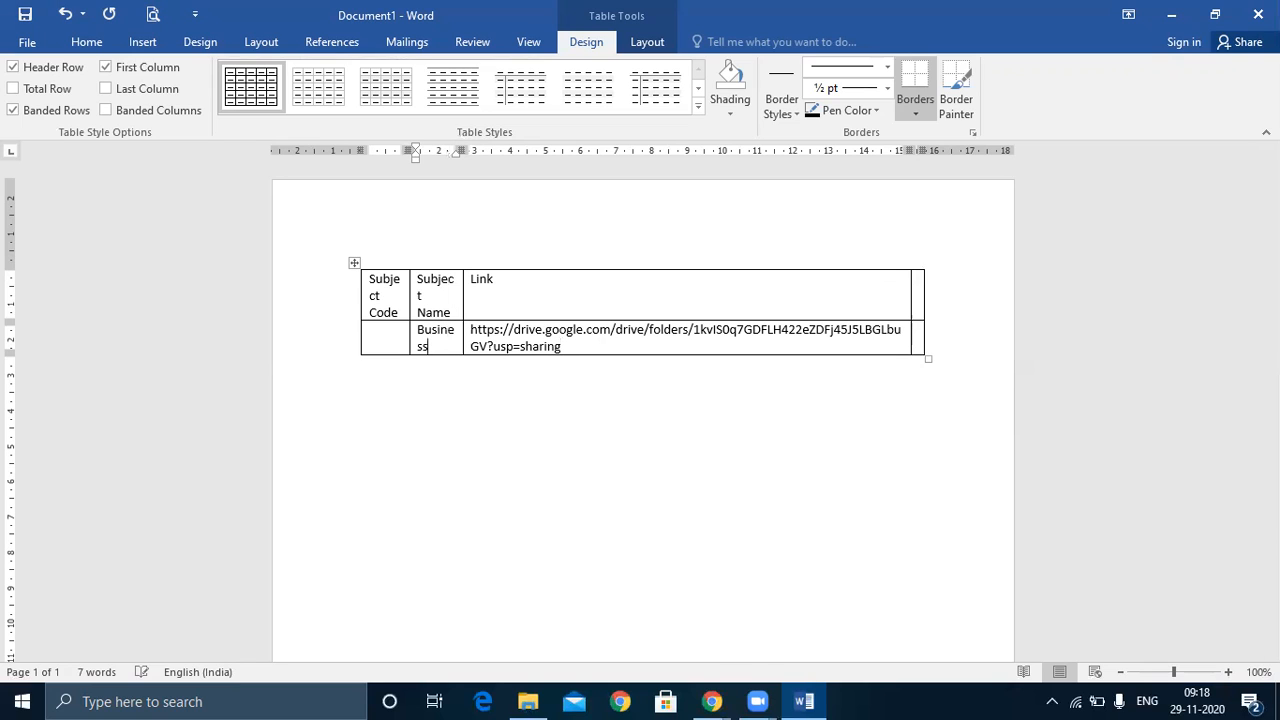
text( Statistics)
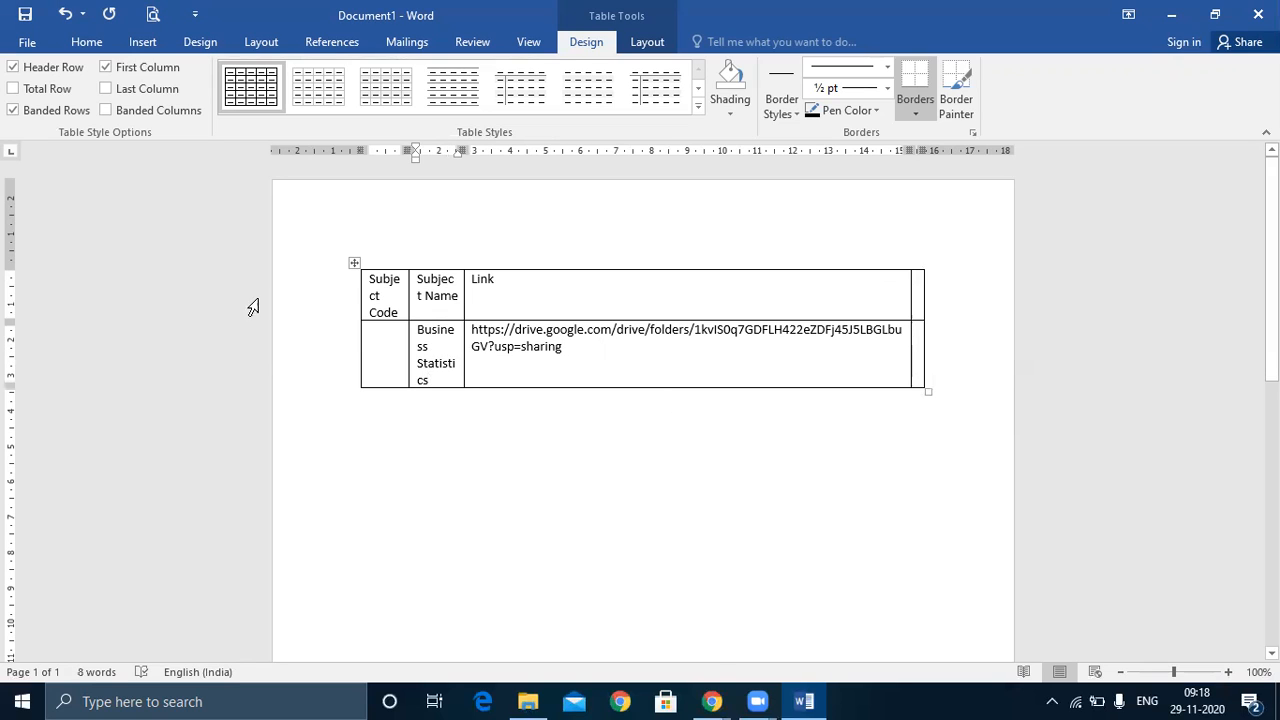
Enter UCST01 as the subject code for Business Statistics and fit the table's column widths to their contents.
click(386, 346)
text(19)
key(BackSpace)
key(BackSpace)
text(U)
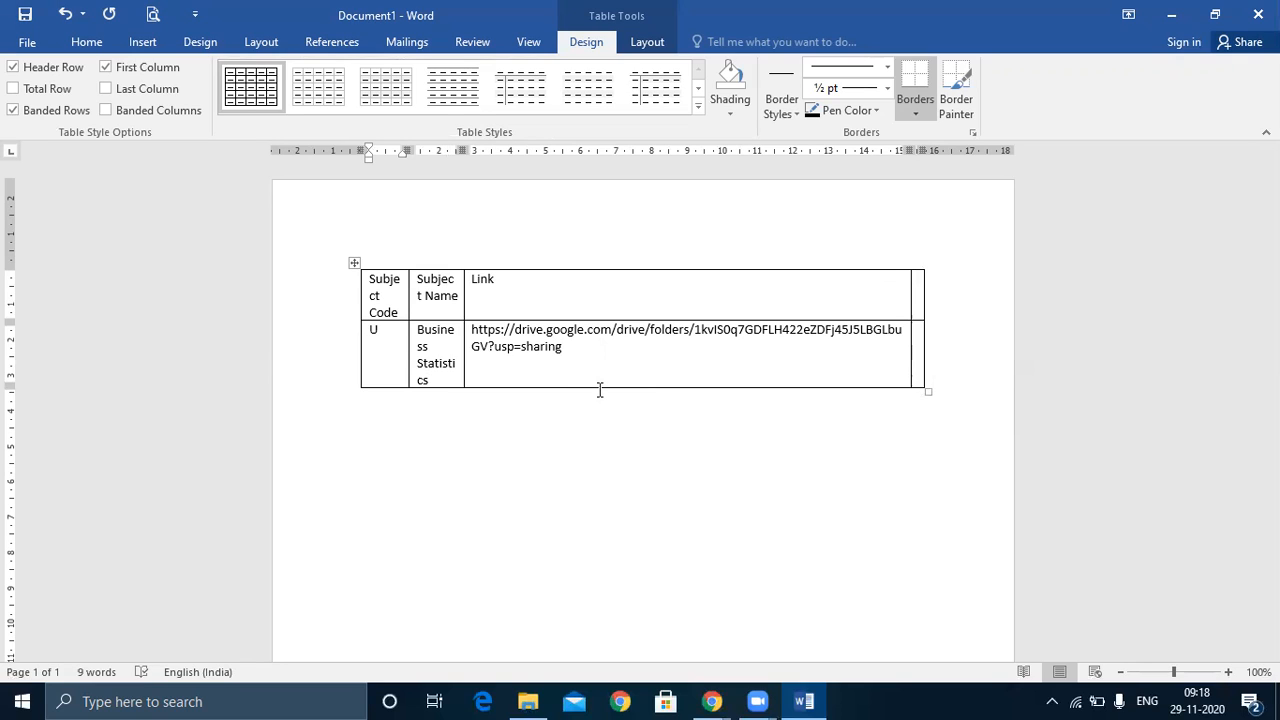
text(CST01)
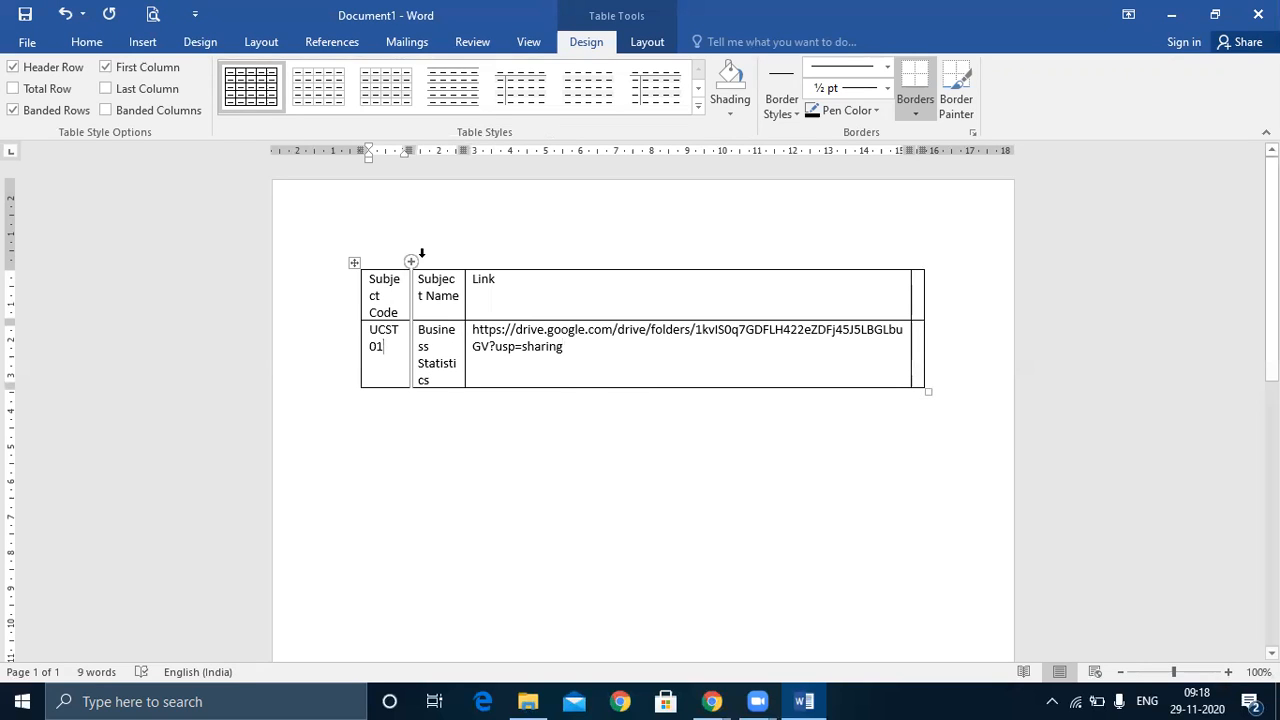
double_click(407, 294)
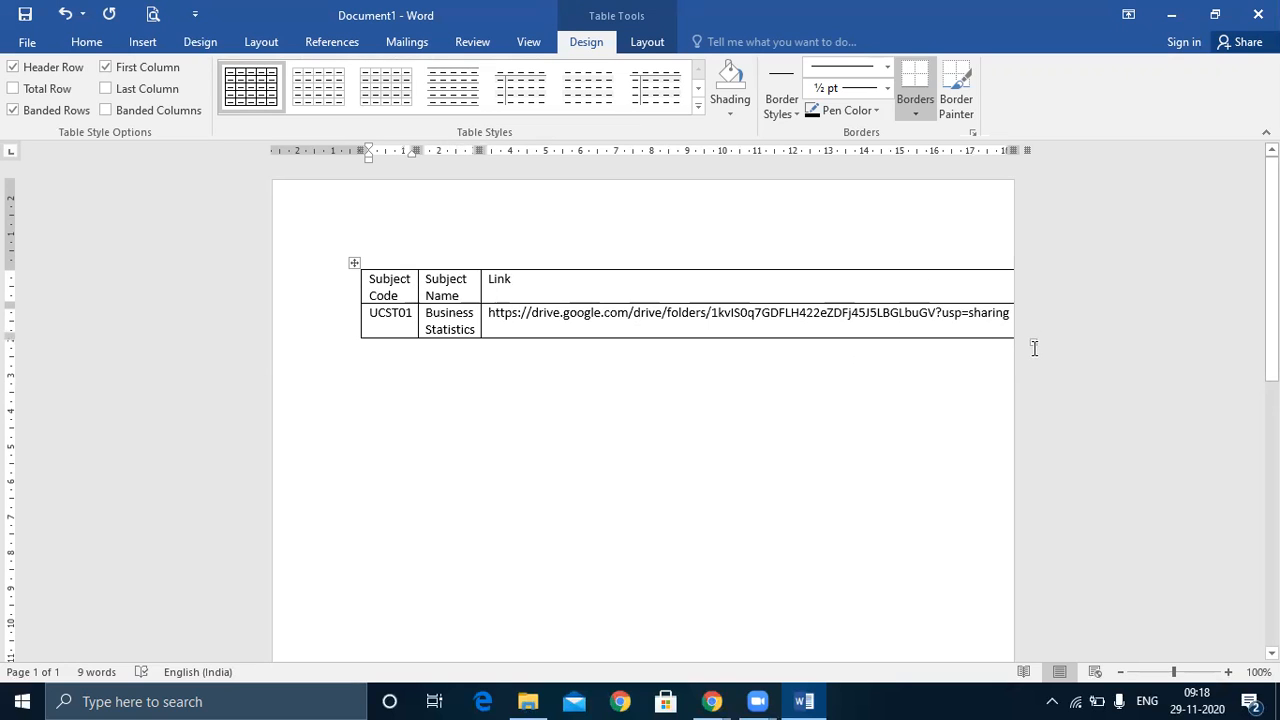
drag(1031, 342, 957, 338)
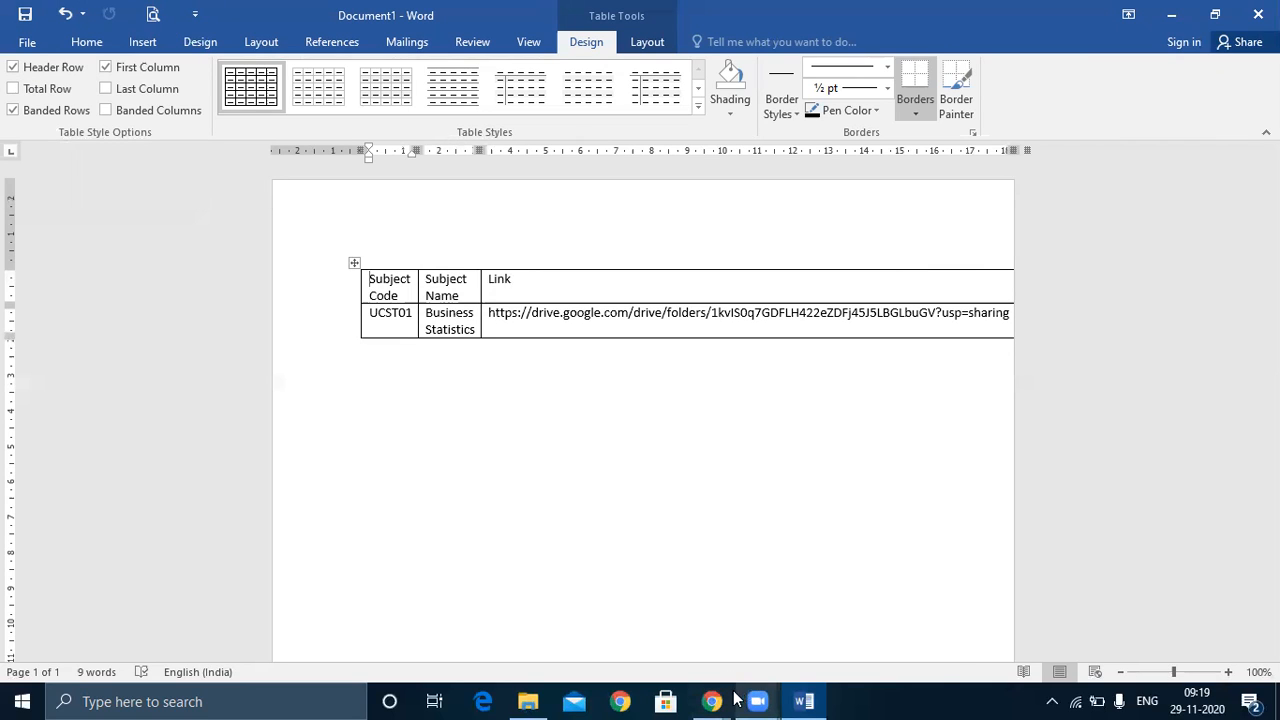
Switch back to My Drive in Chrome and close the Business Statistics folder's link settings.
mouse_move(713, 700)
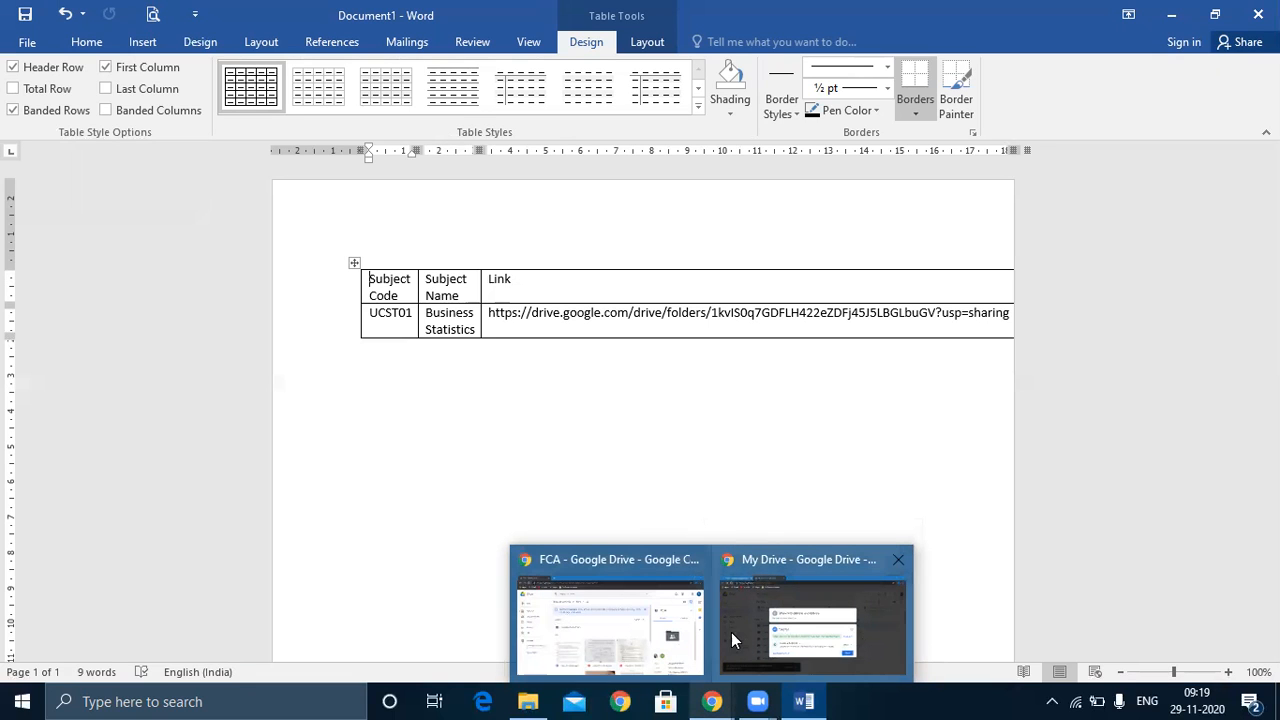
click(742, 628)
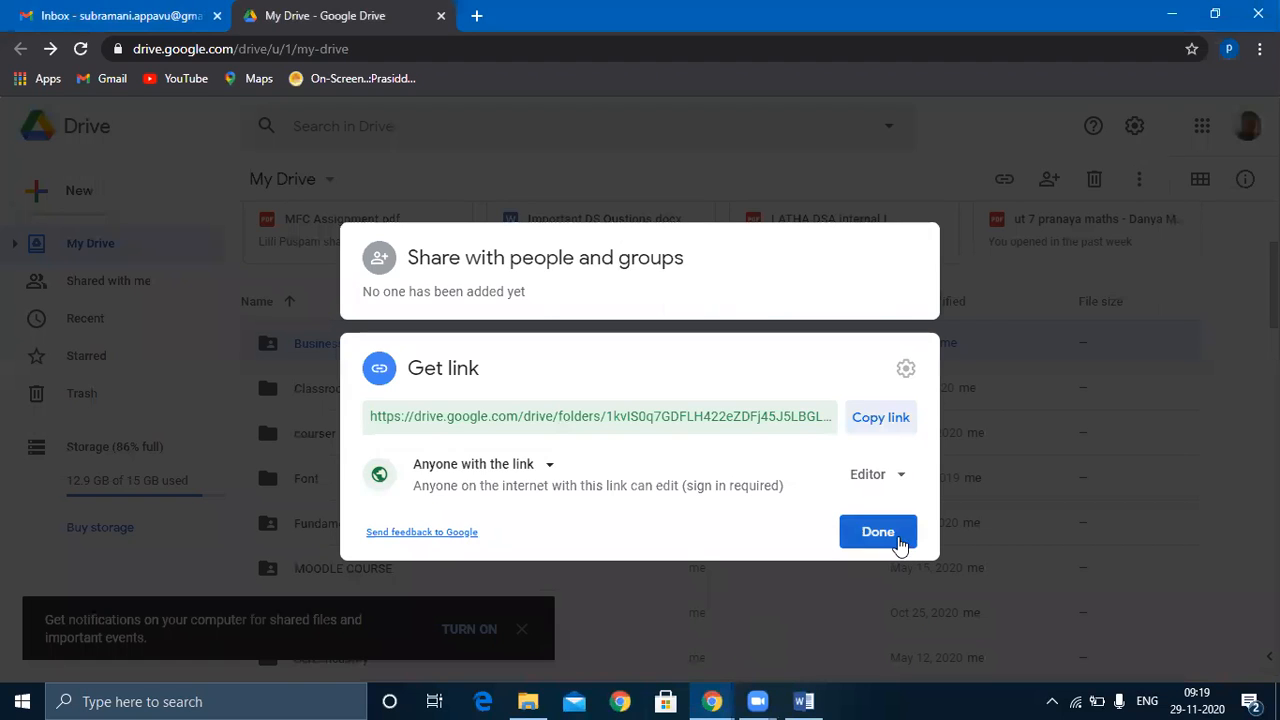
click(906, 531)
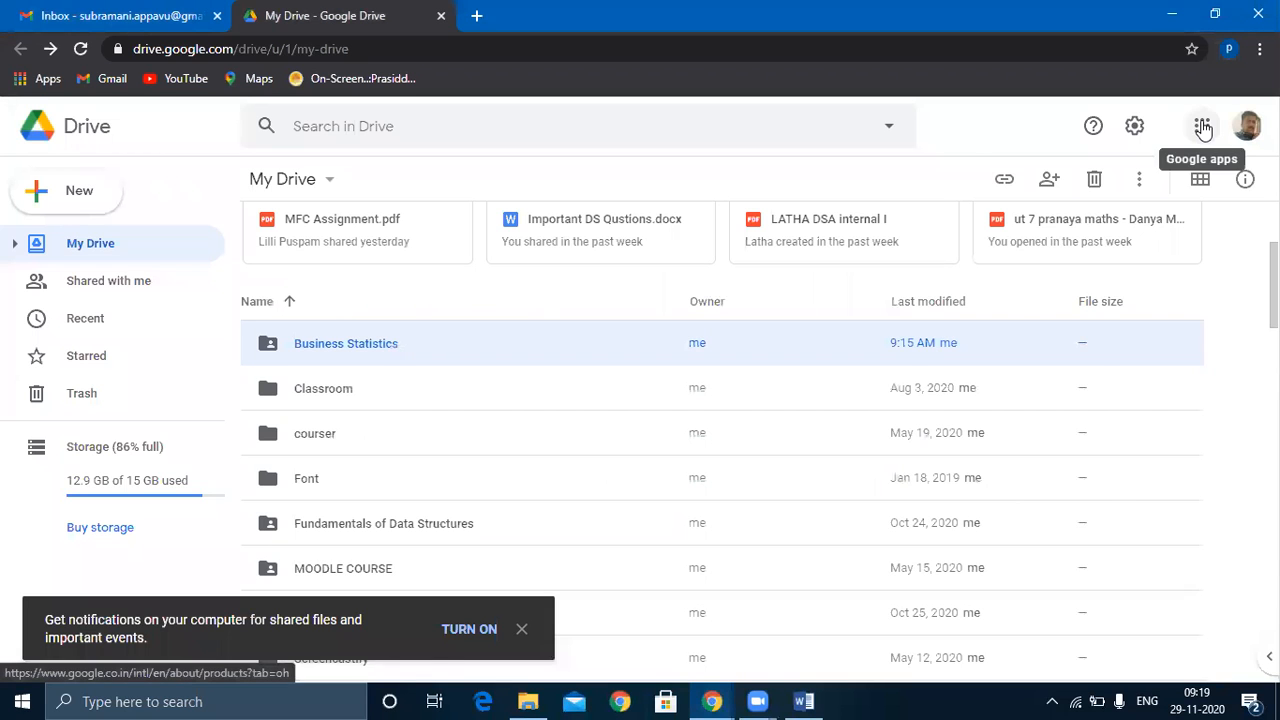
click(1201, 126)
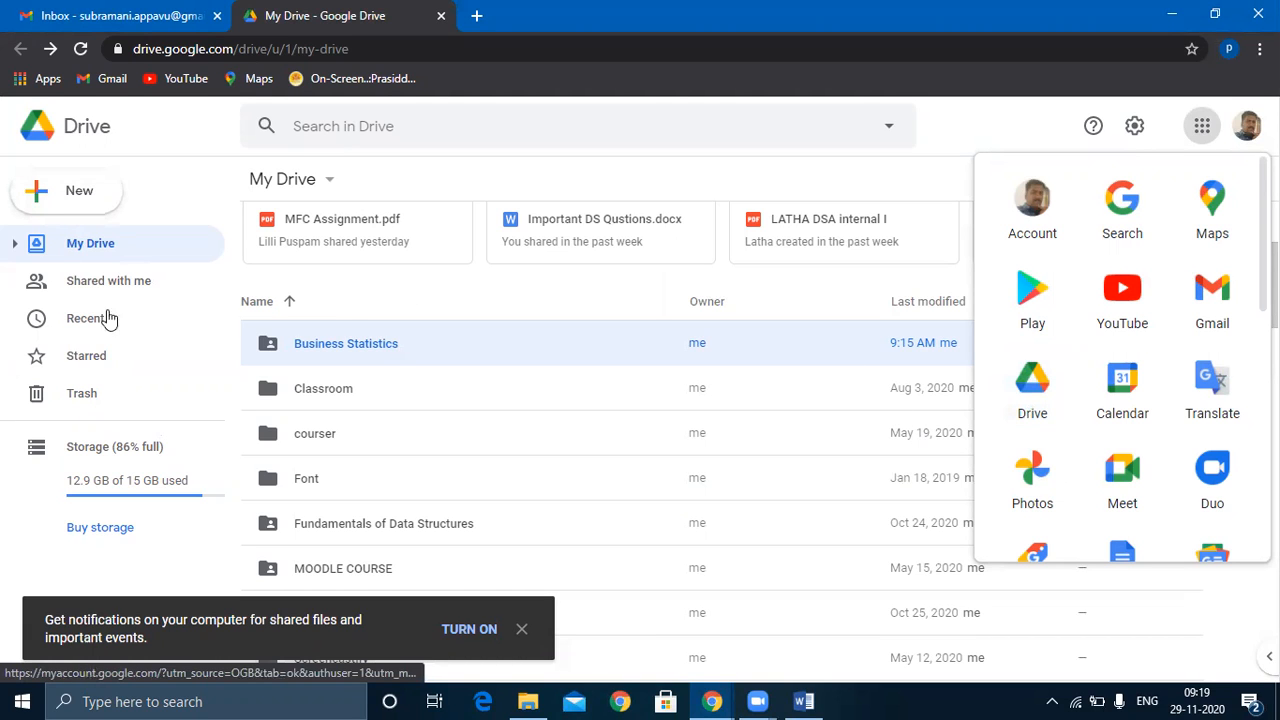
click(48, 199)
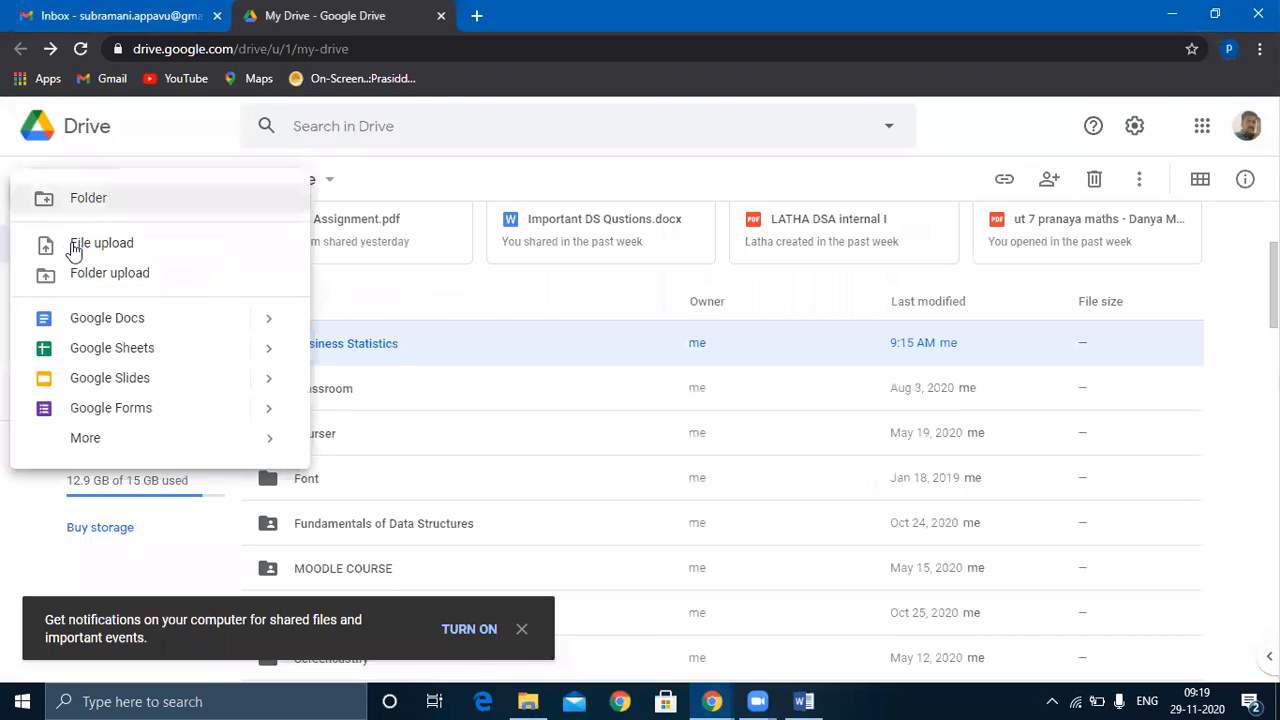
click(107, 198)
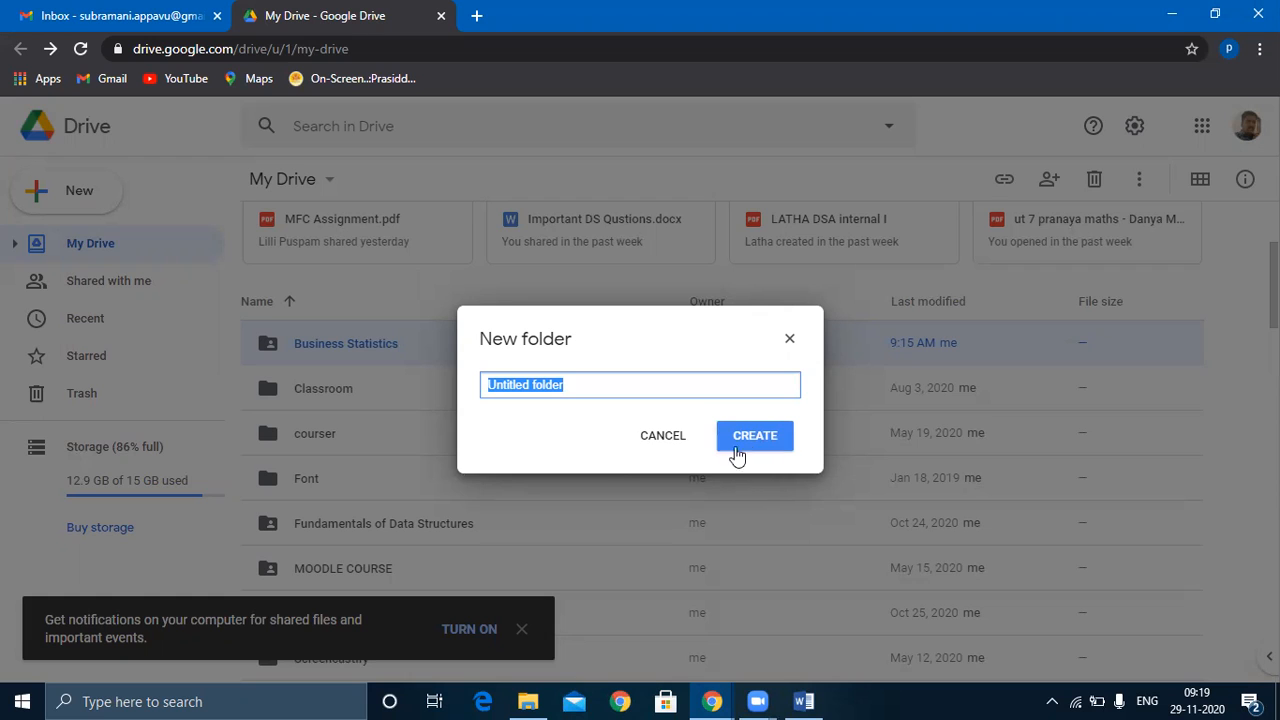
click(792, 342)
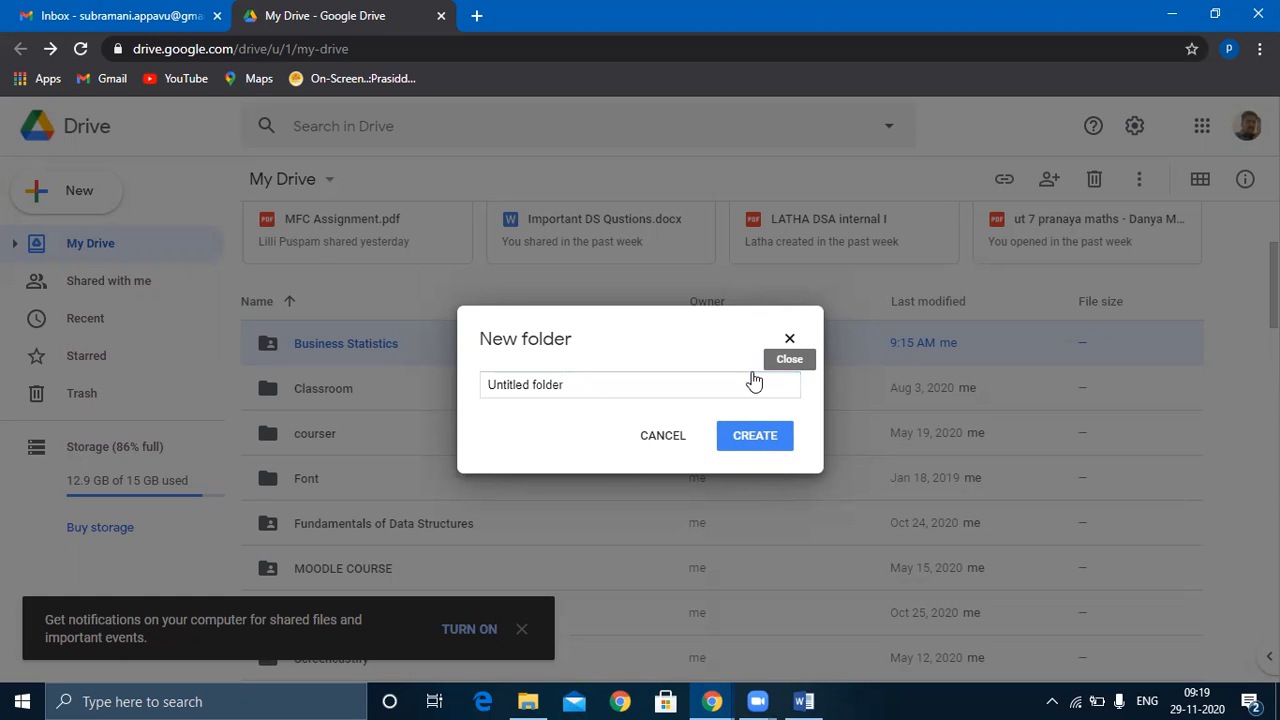
click(790, 338)
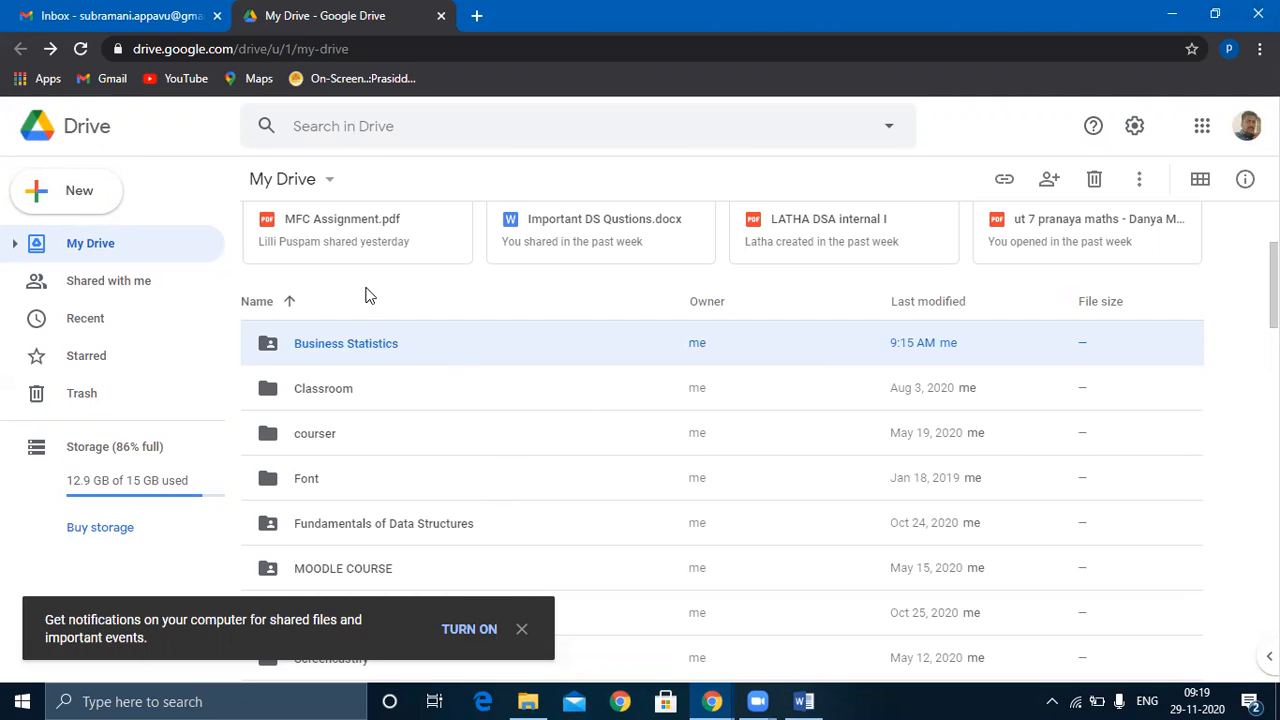
Review the Business Statistics folder's sharing settings, including its link access options, and close them without making changes.
right_click(356, 344)
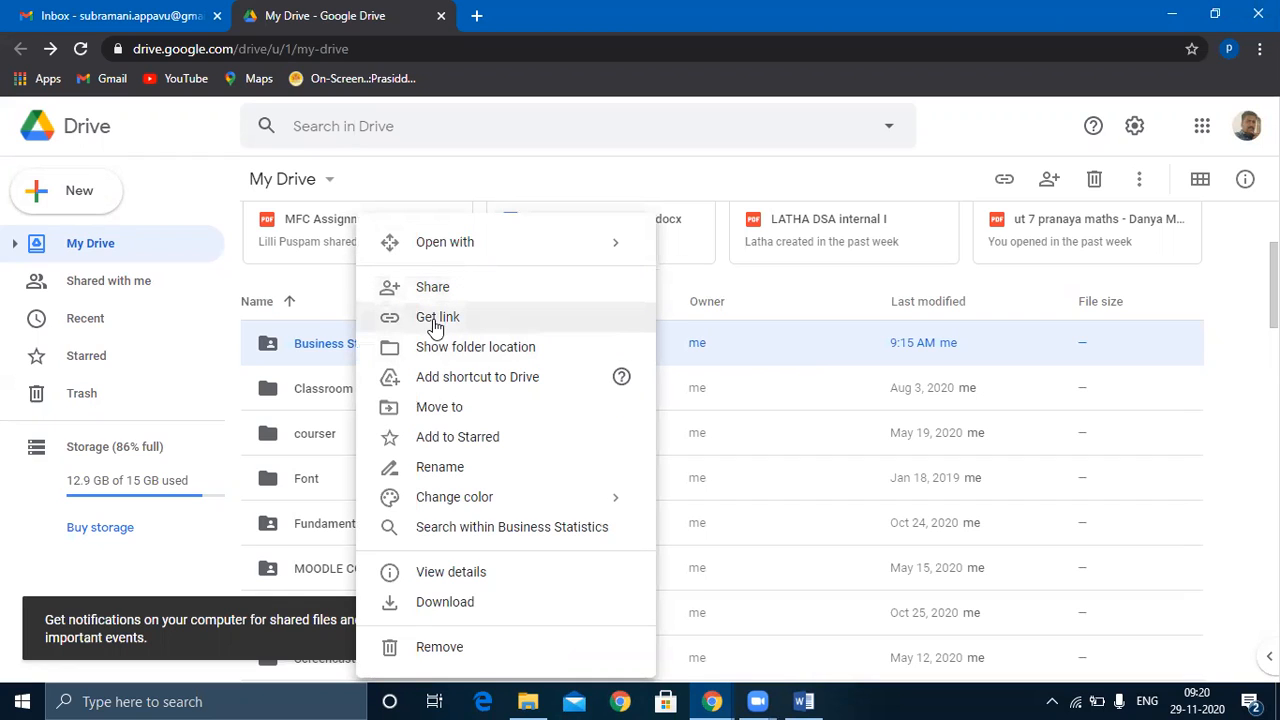
click(449, 290)
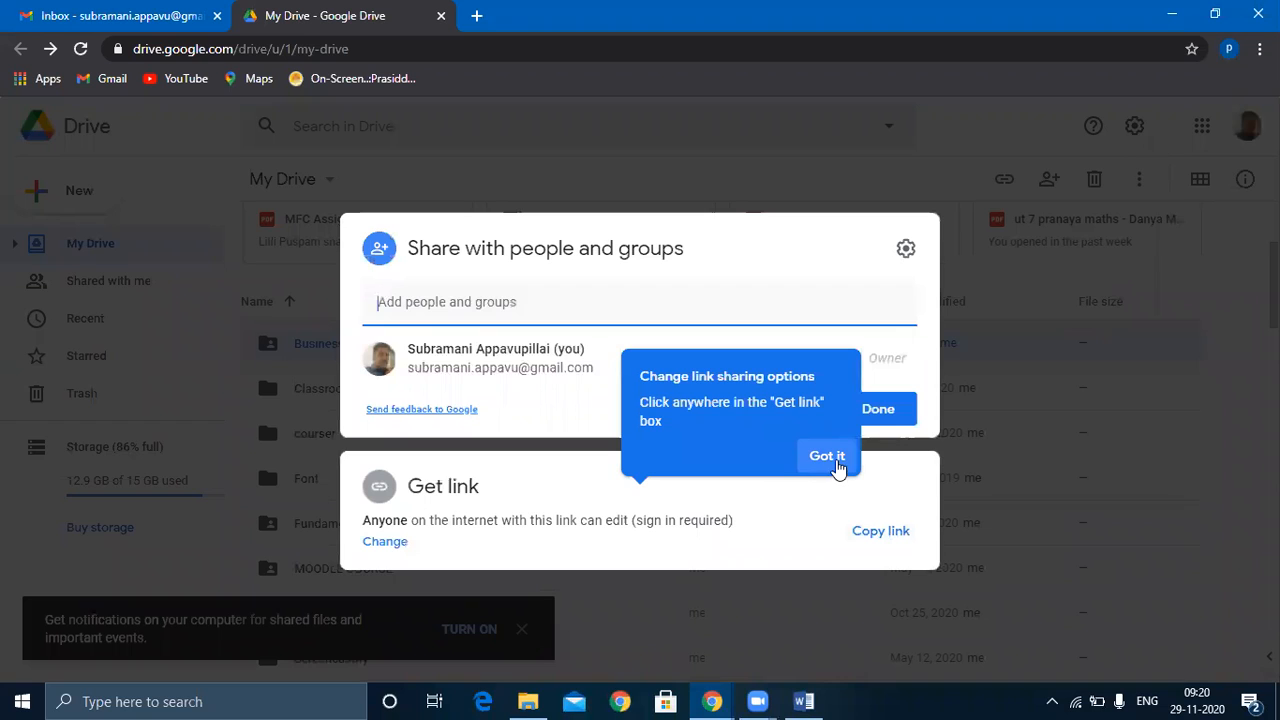
click(836, 466)
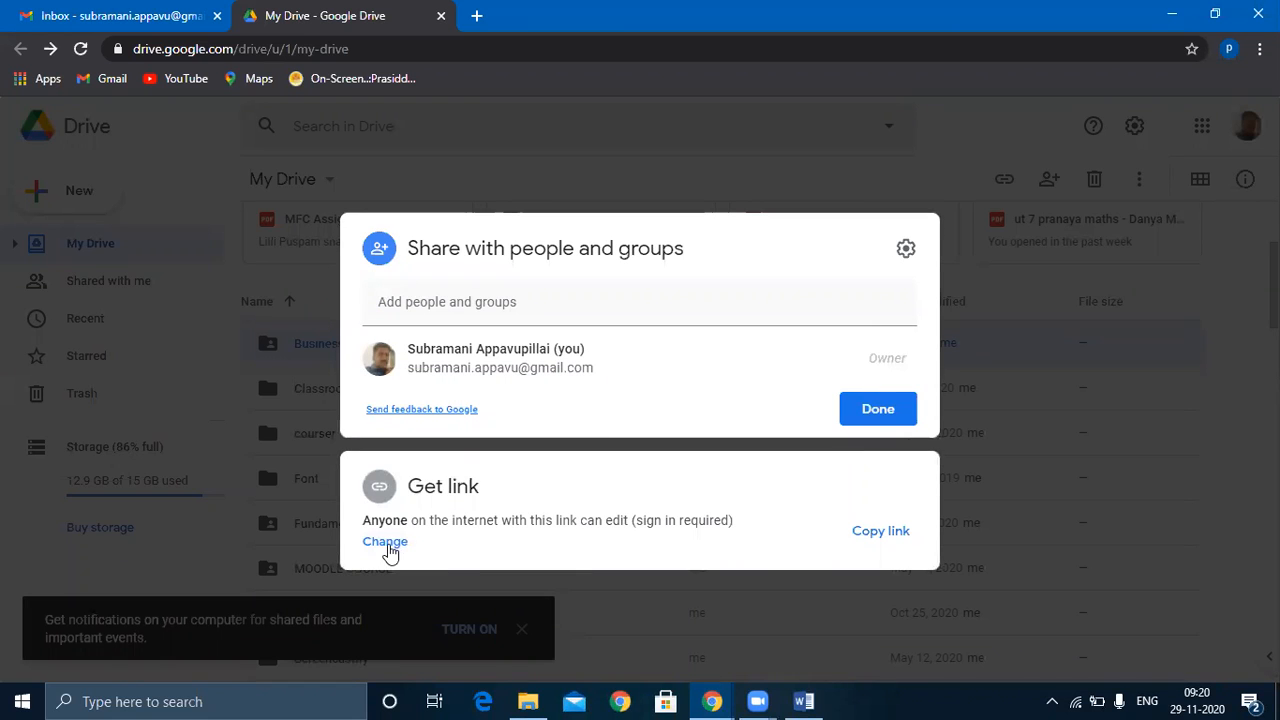
click(388, 544)
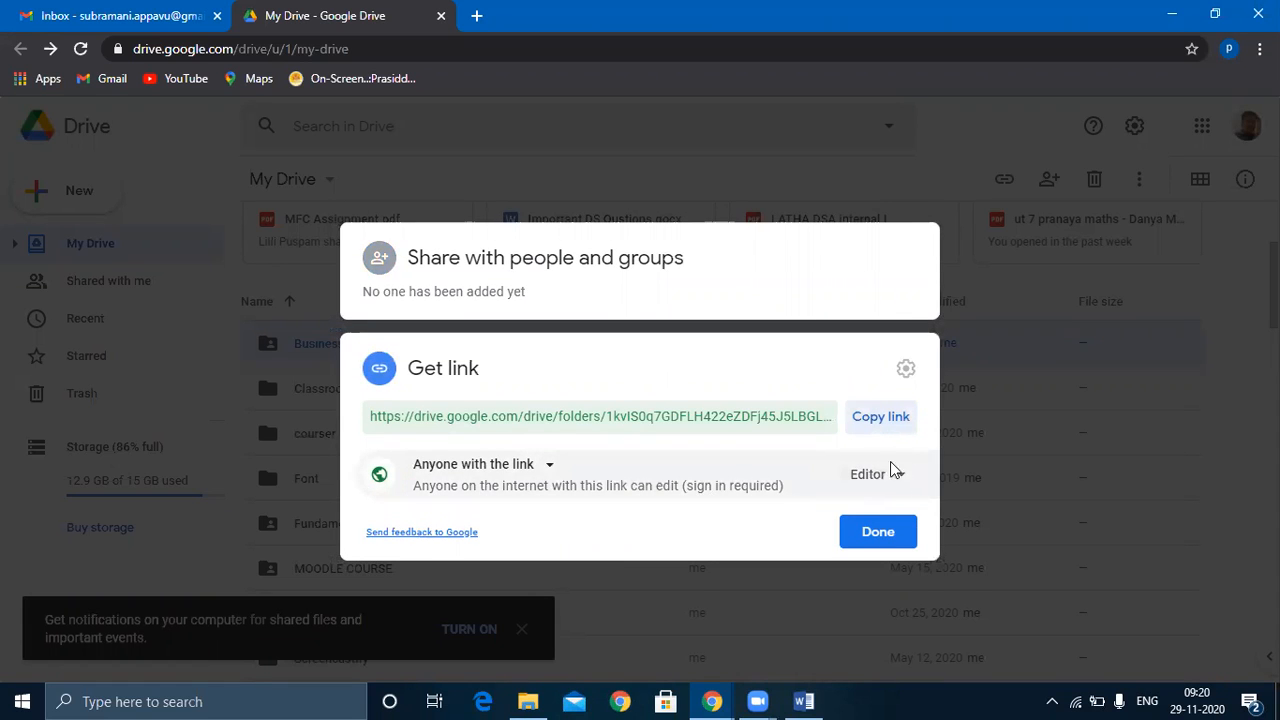
click(888, 536)
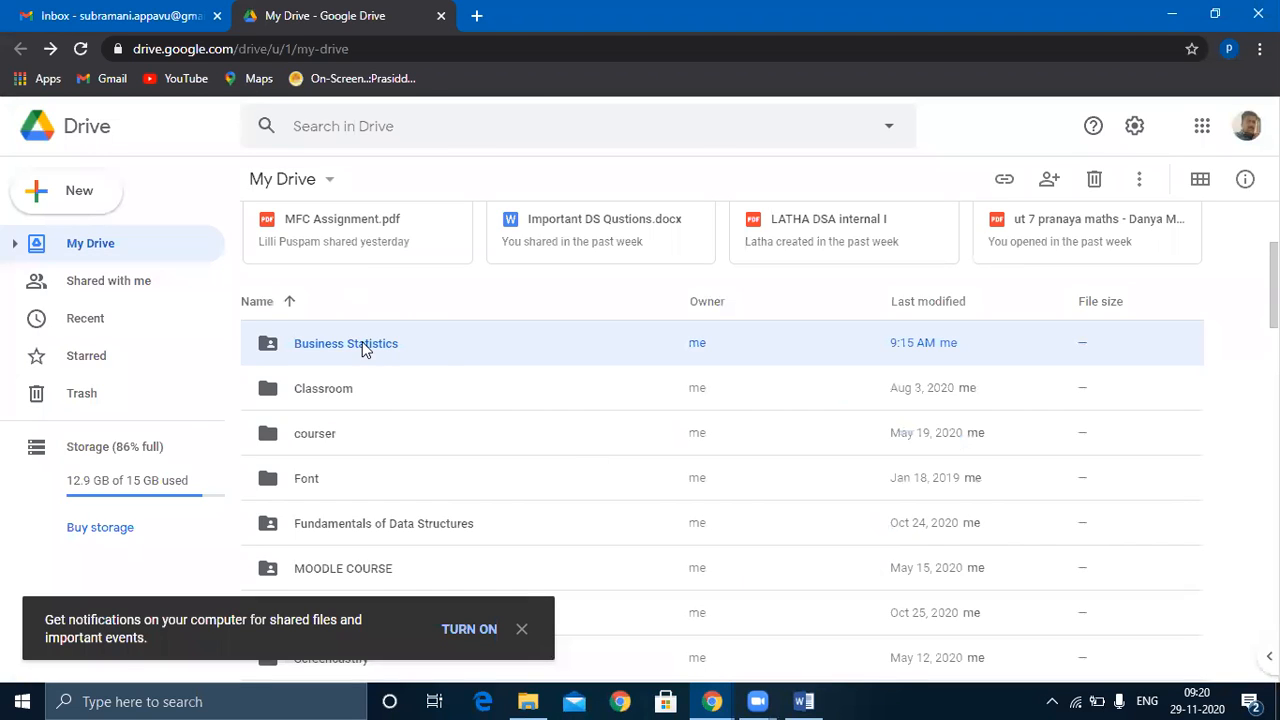
Copy the Business Statistics folder's sharing link from its link settings.
right_click(364, 347)
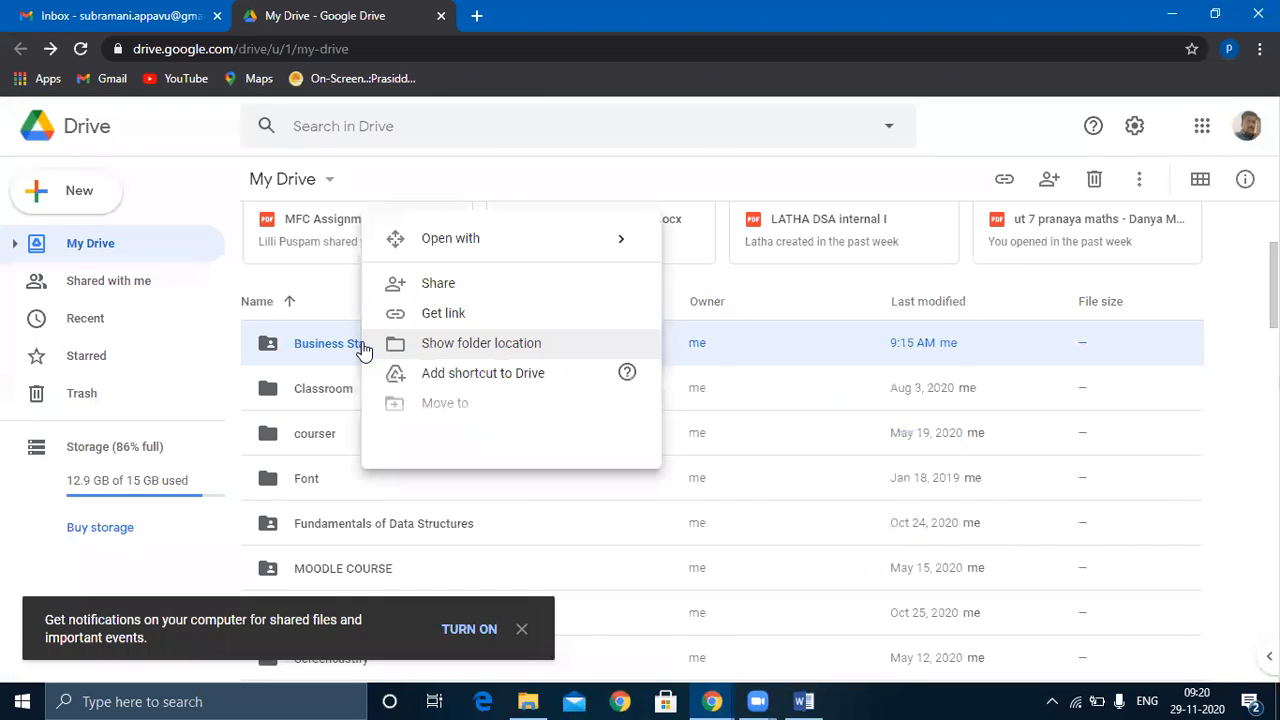
click(437, 320)
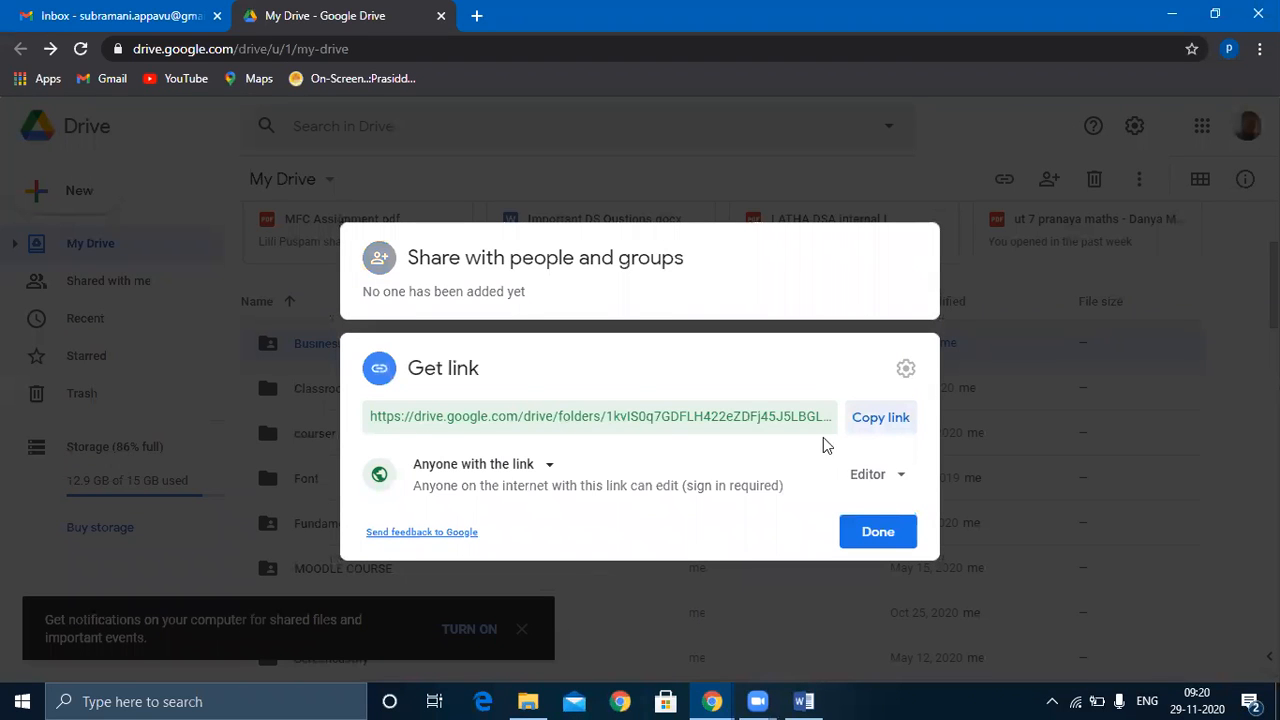
click(881, 418)
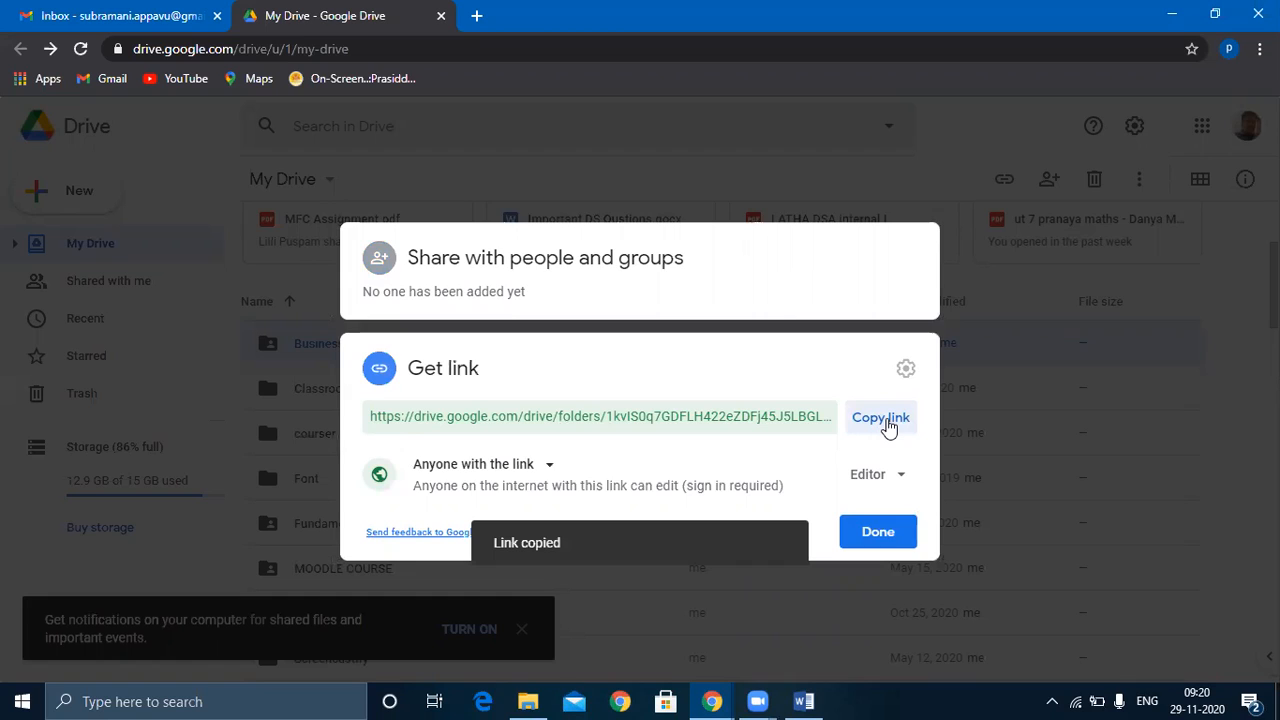